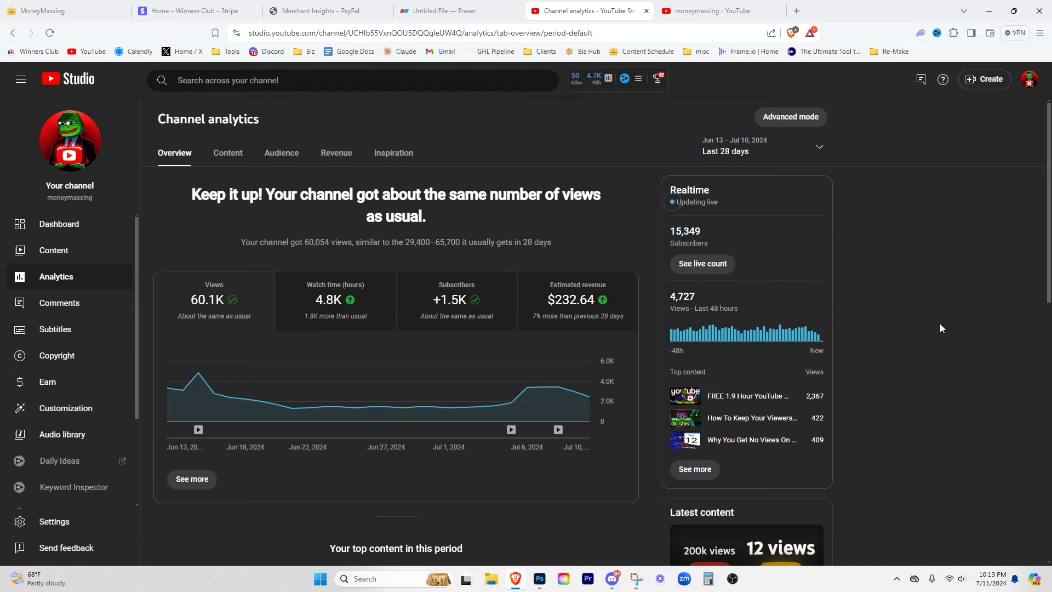
Step: Flip through the Stripe and PayPal tabs, then return to YouTube Studio analytics
left_click(191, 8)
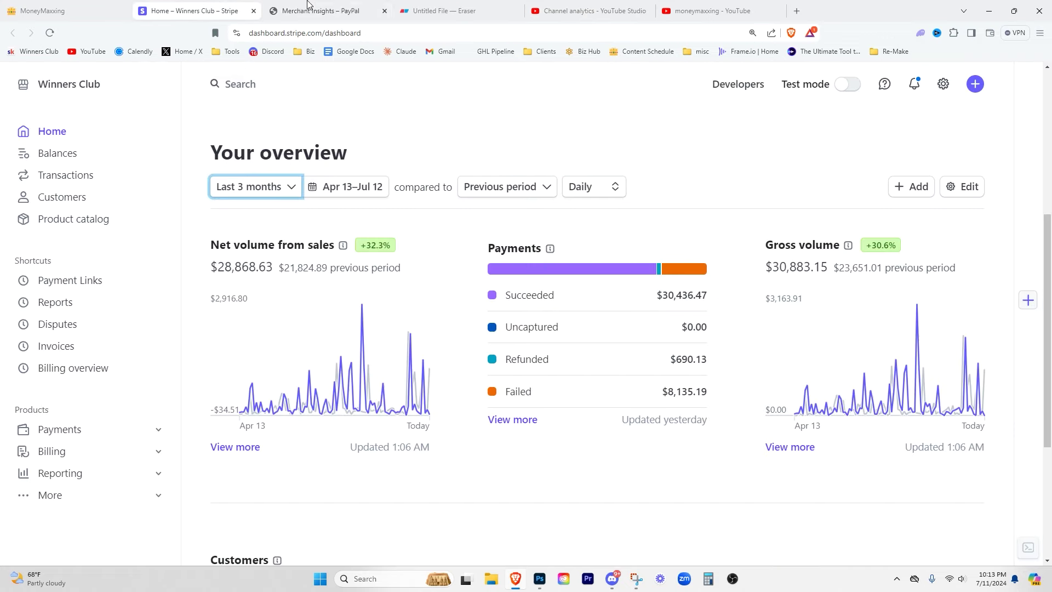
left_click(305, 4)
left_click(191, 10)
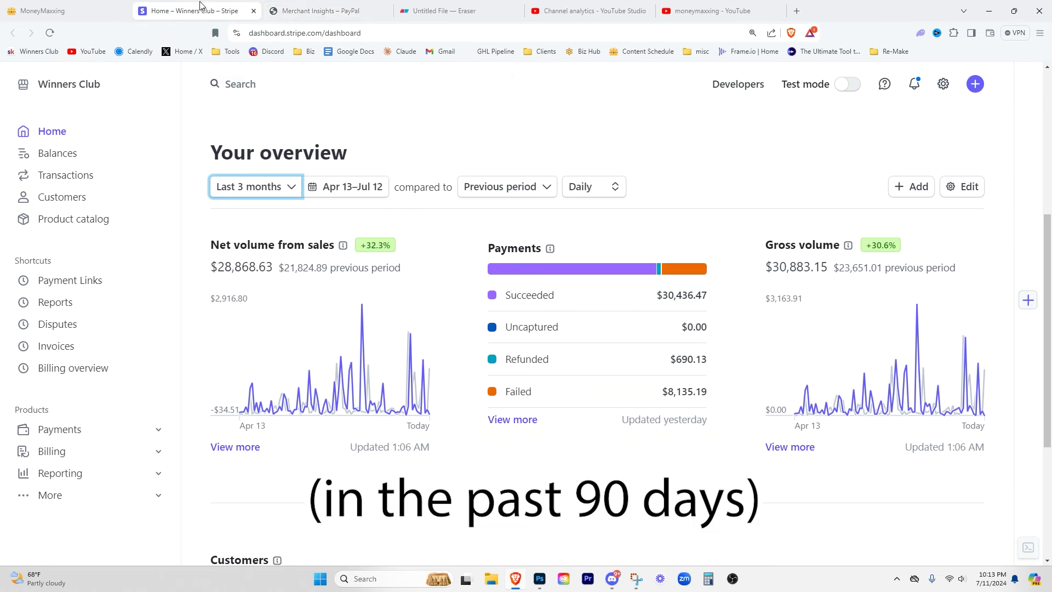
left_click(614, 10)
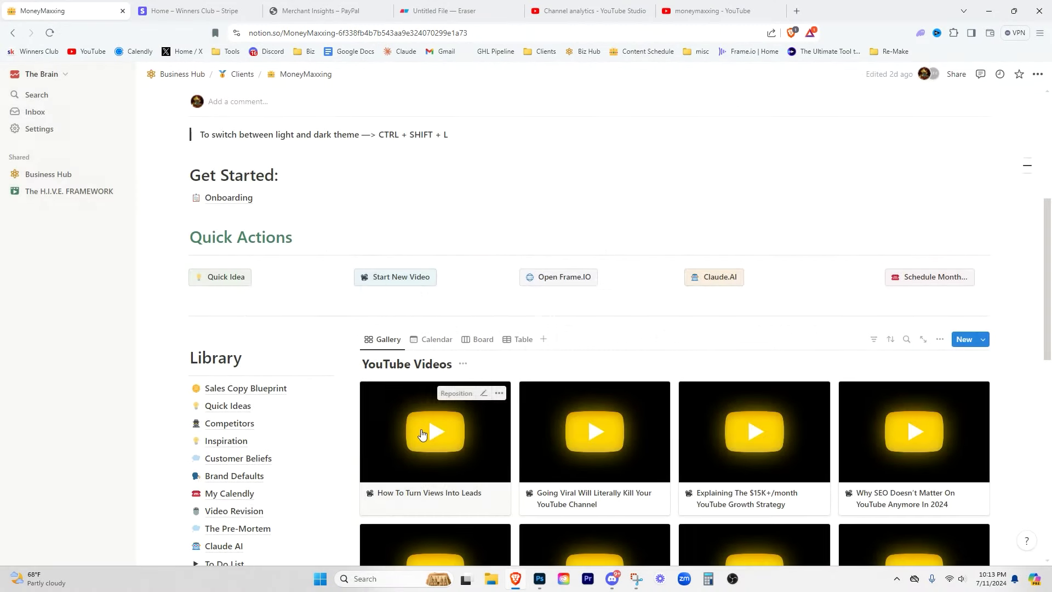
Step: Open the How To Turn Views Into Leads script and highlight a phrase in the first hook
left_click(428, 422)
scroll(450, 343, "down", 10)
scroll(451, 343, "down", 2)
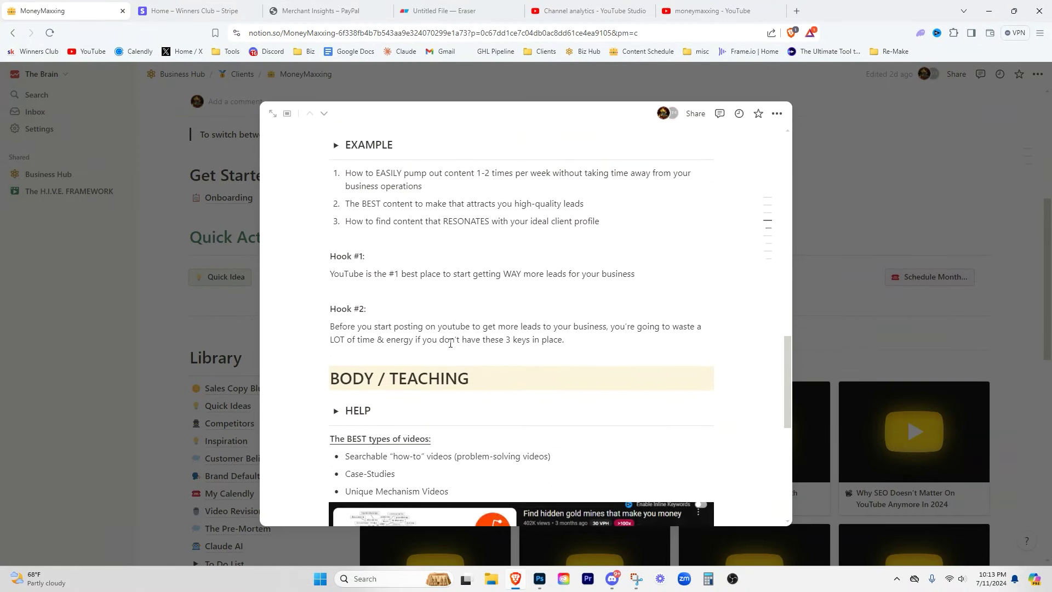
scroll(451, 329, "up", 1)
left_click_drag(381, 242, 422, 241)
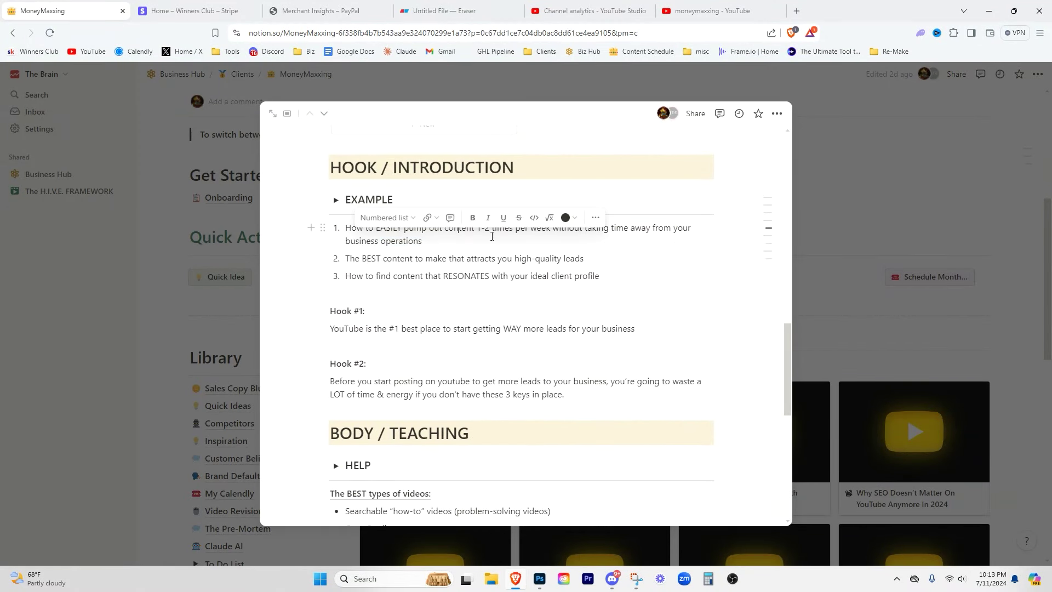
left_click(567, 239)
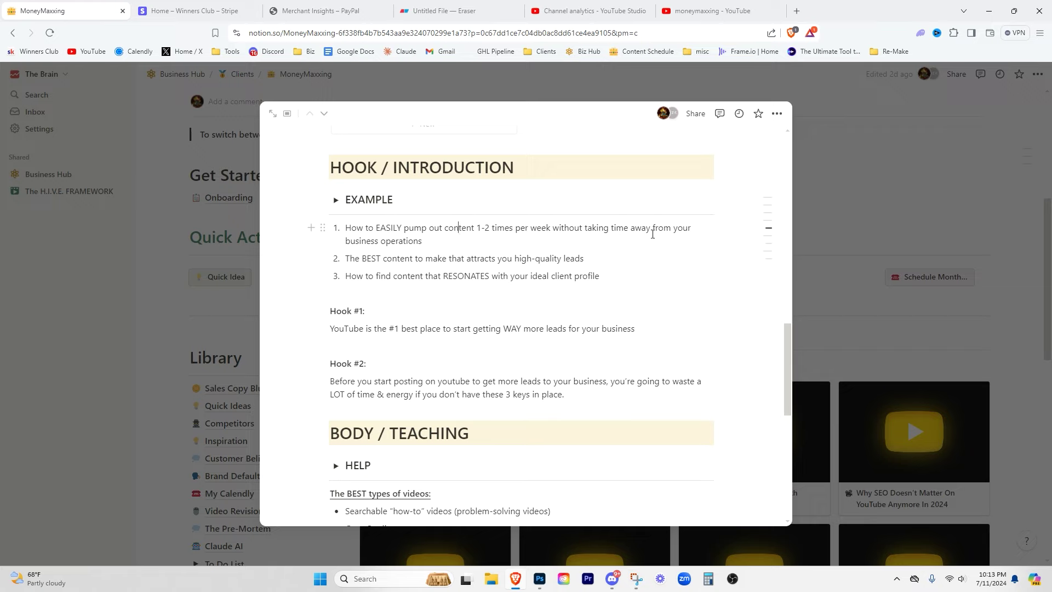
Step: Highlight 'BEST content', 'quality leads' and 'find content that RESONATES' in the second and third hooks
left_click_drag(359, 260, 411, 262)
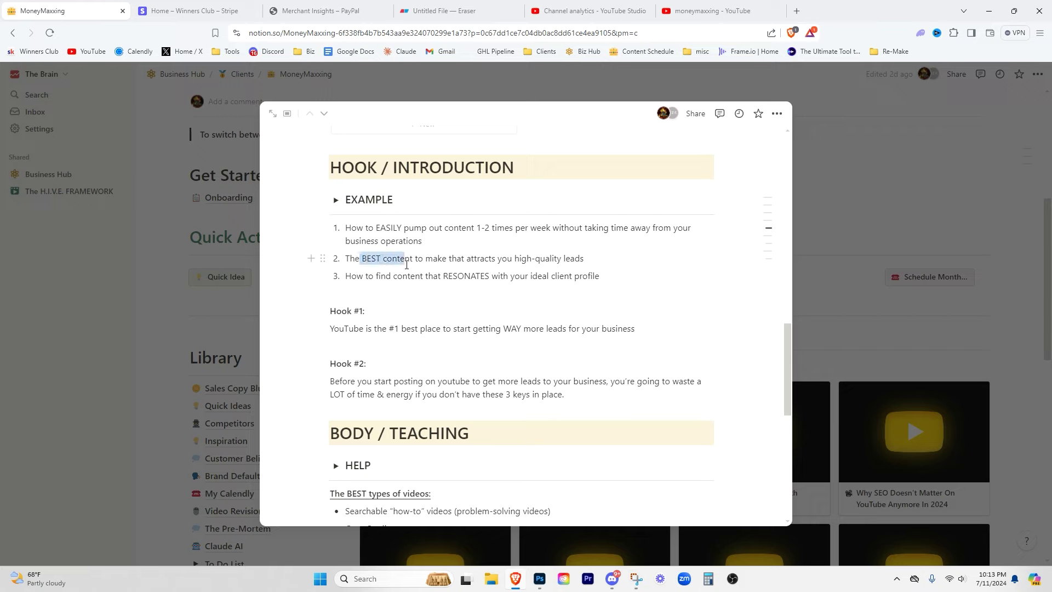
left_click(426, 259)
left_click_drag(528, 260, 592, 260)
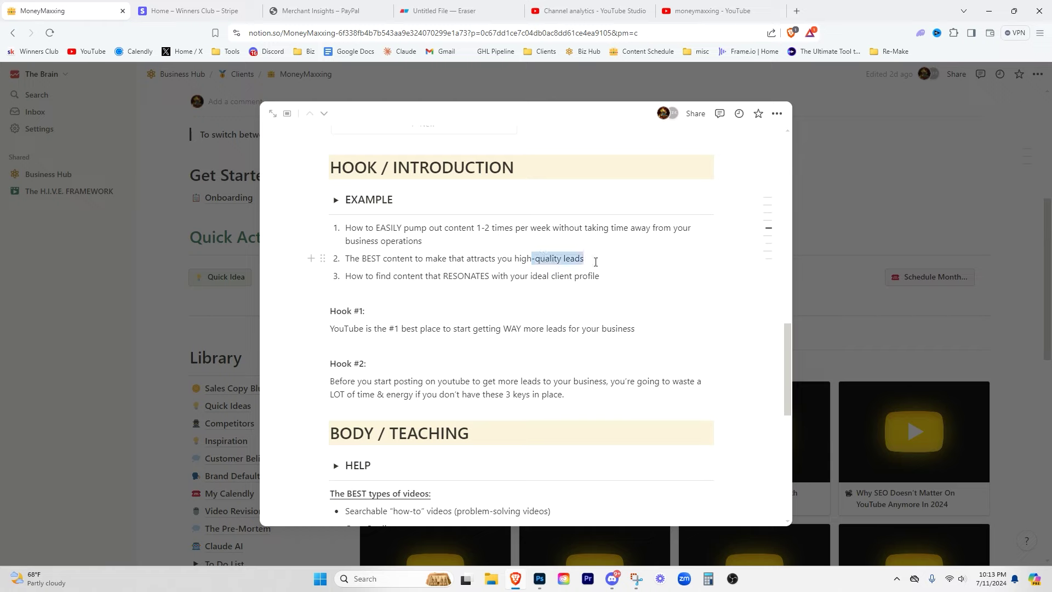
left_click_drag(374, 278, 489, 278)
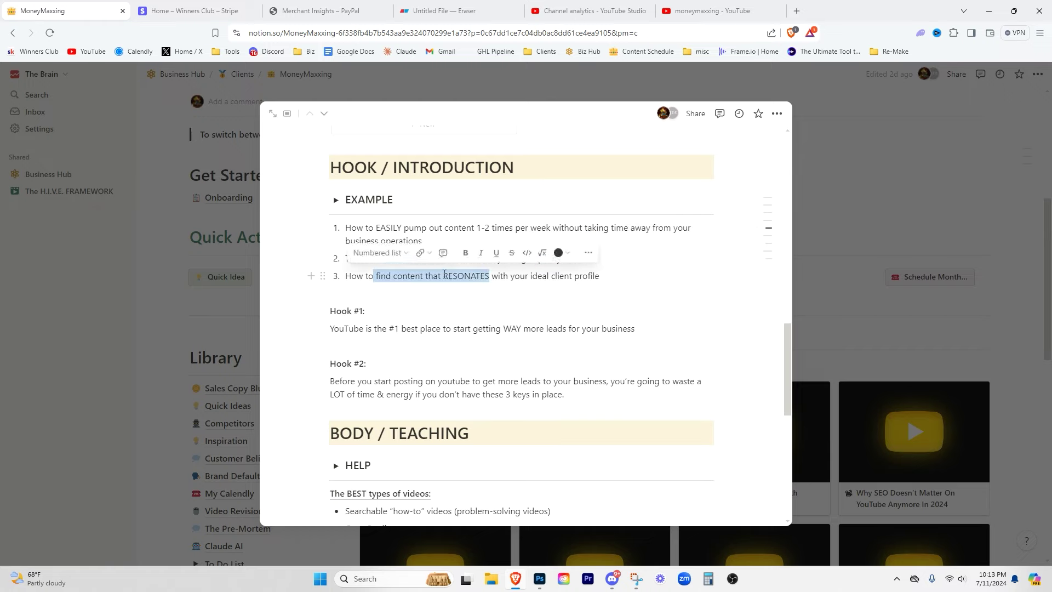
left_click(509, 277)
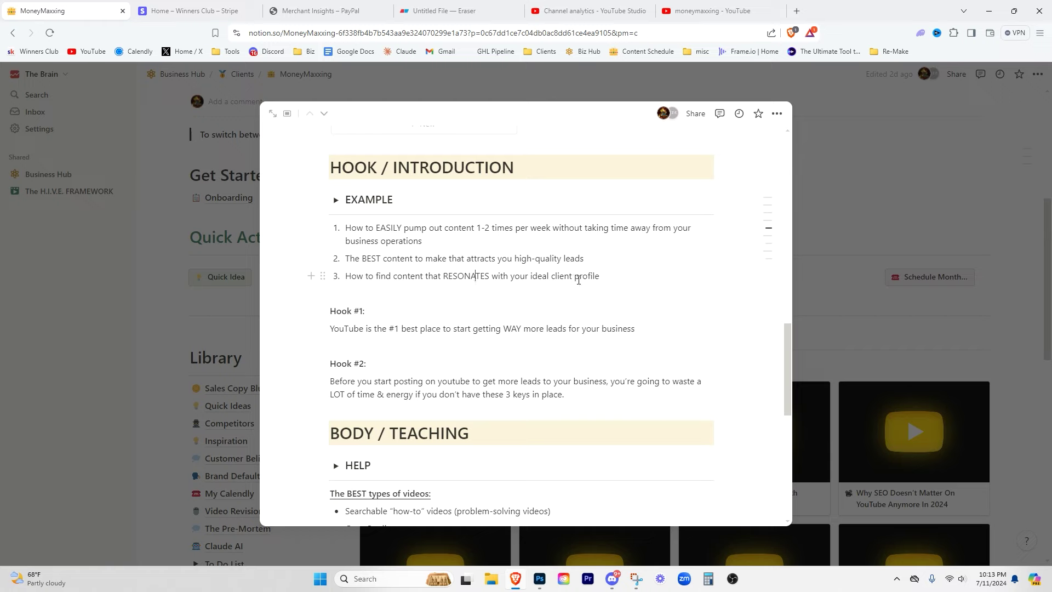
Step: Select all three example hooks together, then switch to the moneymaxxing YouTube channel tab
left_click_drag(600, 277, 346, 230)
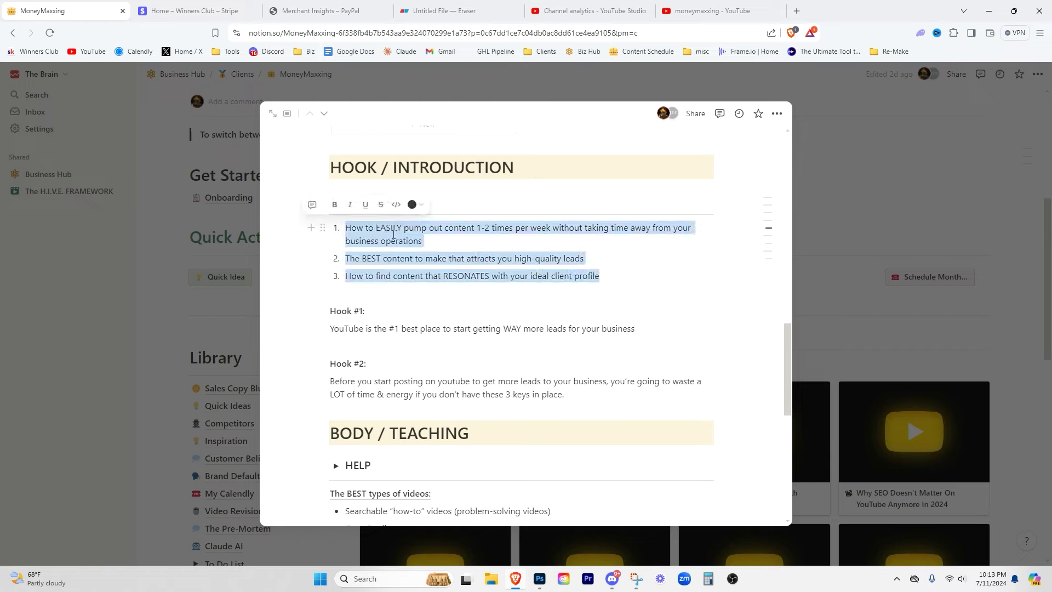
left_click(410, 239)
left_click(426, 253)
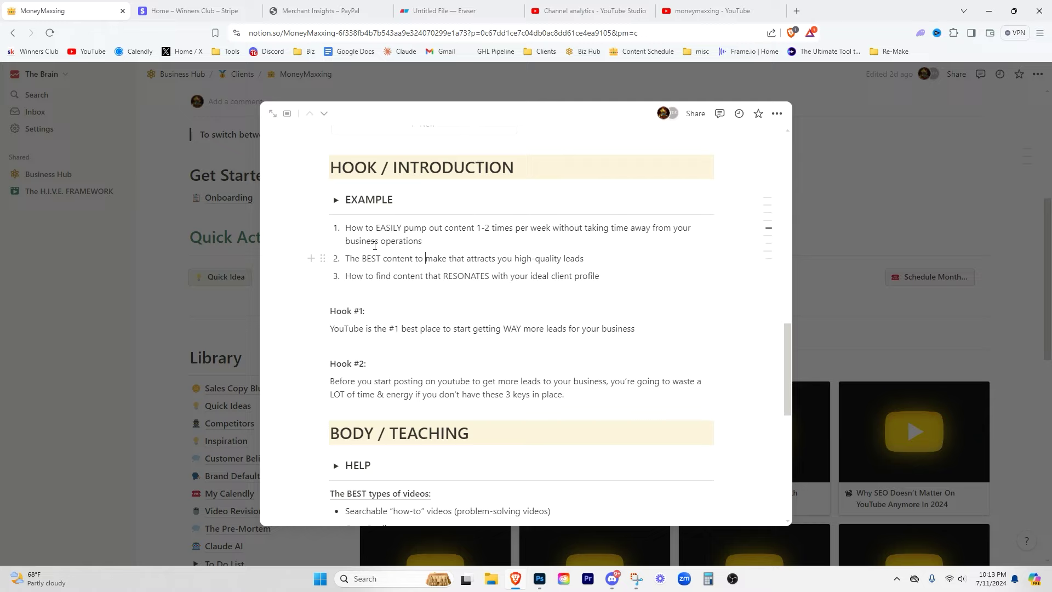
key("ctrl+4")
key("ctrl+Tab")
key("ctrl+Tab")
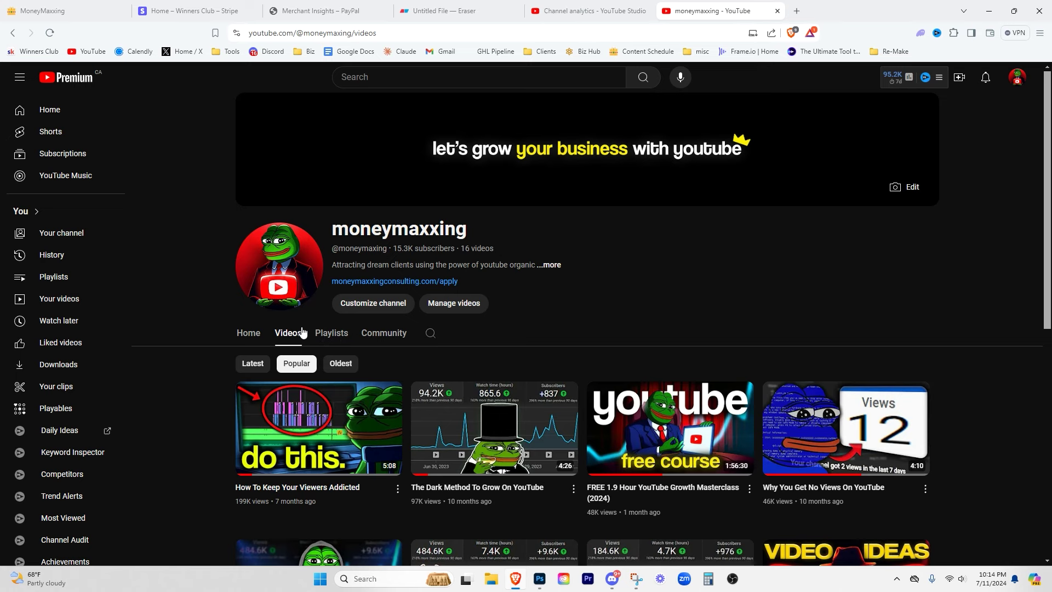
Step: Scroll through the moneymaxxing channel's videos sorted by Popular
scroll(446, 269, "down", 2)
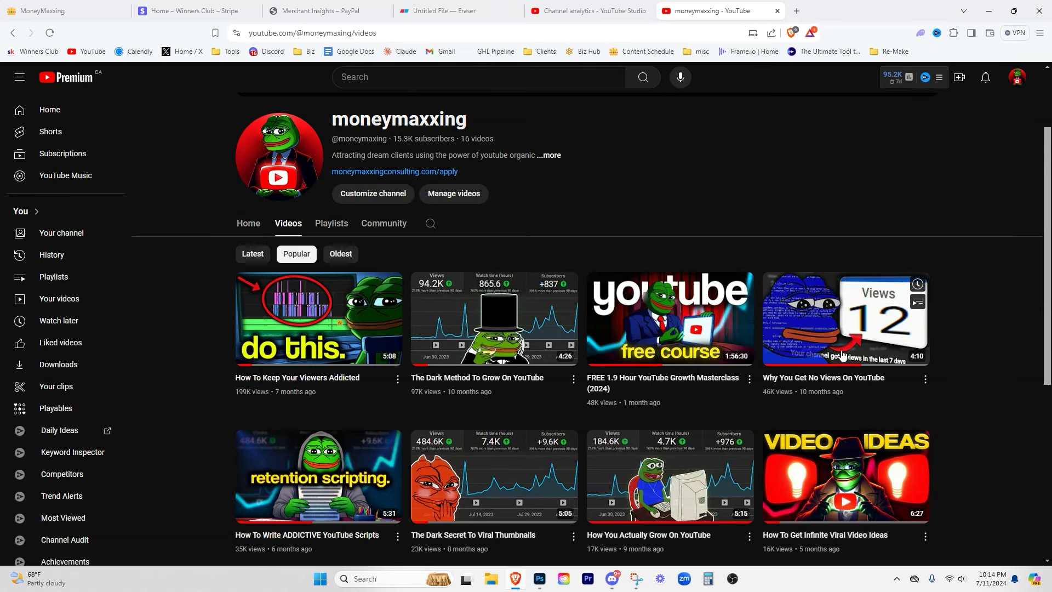
mouse_move(491, 329)
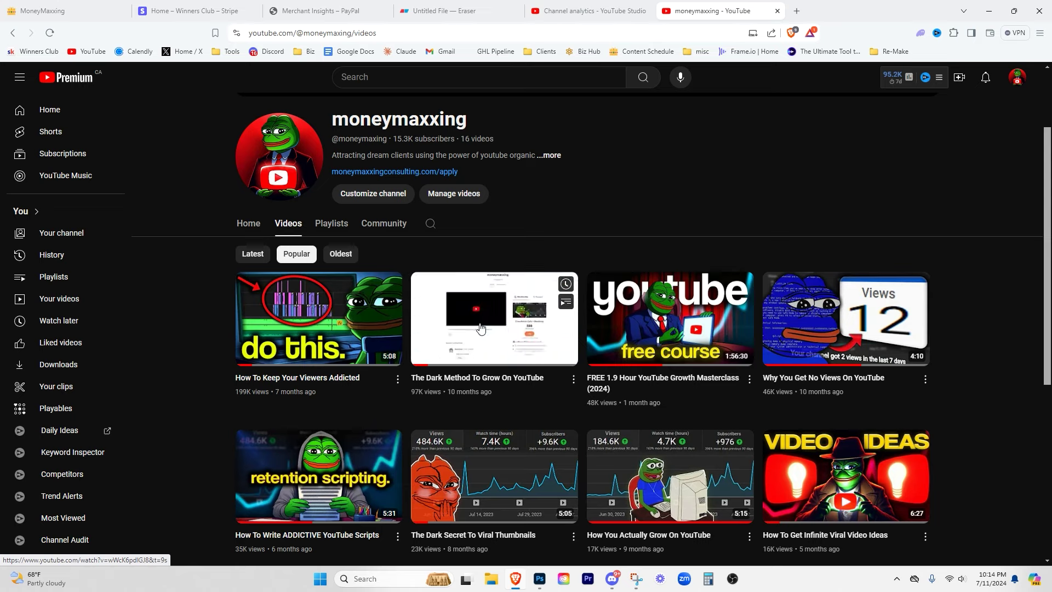
mouse_move(352, 358)
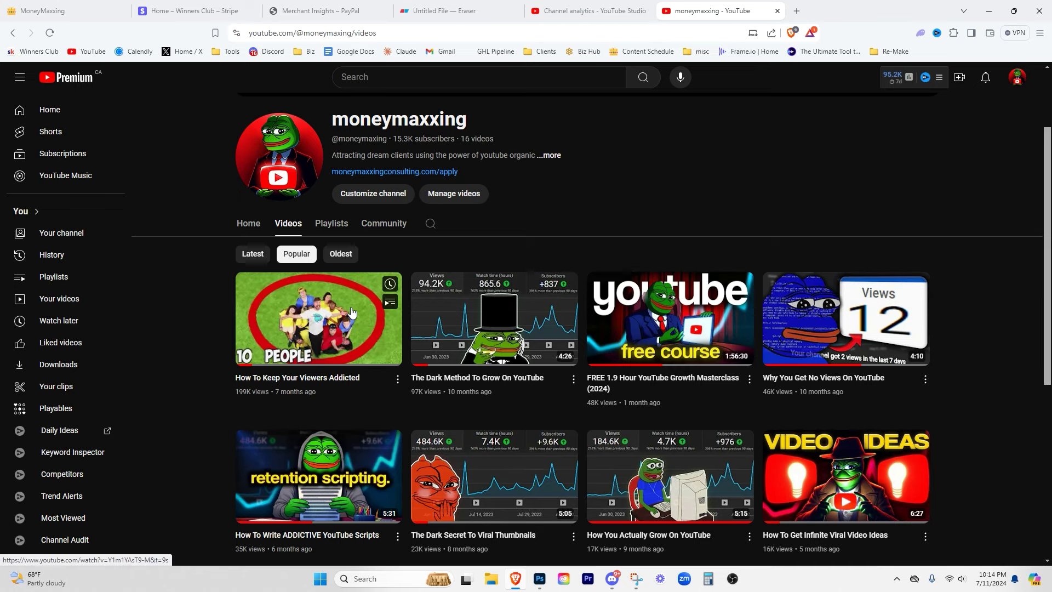
scroll(472, 285, "up", 2)
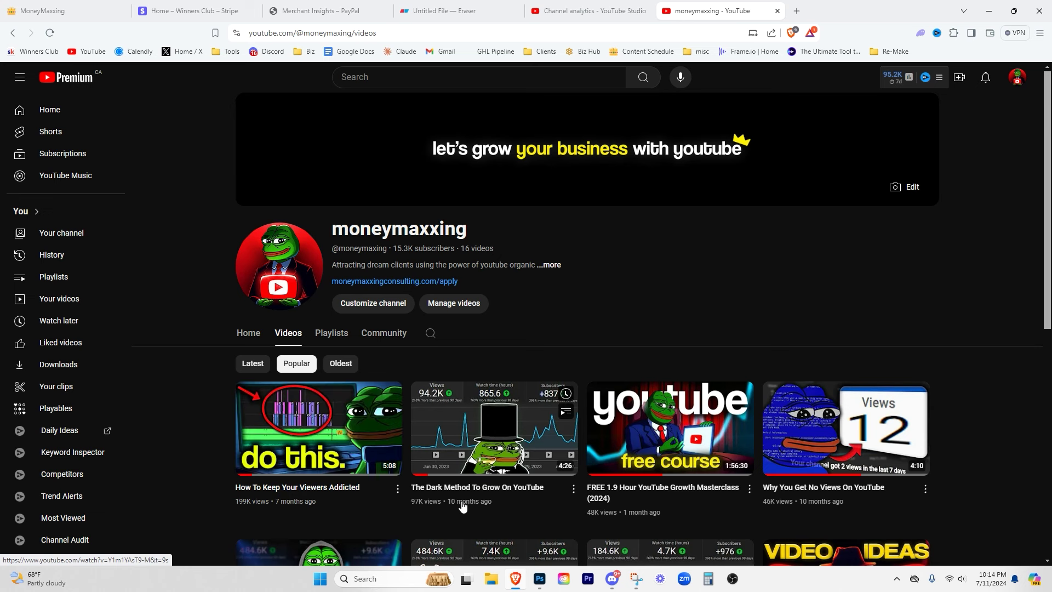
scroll(452, 452, "down", 3)
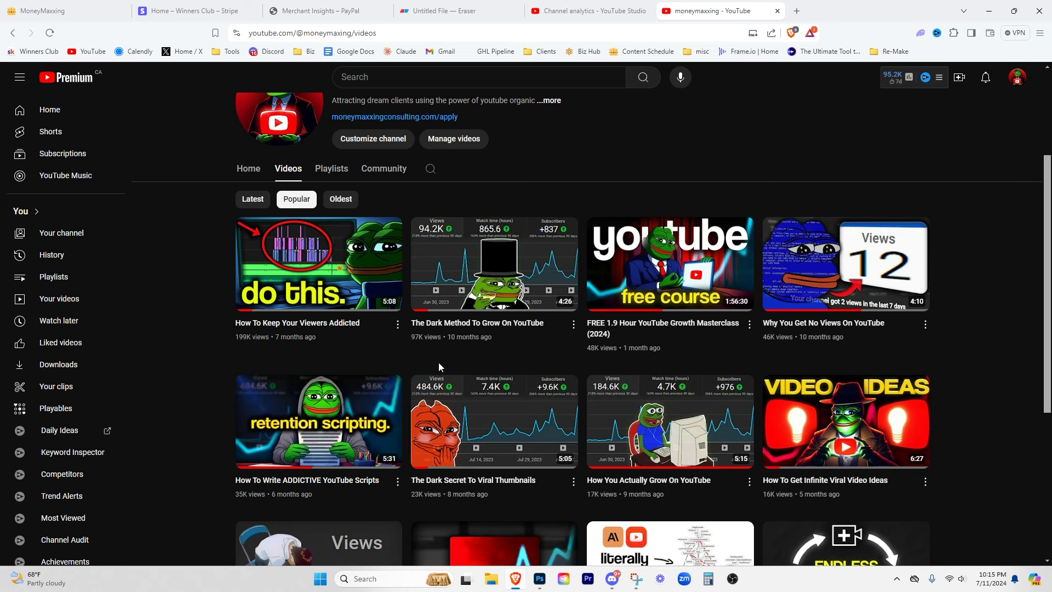
scroll(438, 363, "down", 1)
scroll(265, 258, "up", 2)
Step: Sort the channel's videos by Latest, then return to the MoneyMaxxing Notion tab
left_click(265, 257)
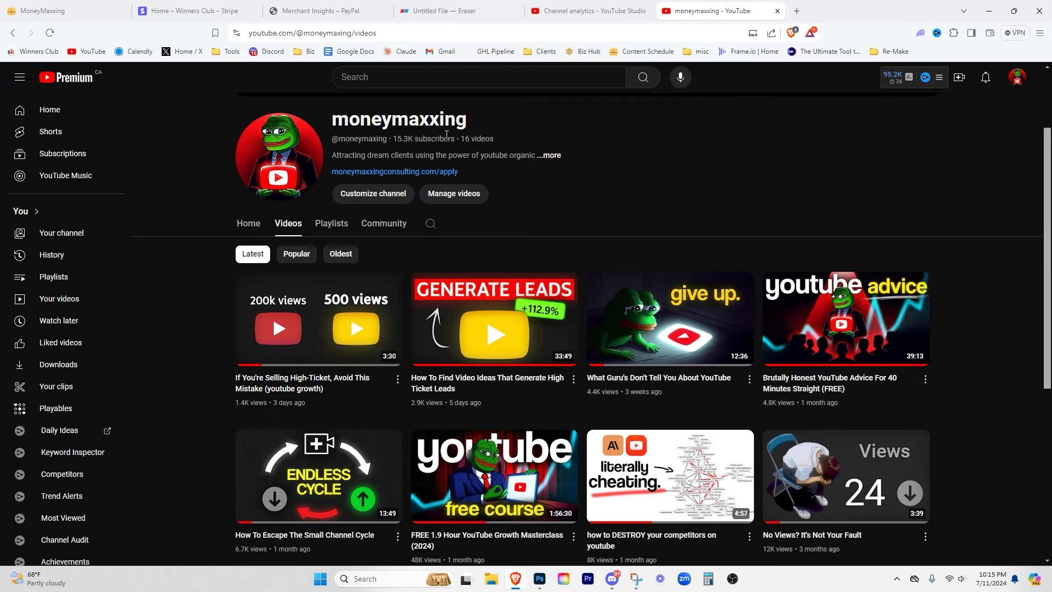
left_click(82, 9)
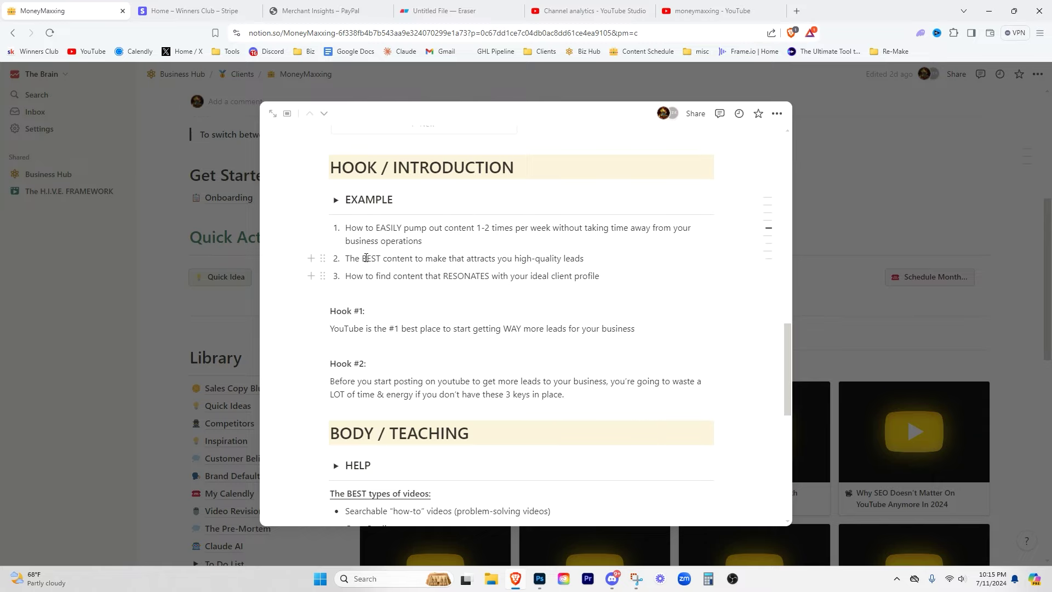
Step: Close the script preview and open the Sales Copy Blueprint page
left_click(270, 277)
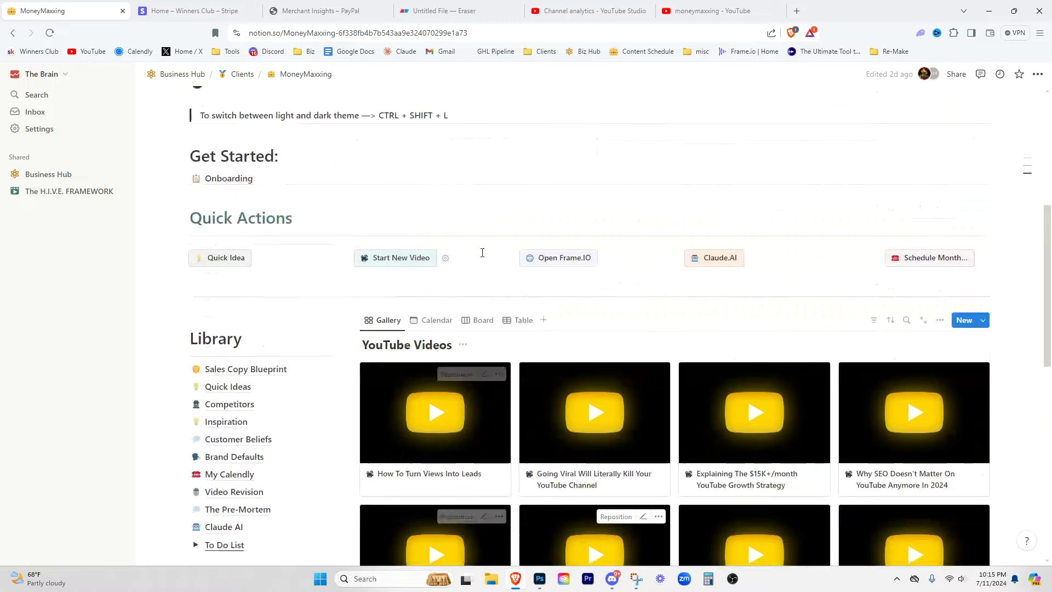
scroll(482, 251, "up", 3)
scroll(505, 293, "up", 2)
scroll(467, 312, "down", 4)
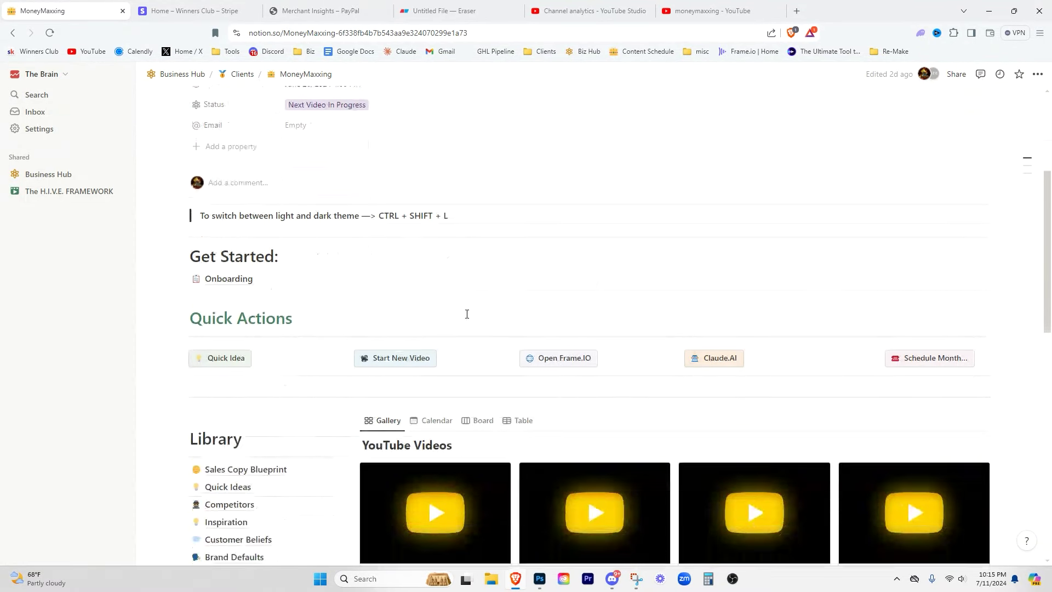
left_click(281, 389)
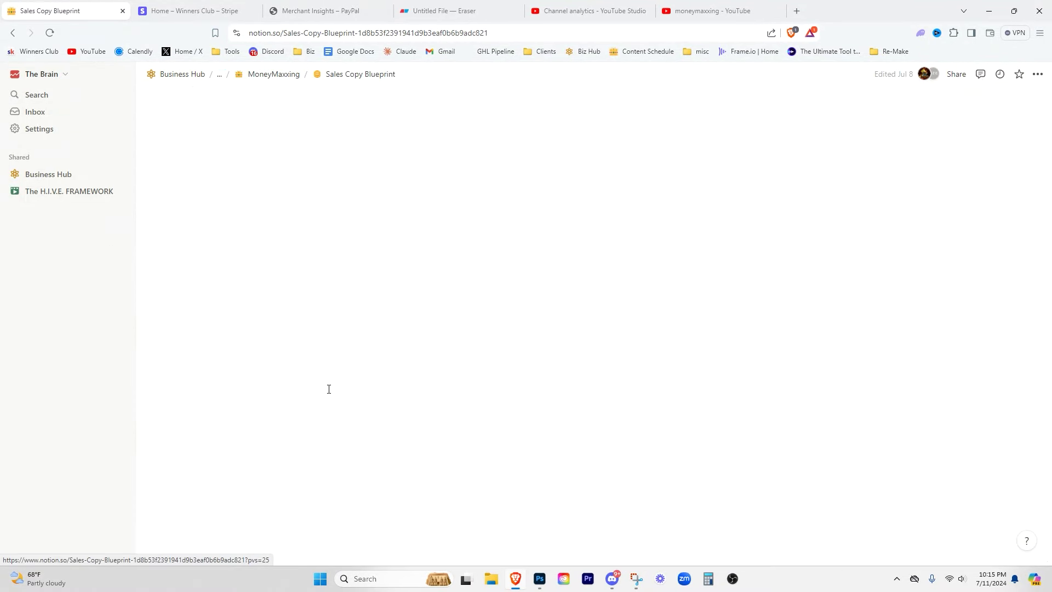
Step: Collapse and re-expand Exercise 1, then scroll down to its filled-in 2 - Problem answers
scroll(336, 295, "down", 1)
left_click(403, 261)
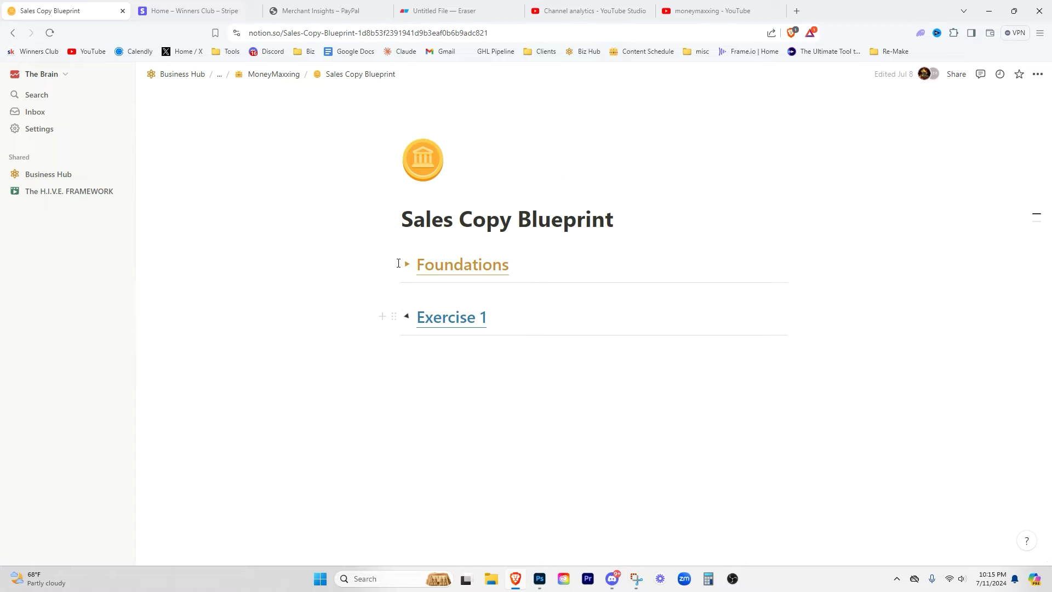
left_click(403, 314)
scroll(429, 330, "down", 5)
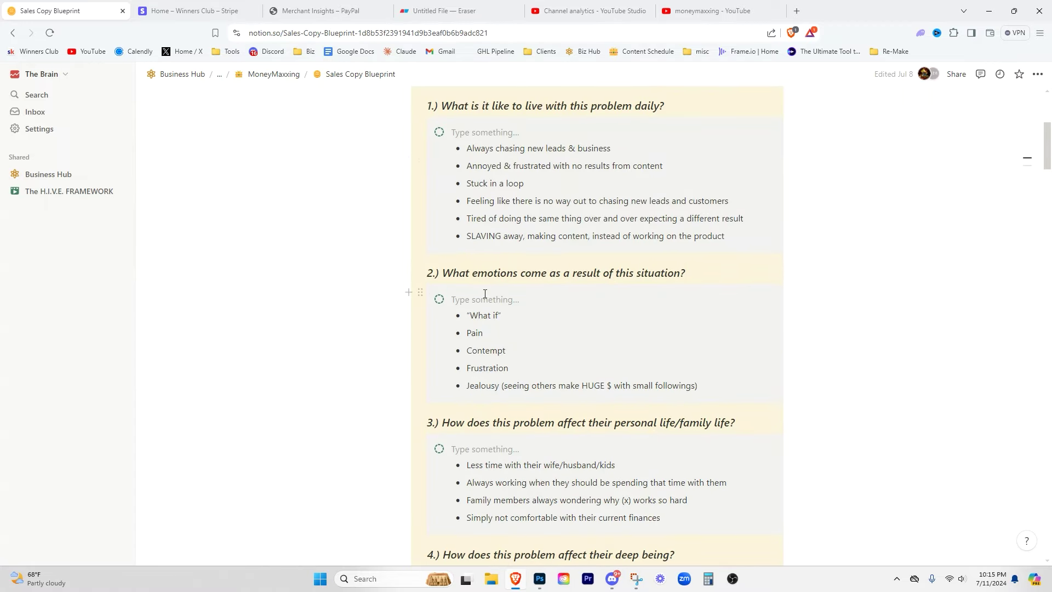
scroll(485, 294, "down", 7)
scroll(485, 253, "down", 3)
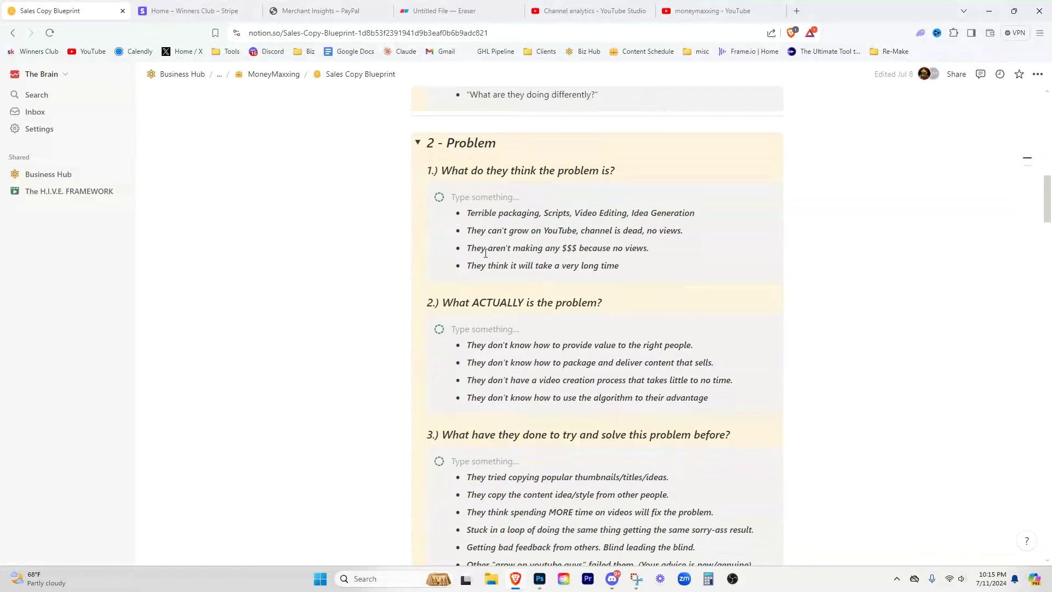
scroll(485, 253, "down", 9)
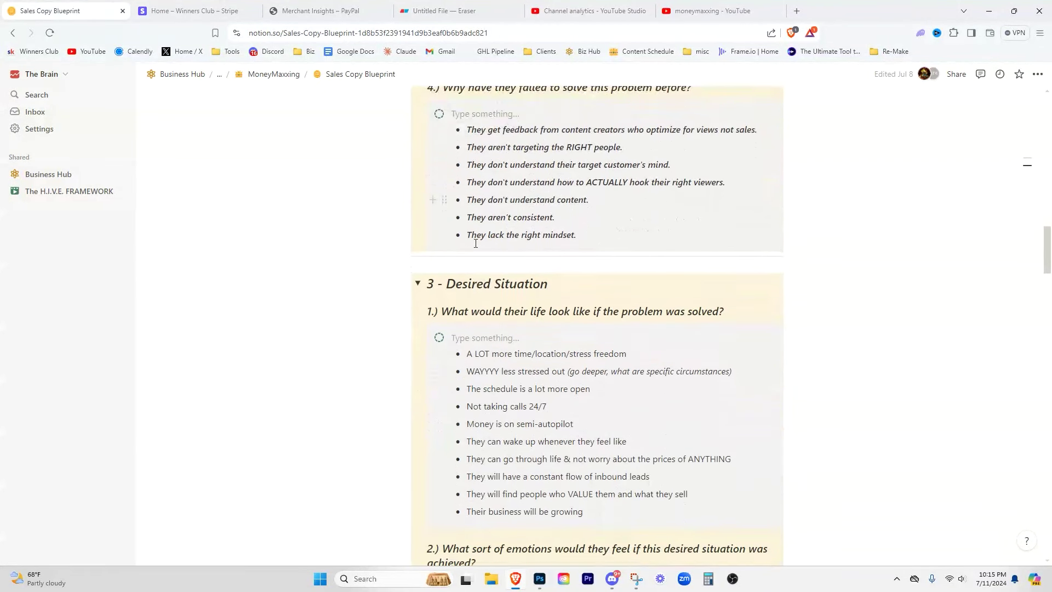
scroll(475, 243, "down", 7)
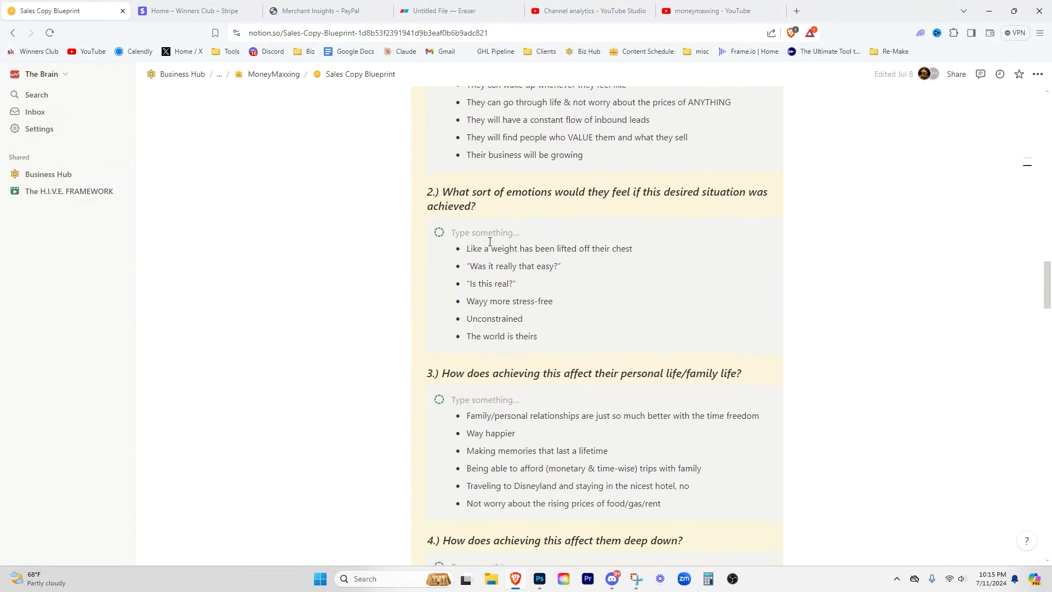
scroll(489, 242, "down", 4)
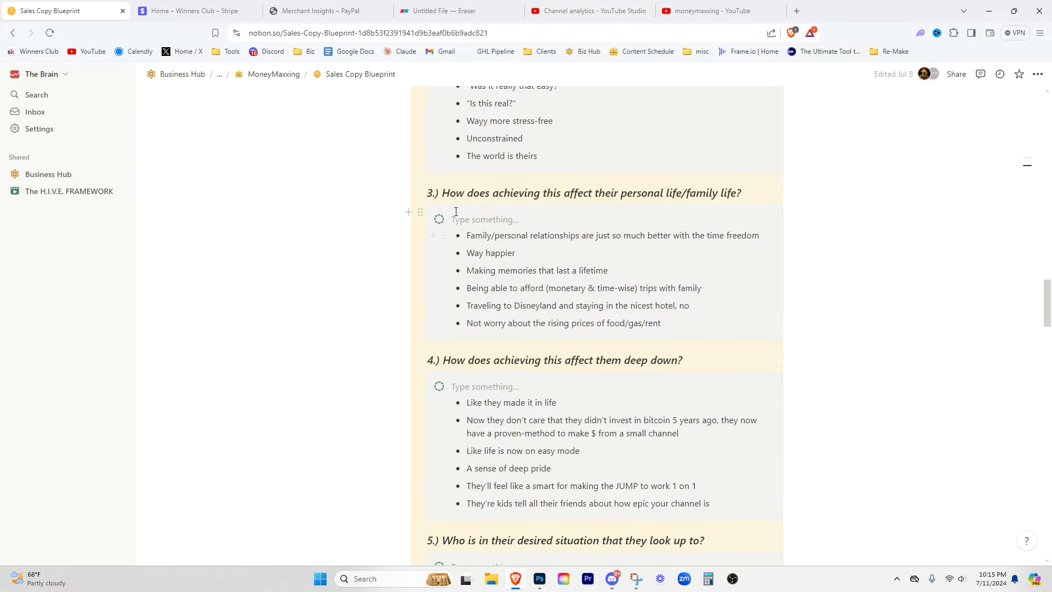
scroll(480, 207, "up", 20)
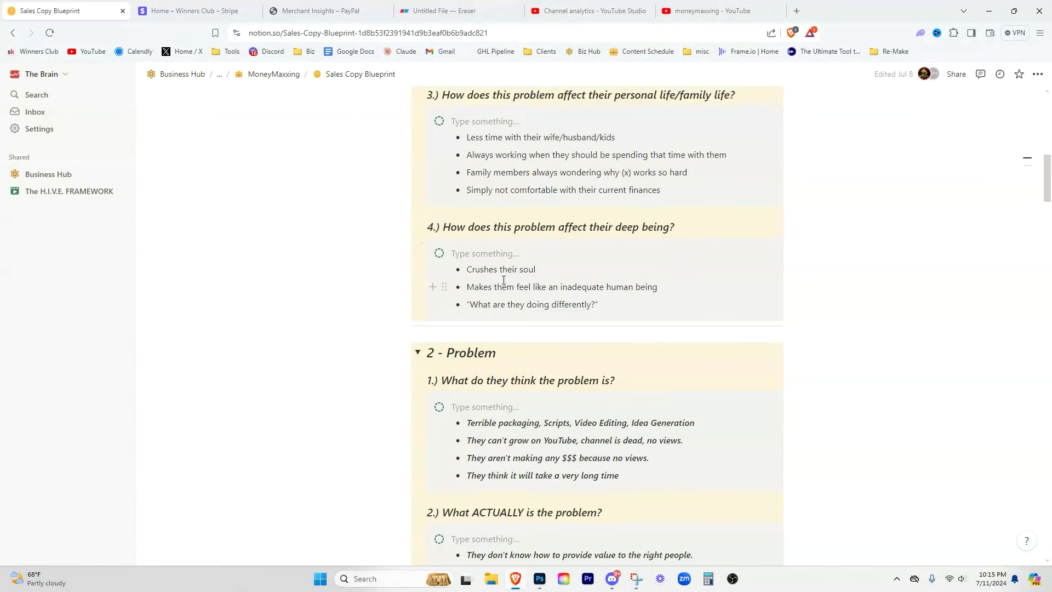
scroll(507, 307, "down", 1)
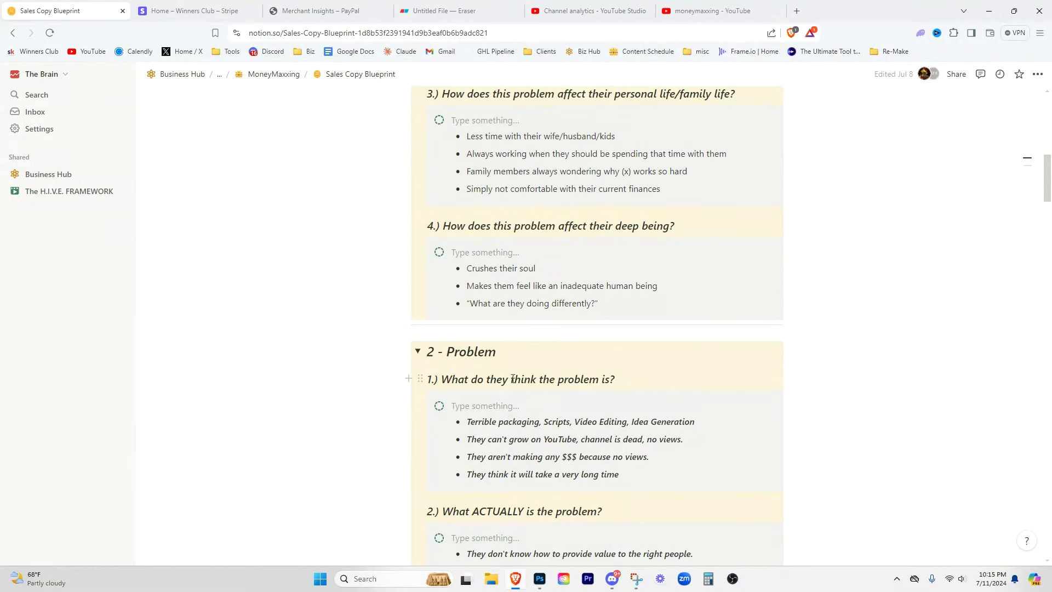
left_click_drag(513, 422, 675, 426)
left_click_drag(492, 439, 663, 440)
left_click_drag(562, 457, 636, 457)
scroll(602, 438, "down", 3)
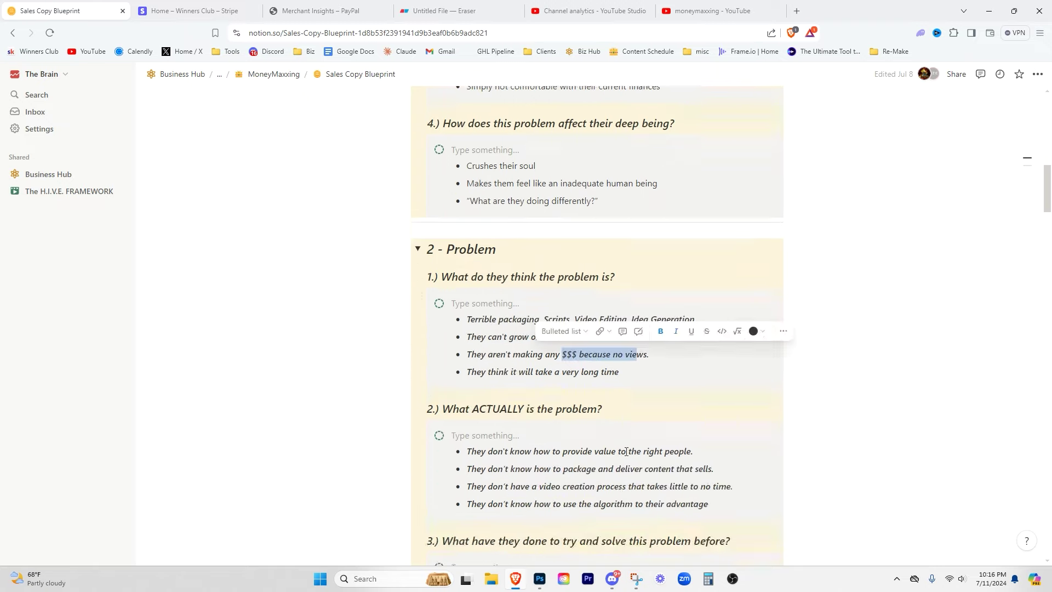
scroll(592, 407, "down", 1)
left_click_drag(520, 336, 688, 341)
double_click(498, 336)
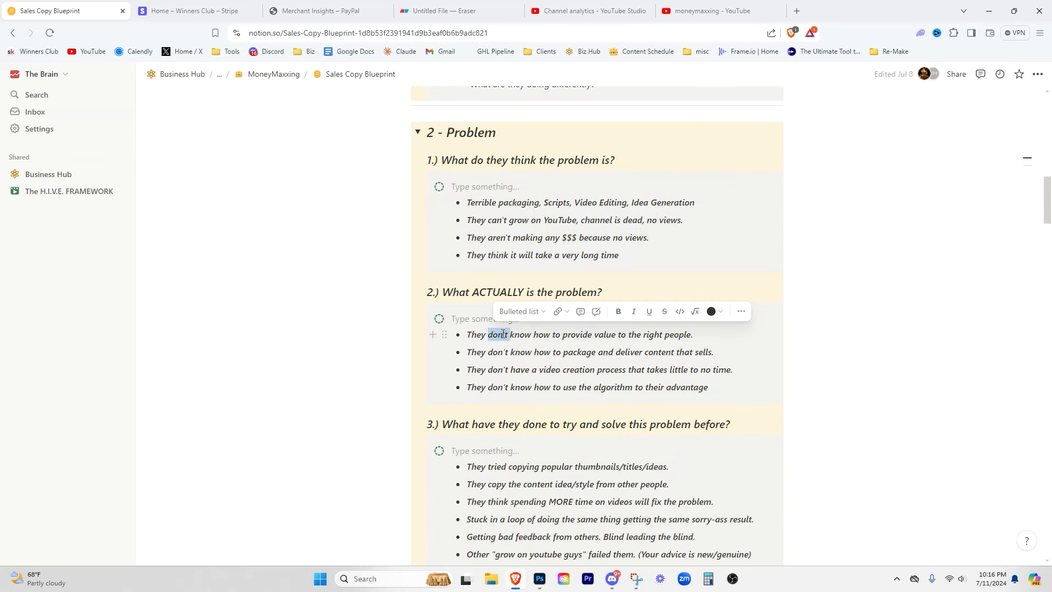
left_click(499, 337)
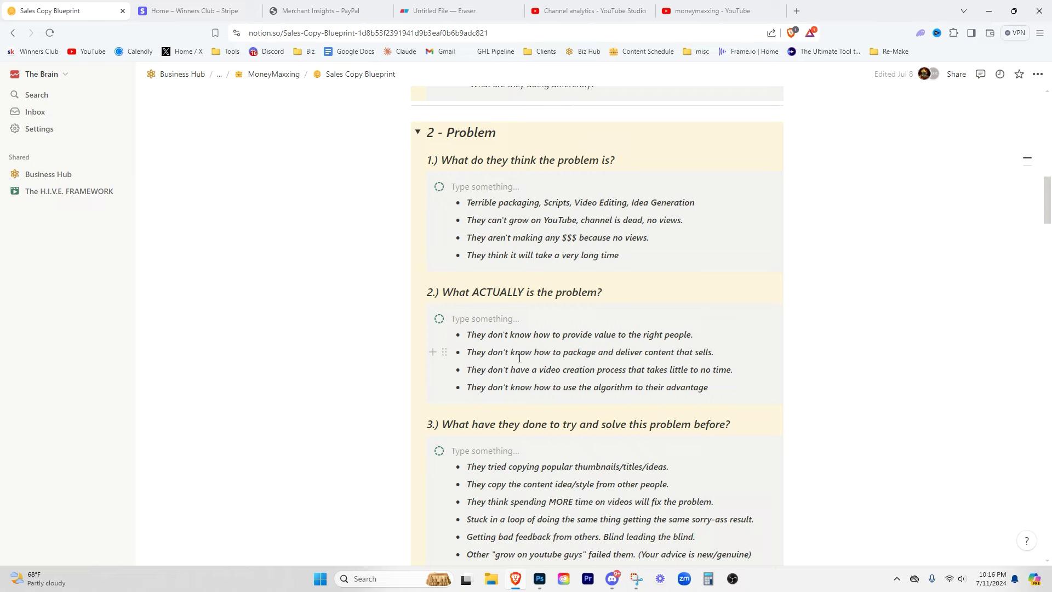
left_click_drag(519, 356, 708, 354)
left_click(630, 375)
left_click_drag(478, 373, 727, 375)
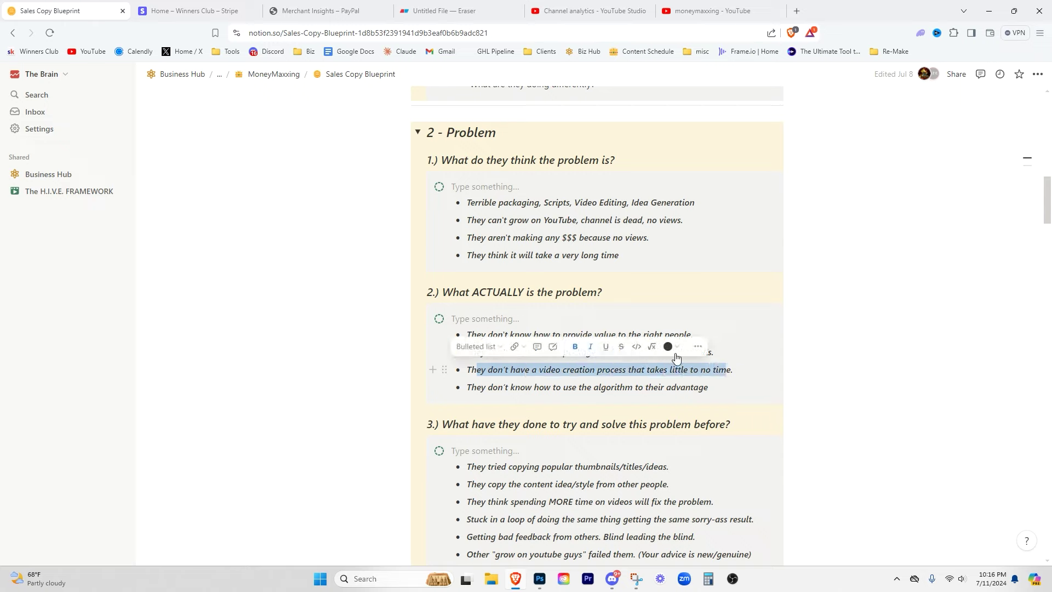
left_click_drag(594, 387, 701, 387)
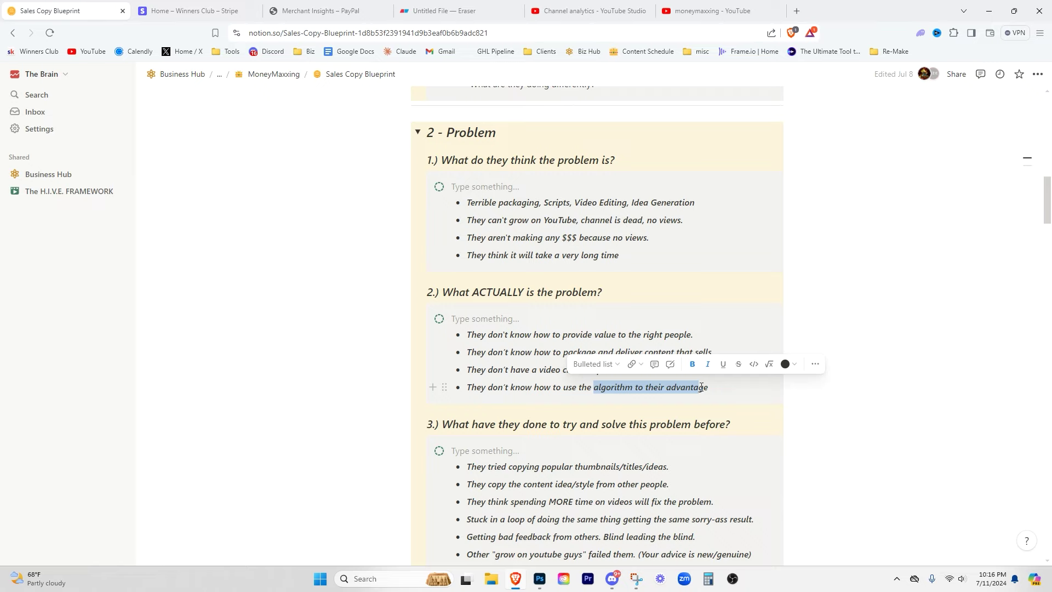
left_click(705, 386)
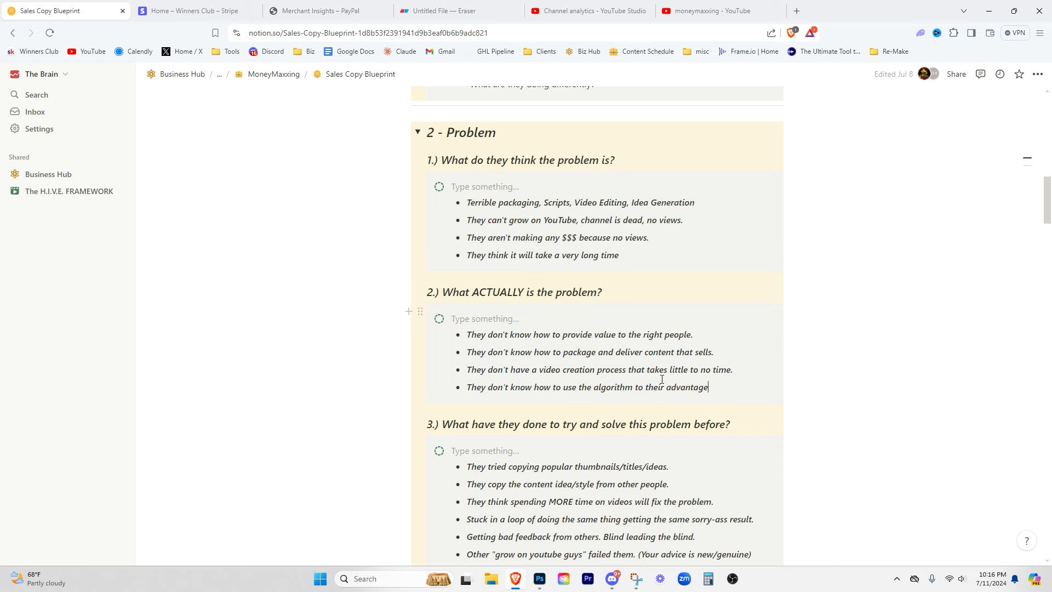
Step: Scroll to the top of Sales Copy Blueprint and go back to the MoneyMaxxing page
scroll(662, 379, "down", 7)
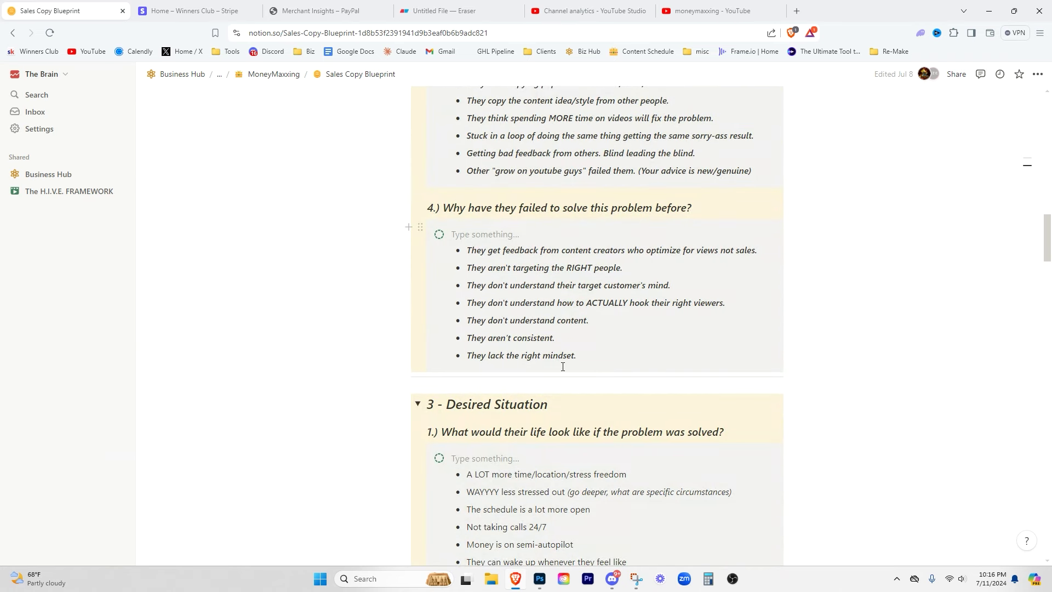
scroll(543, 348, "up", 15)
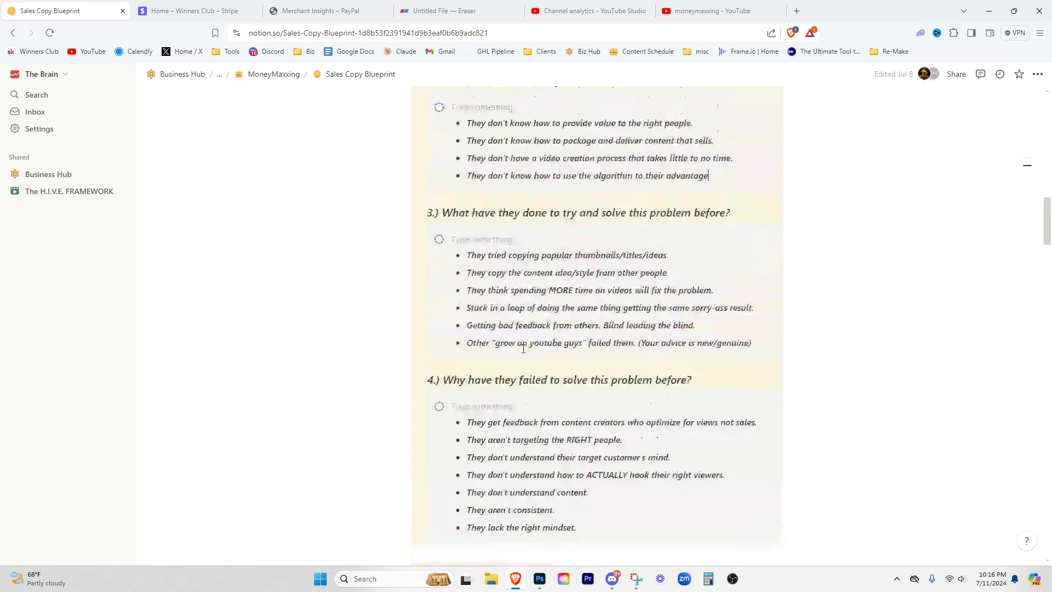
scroll(492, 324, "up", 4)
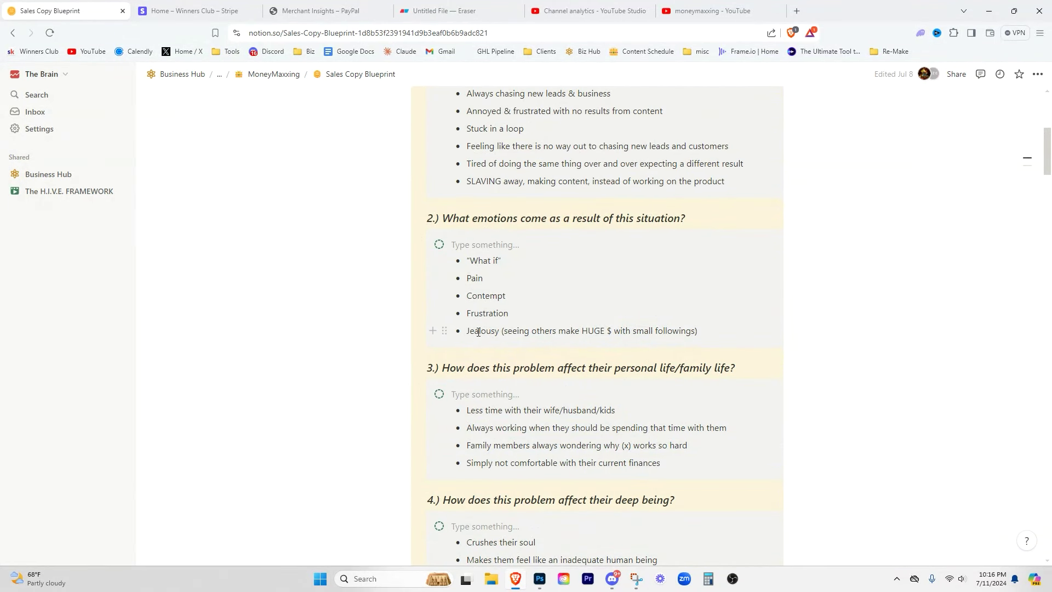
scroll(496, 350, "down", 1)
scroll(499, 373, "up", 5)
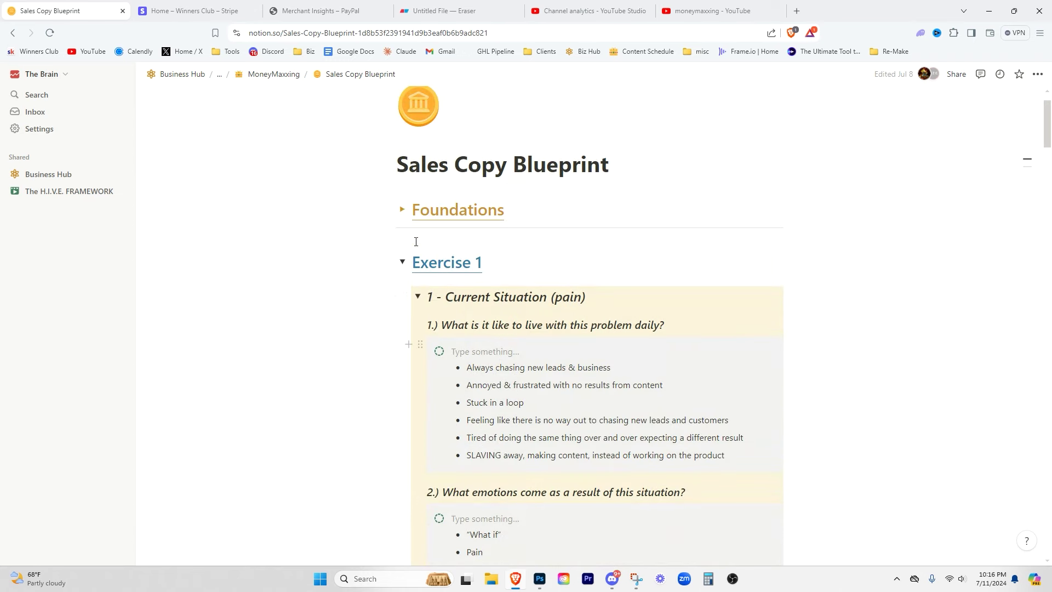
key("alt+Left")
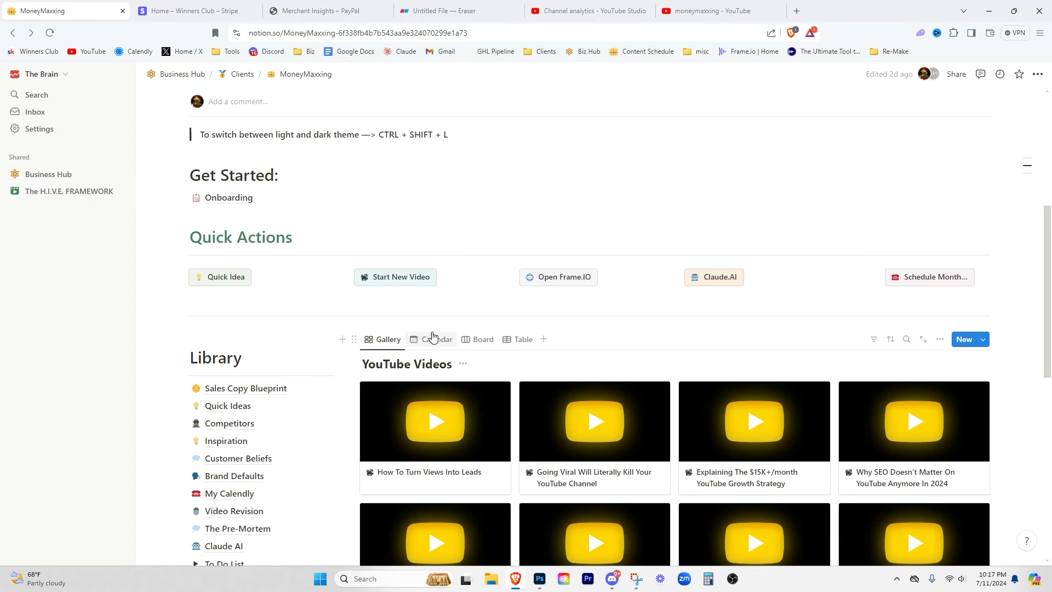
Step: Scroll to the YouTube Videos database, switch it to Calendar view, then back to Gallery
left_click(377, 304)
scroll(433, 293, "up", 2)
scroll(422, 288, "down", 3)
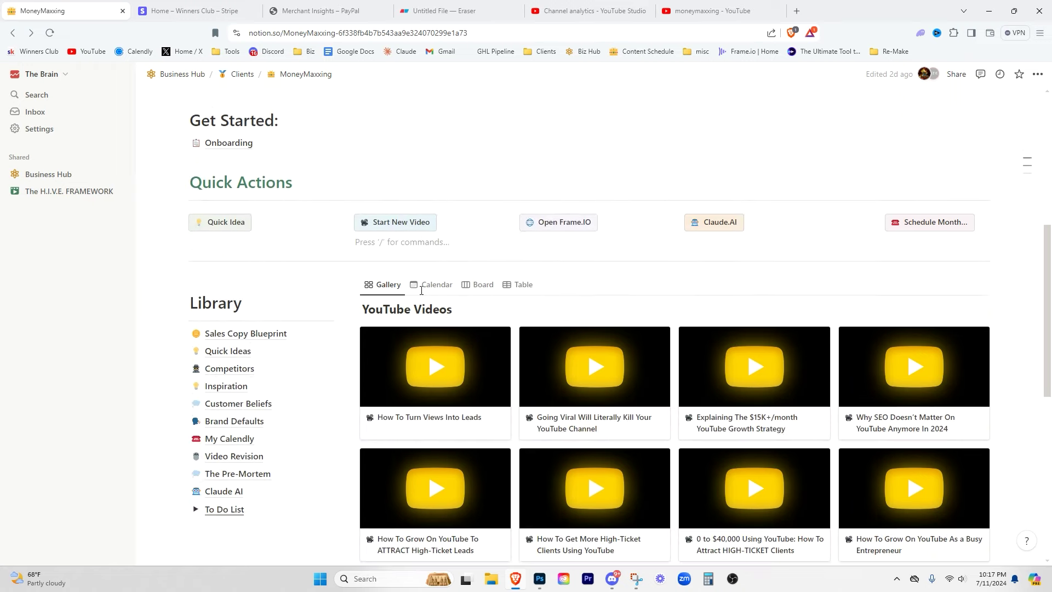
scroll(442, 292, "down", 2)
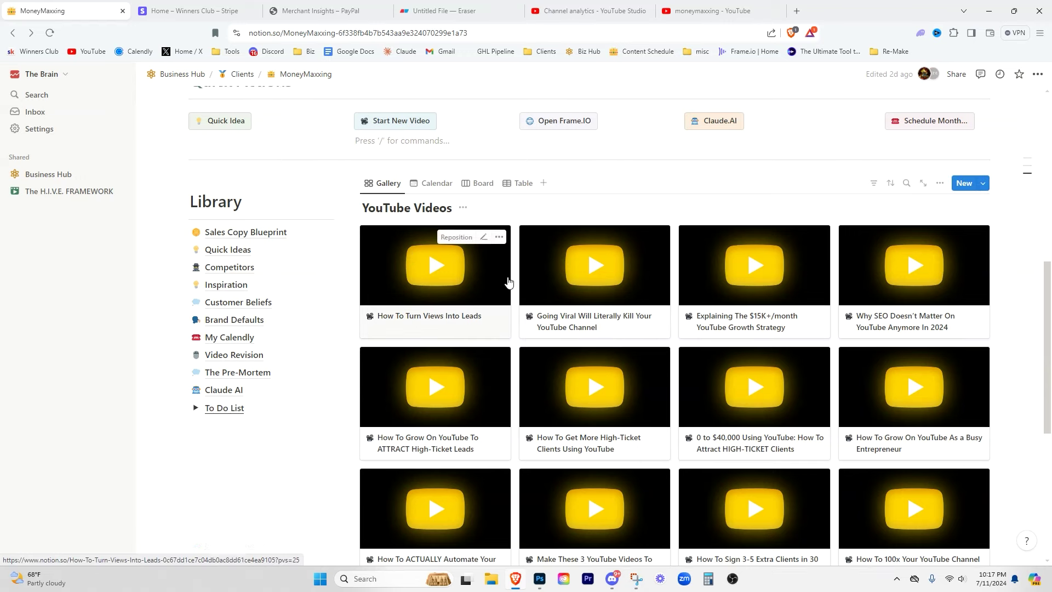
scroll(466, 235, "up", 6)
scroll(477, 238, "down", 7)
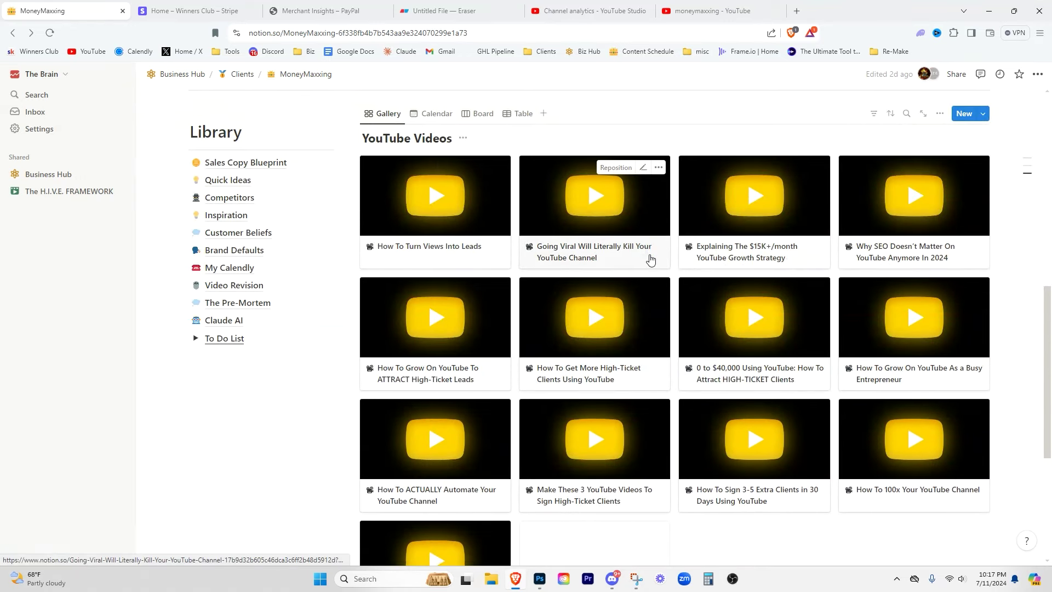
scroll(648, 258, "down", 2)
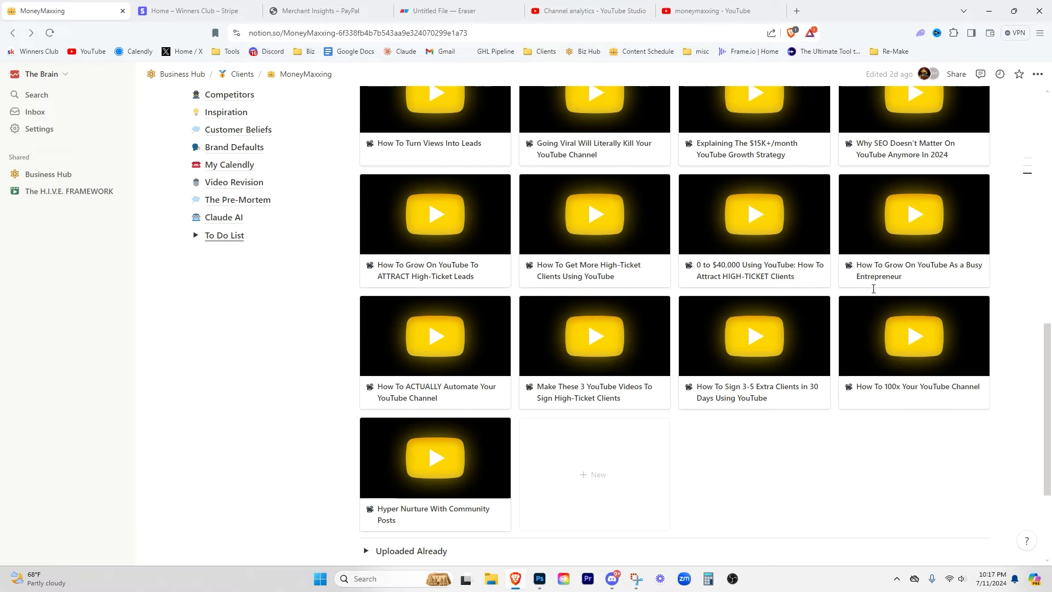
scroll(874, 289, "up", 6)
left_click(436, 337)
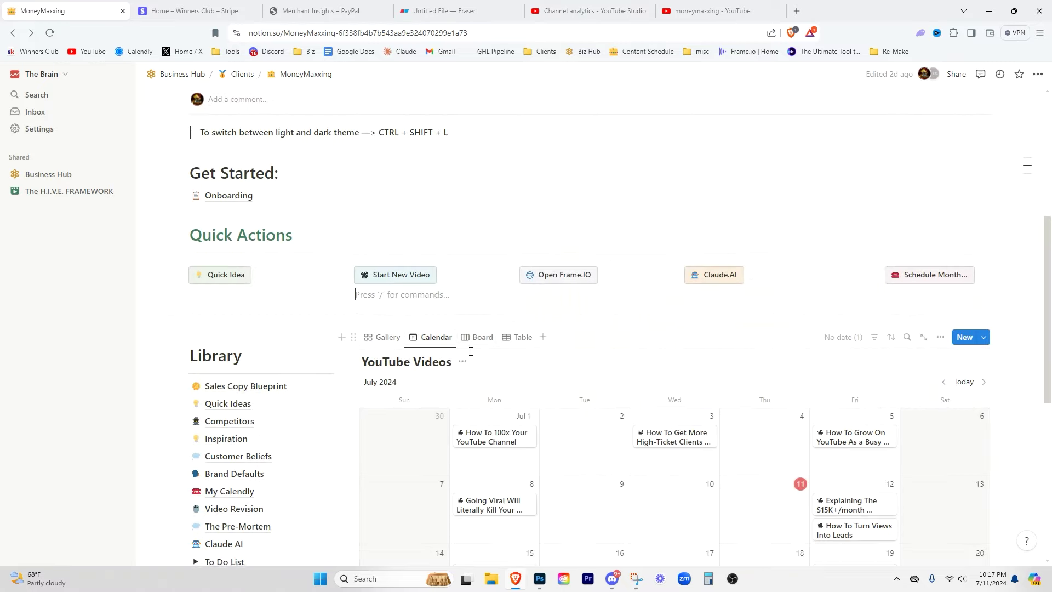
scroll(471, 351, "down", 4)
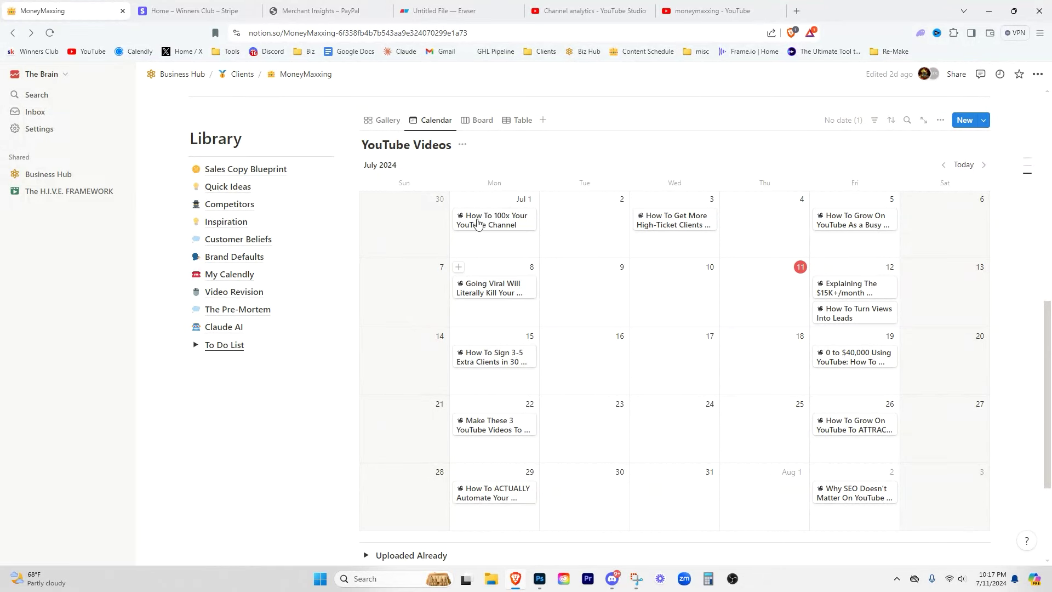
left_click(384, 120)
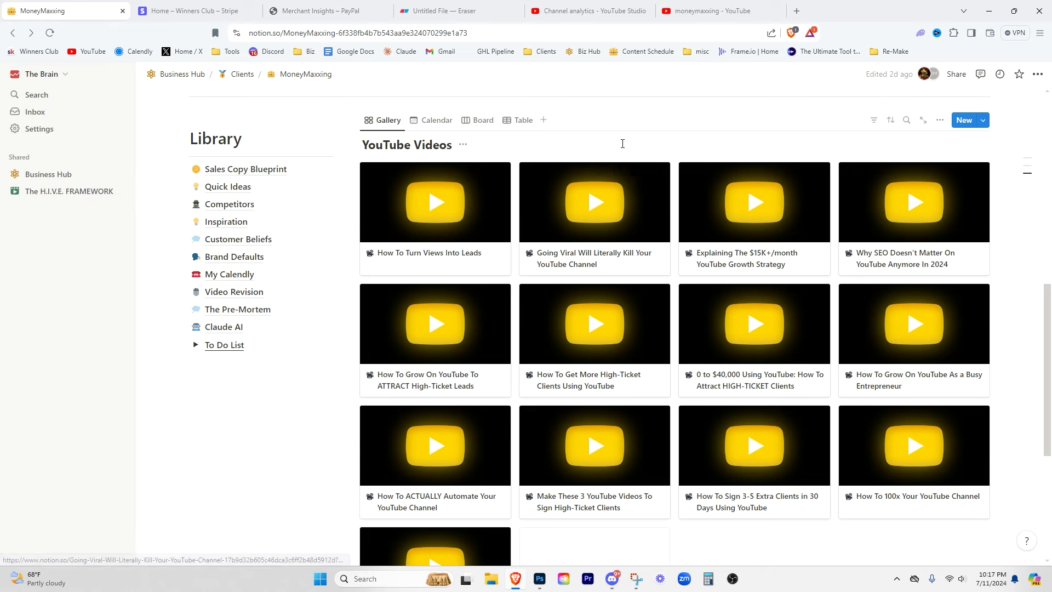
left_click(464, 217)
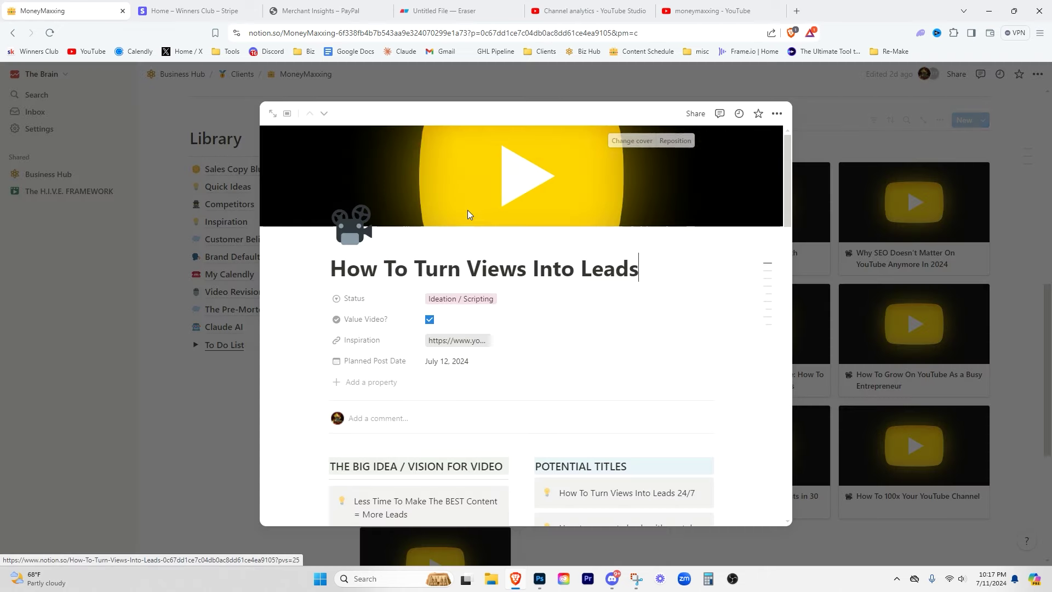
scroll(438, 247, "down", 1)
scroll(438, 249, "down", 3)
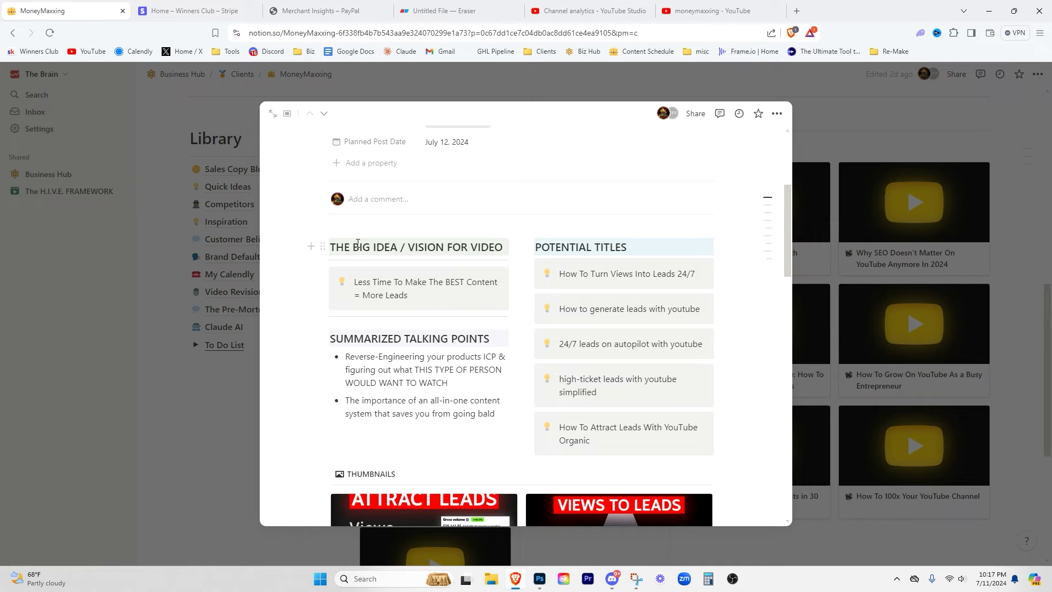
left_click_drag(362, 247, 462, 246)
left_click(552, 248)
left_click_drag(552, 248, 653, 254)
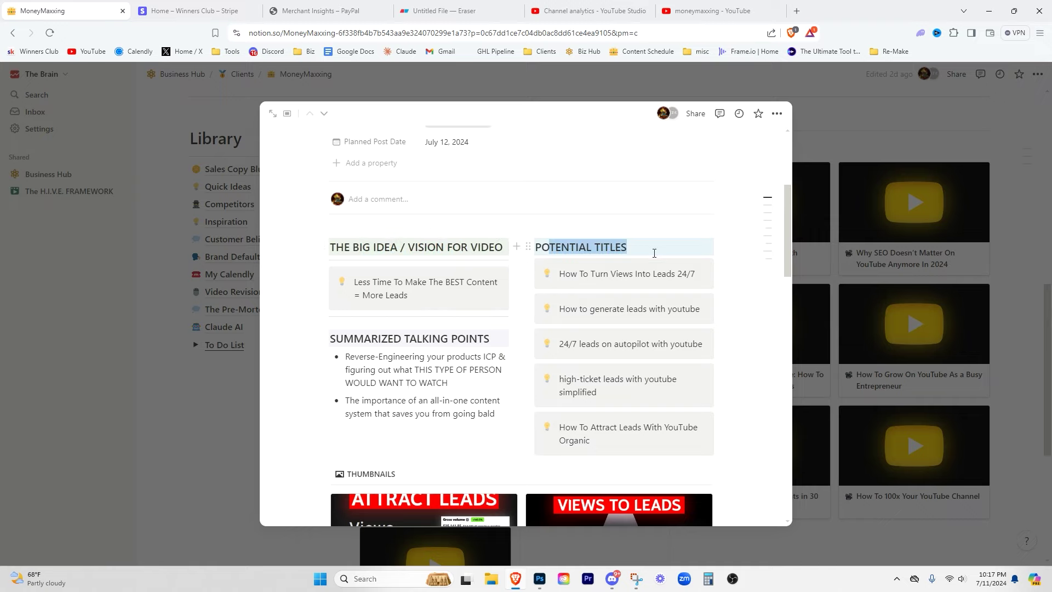
scroll(606, 299, "down", 2)
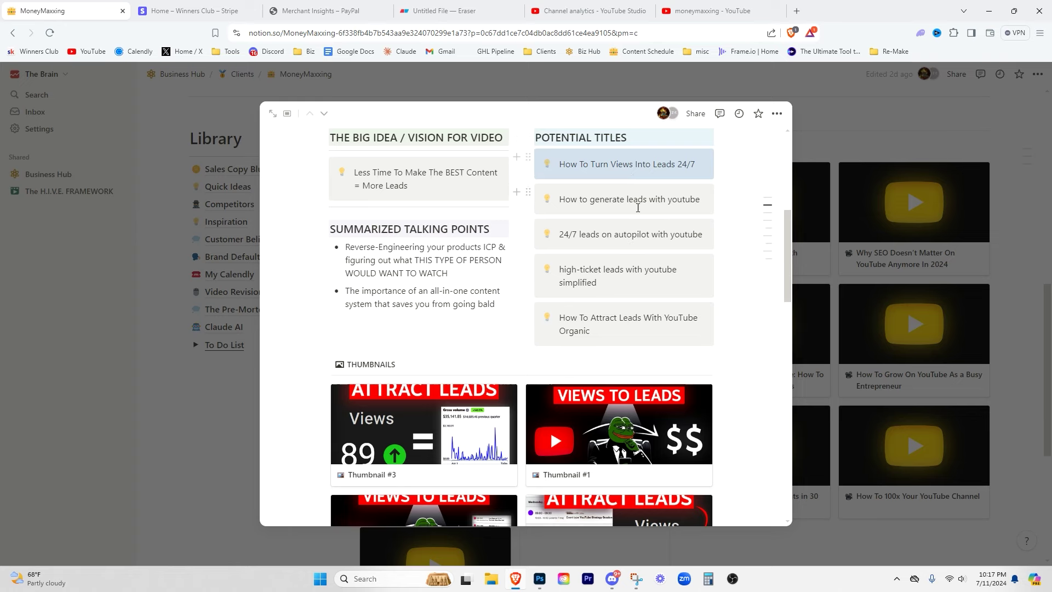
key("Down")
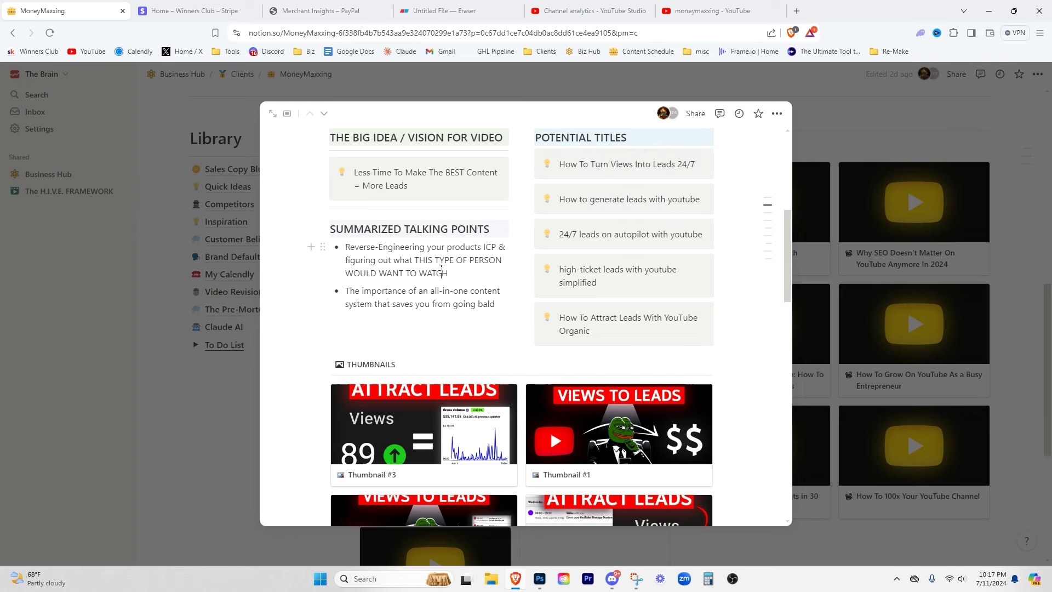
left_click_drag(442, 272, 399, 262)
key("Escape")
scroll(543, 290, "up", 2)
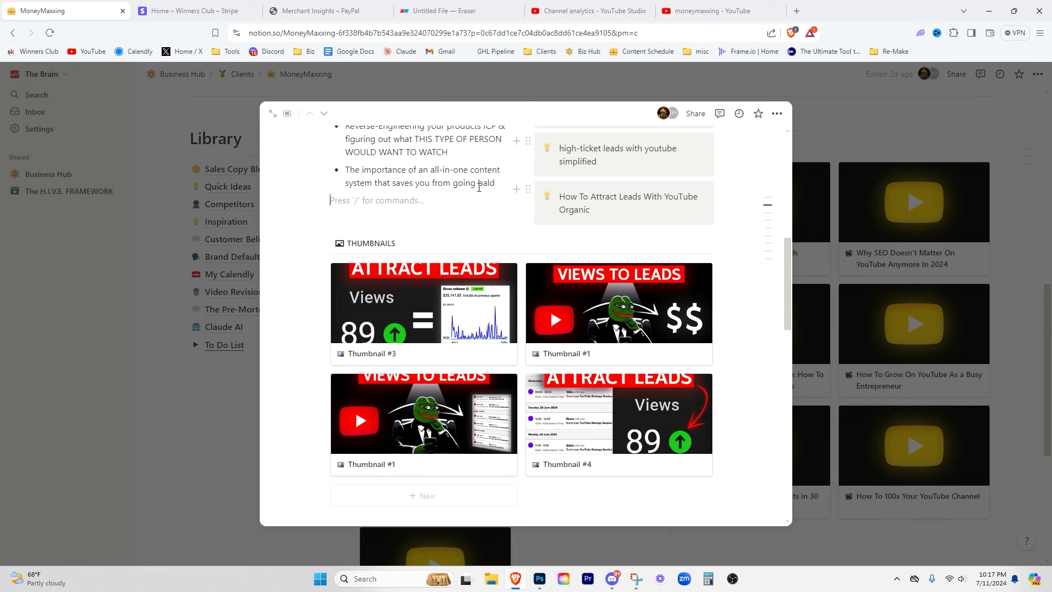
scroll(542, 291, "down", 5)
scroll(543, 290, "up", 2)
scroll(542, 290, "up", 2)
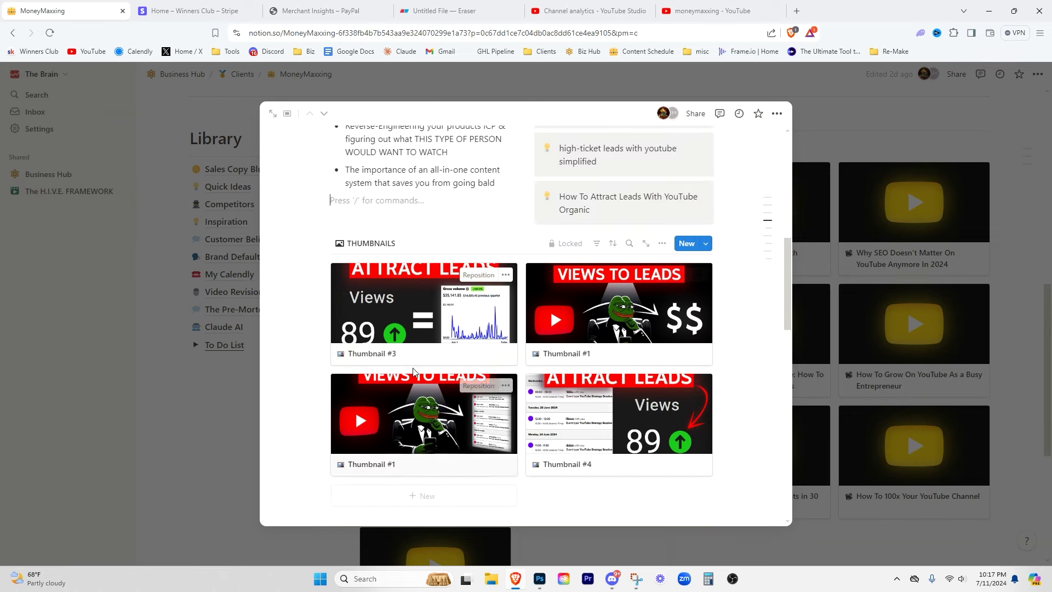
scroll(482, 289, "down", 7)
scroll(422, 289, "up", 3)
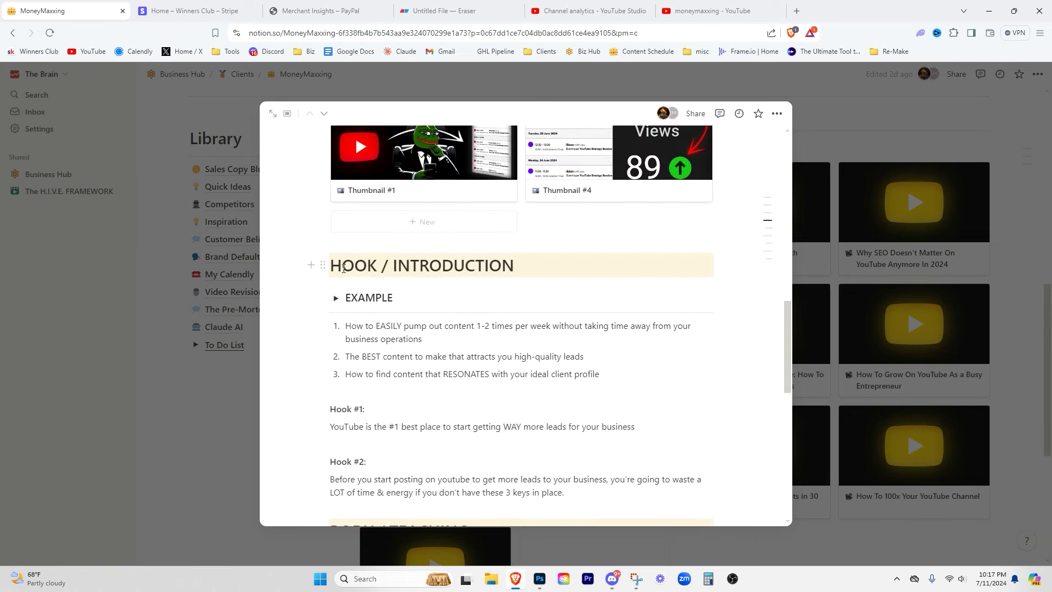
scroll(396, 289, "down", 6)
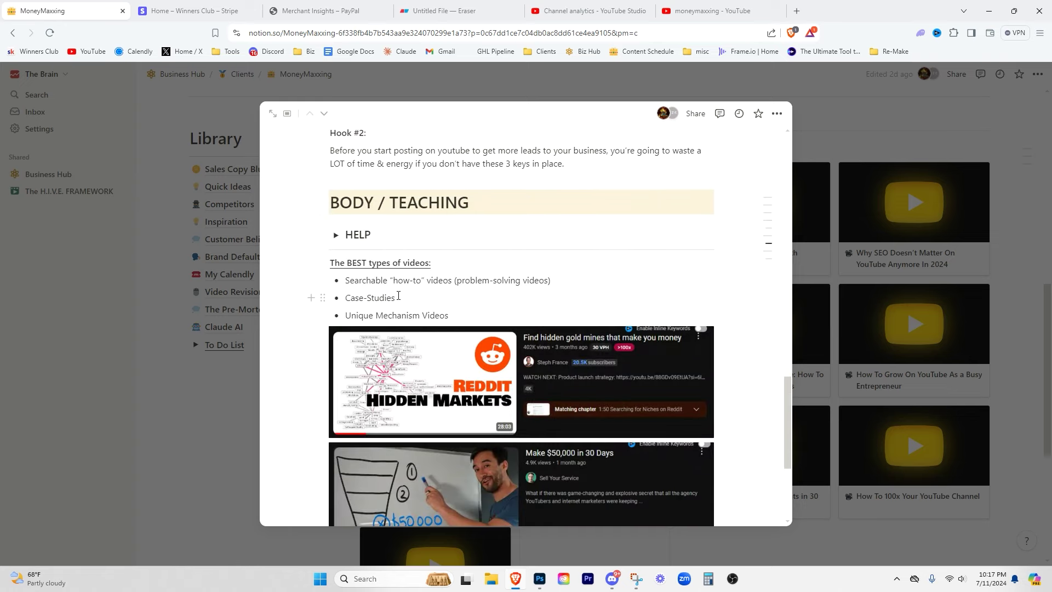
double_click(402, 207)
scroll(397, 329, "down", 4)
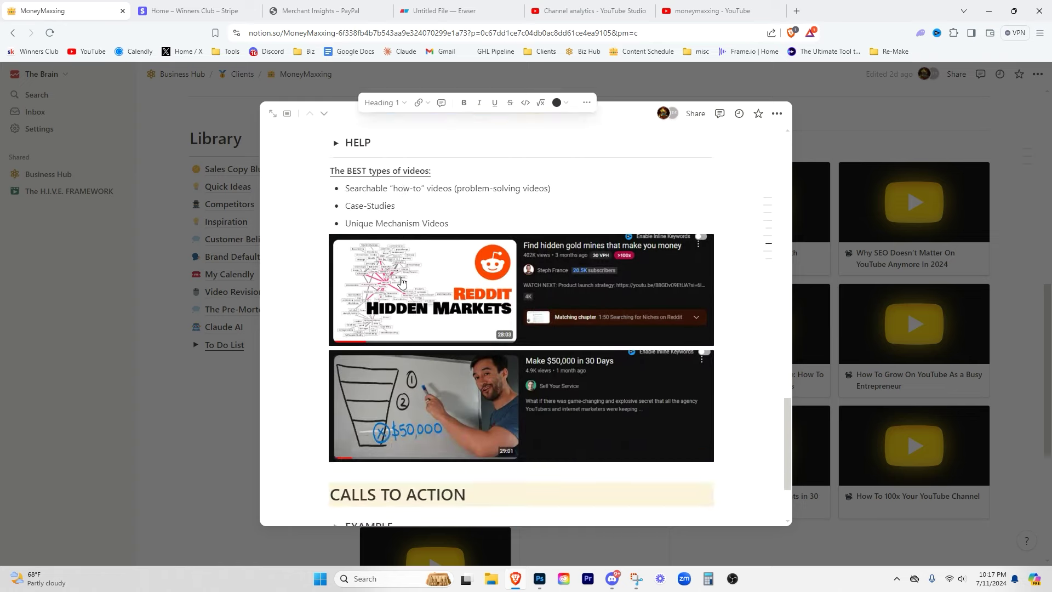
scroll(418, 361, "up", 10)
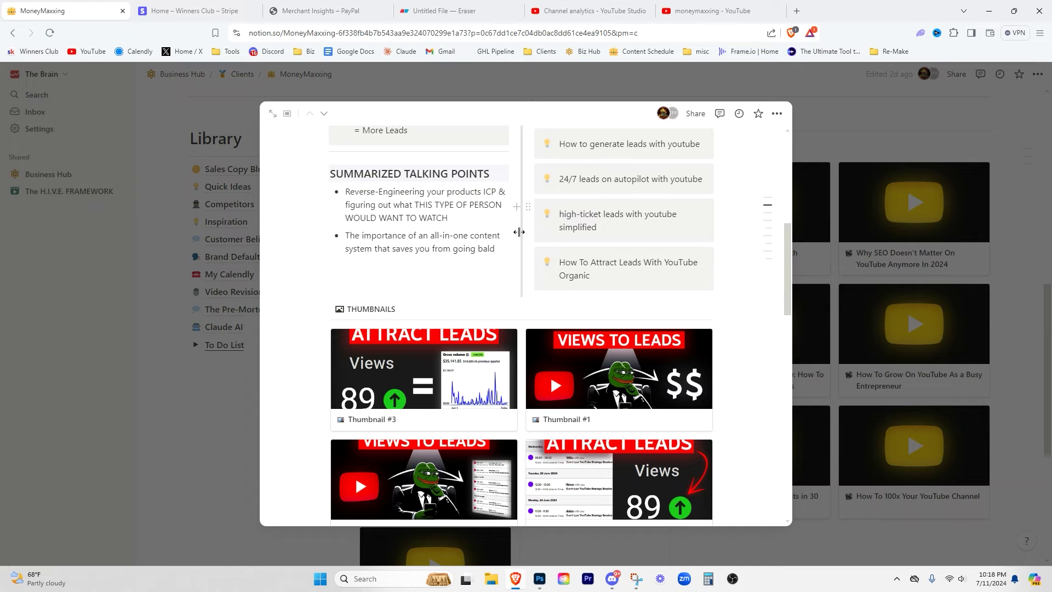
scroll(513, 233, "up", 1)
scroll(513, 233, "up", 3)
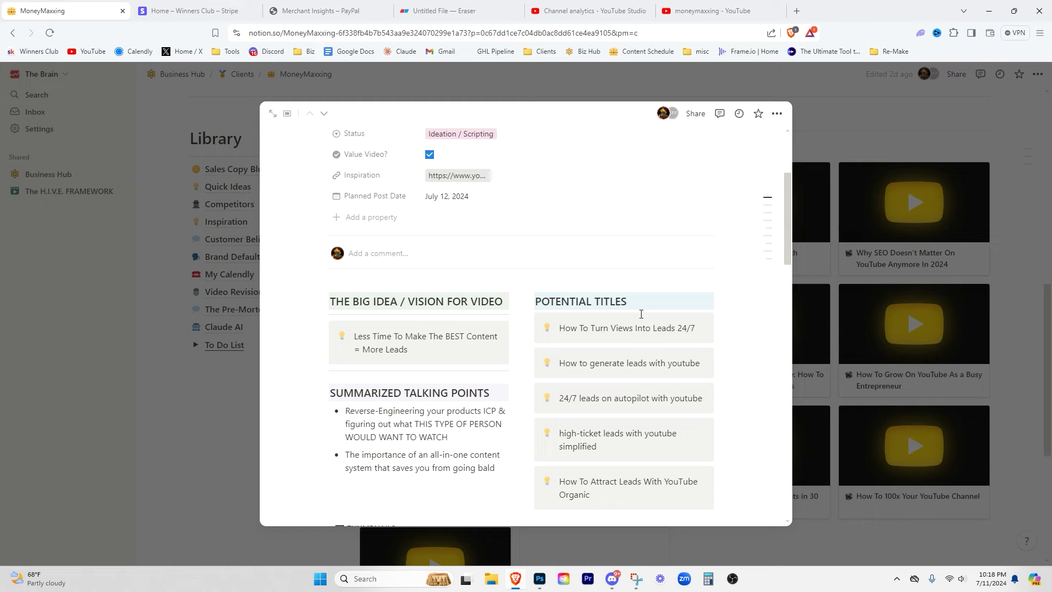
scroll(664, 321, "down", 3)
left_click_drag(616, 317, 591, 329)
left_click(590, 330)
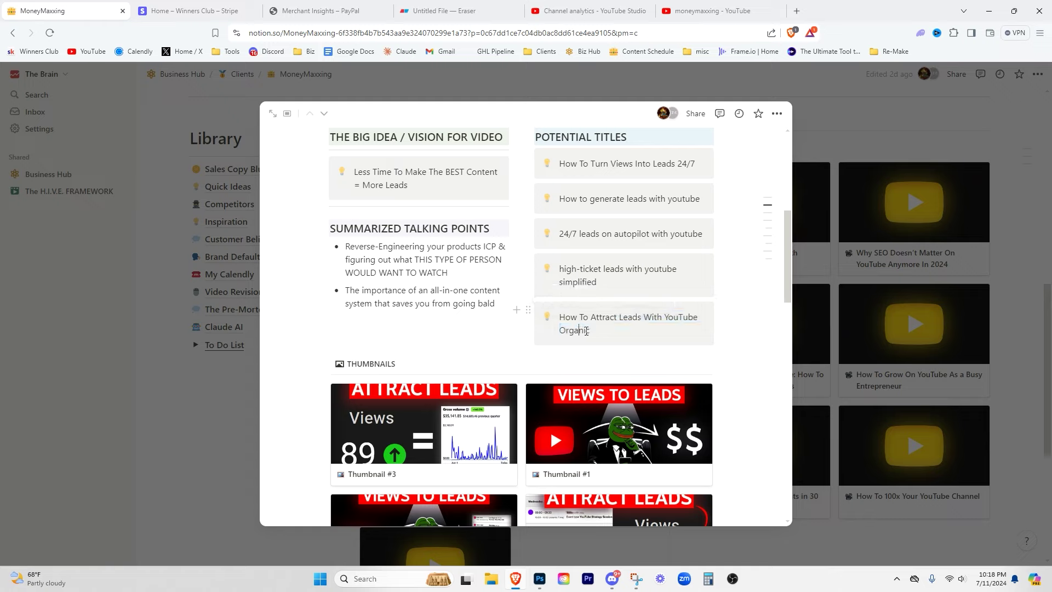
triple_click(595, 329)
left_click(563, 359)
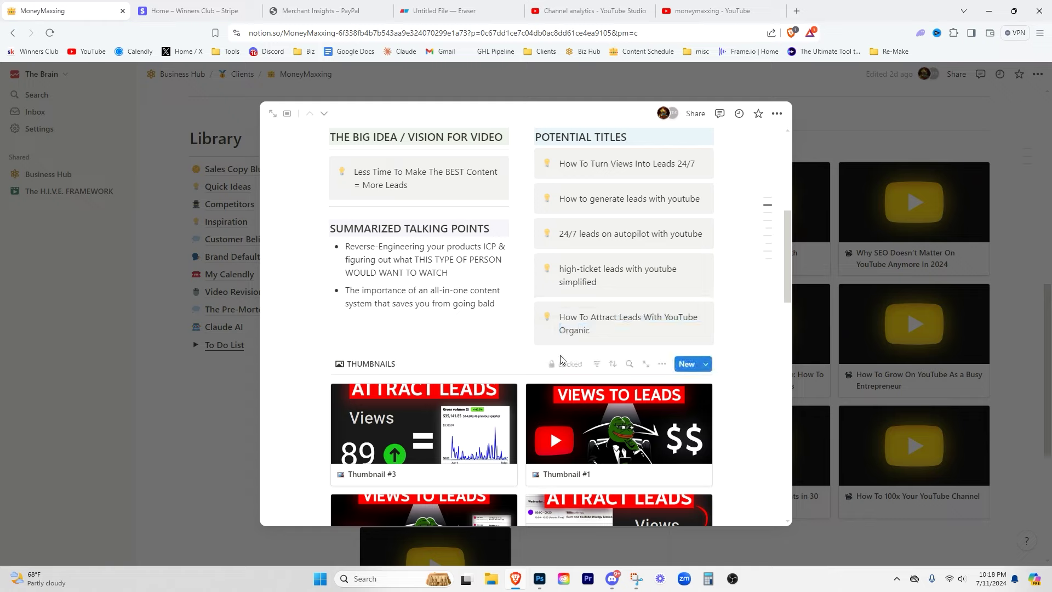
left_click(512, 327)
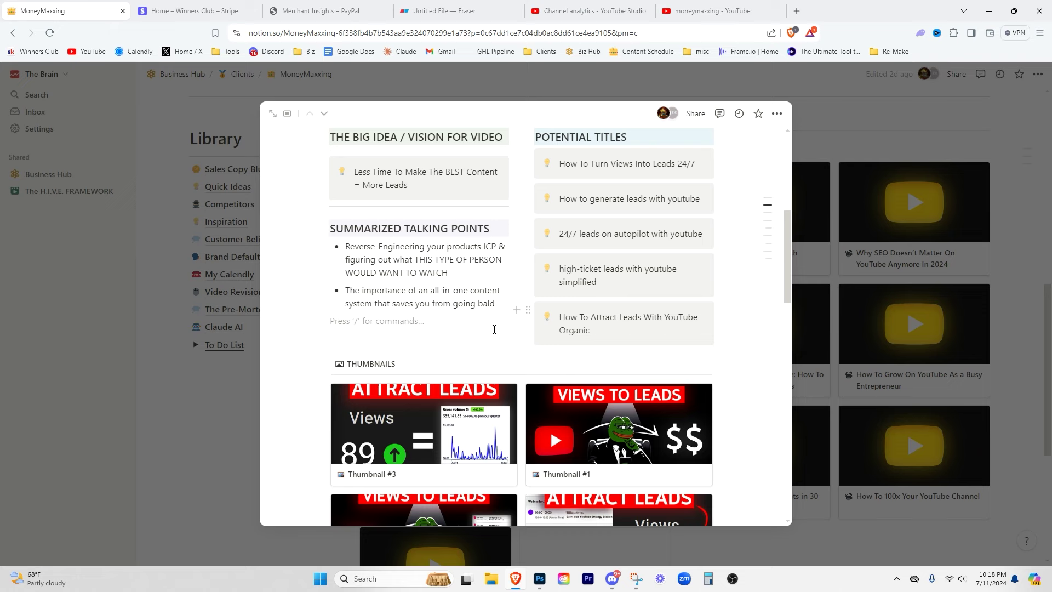
key("BackSpace")
scroll(464, 280, "up", 2)
scroll(481, 290, "down", 10)
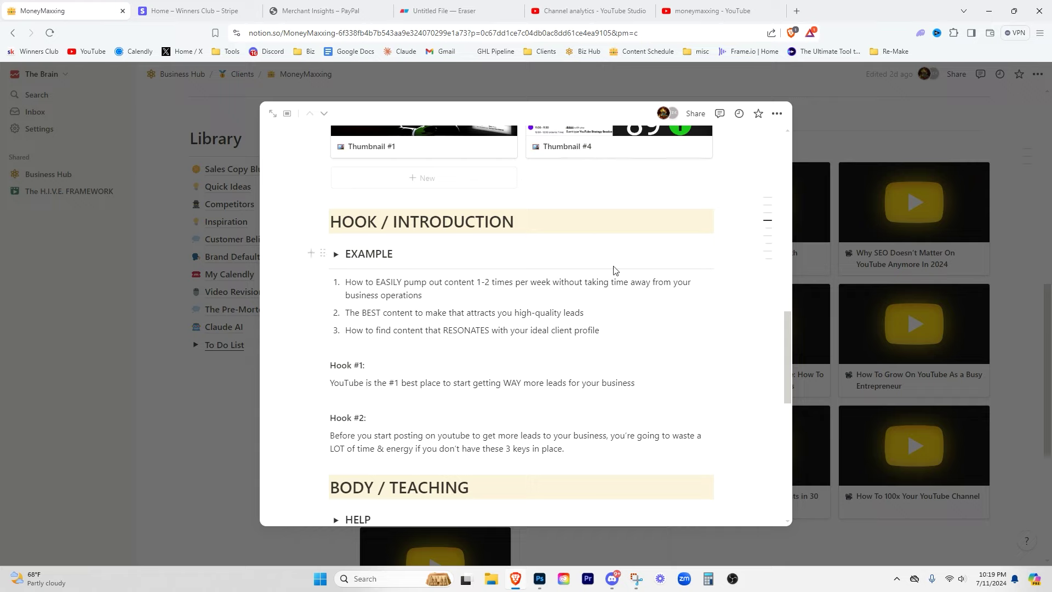
Step: Highlight parts of the three hook list items, then expand the script to a full page
left_click_drag(616, 271, 376, 280)
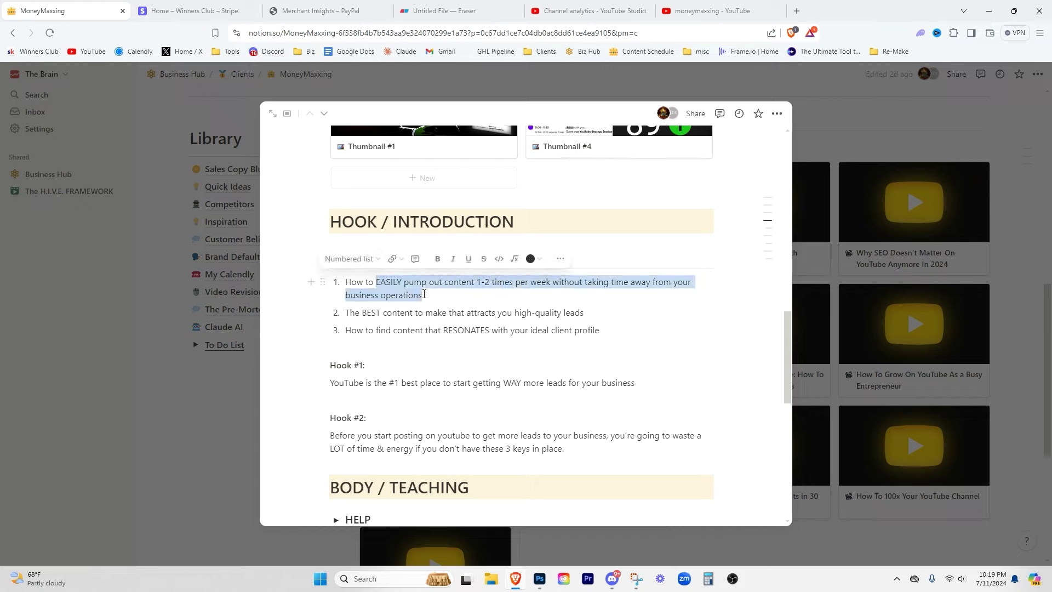
left_click(573, 330)
mouse_move(584, 312)
left_mouse_down()
mouse_move(554, 311)
mouse_move(585, 312)
left_mouse_up()
left_click(582, 313)
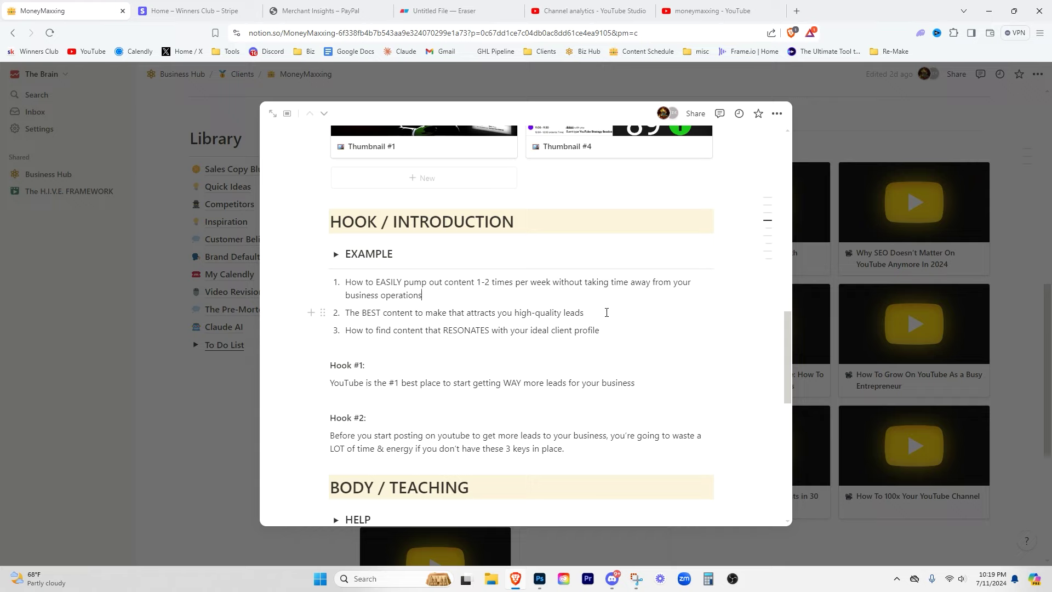
left_click(604, 340)
left_click_drag(493, 331, 572, 331)
left_click(583, 330)
left_click_drag(601, 331, 574, 331)
left_click(603, 330)
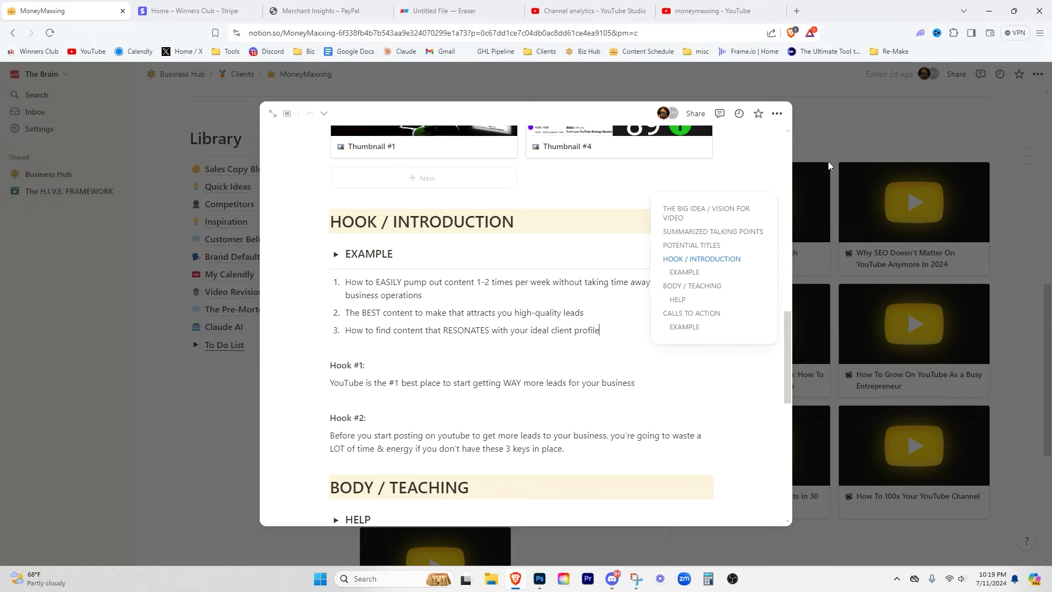
left_click(272, 113)
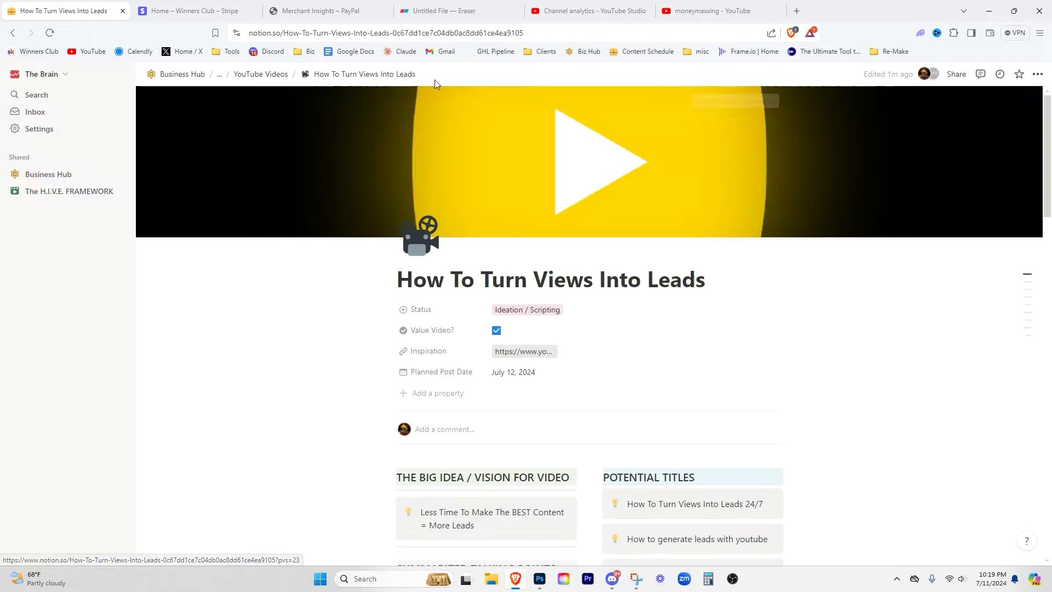
Step: Switch to the moneymaxxing YouTube tab and read through its first Community post
key("ctrl+9")
left_click(387, 223)
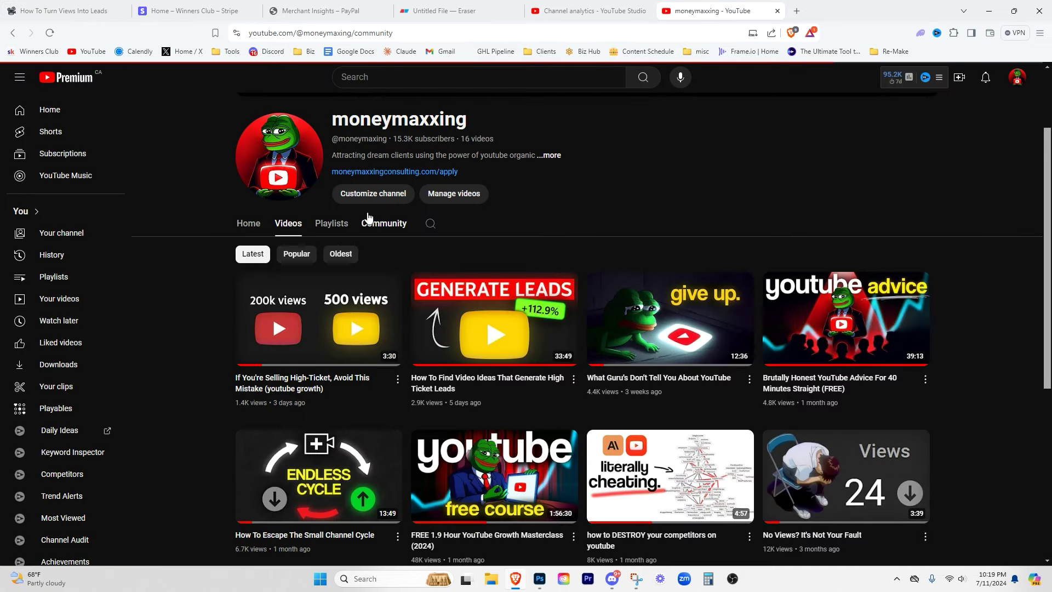
scroll(402, 286, "down", 5)
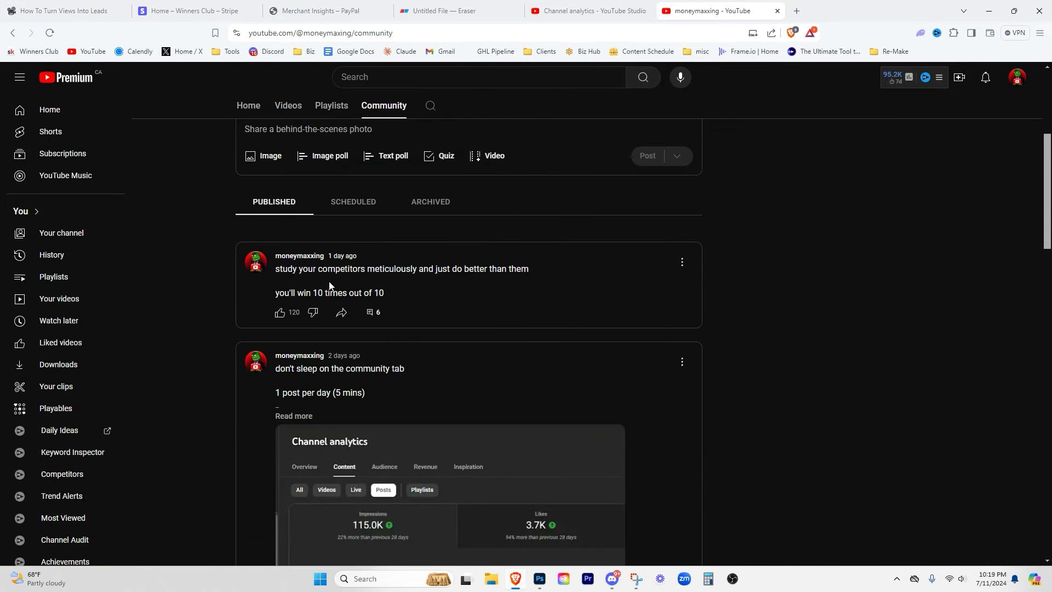
left_click_drag(349, 269, 435, 269)
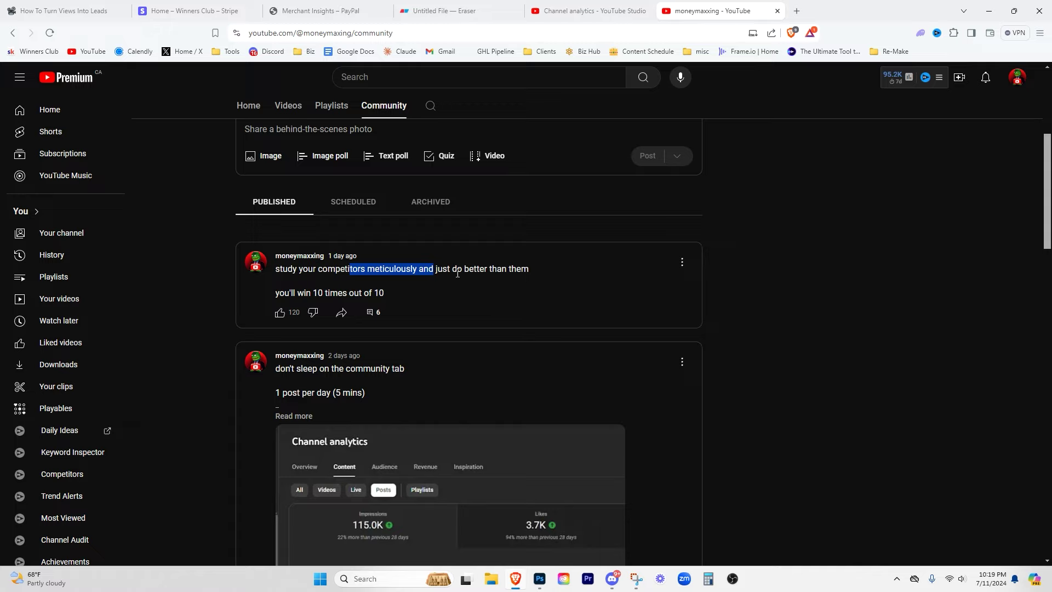
left_click(482, 278)
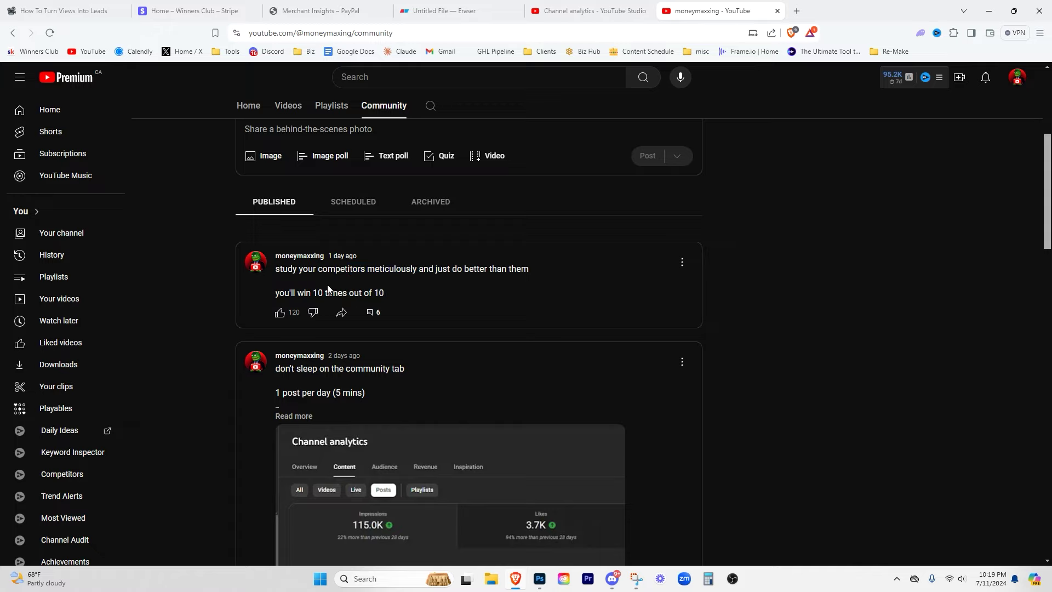
scroll(310, 244, "up", 5)
Step: Return to the channel's Videos, sort them by Popular, and scroll the list
left_click(288, 223)
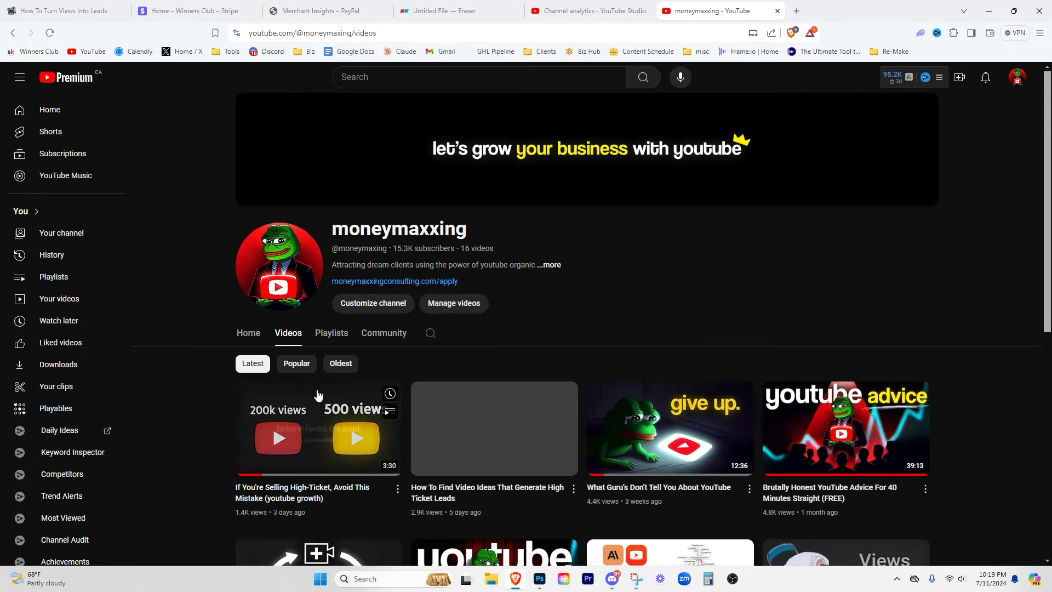
left_click(297, 364)
scroll(331, 255, "down", 3)
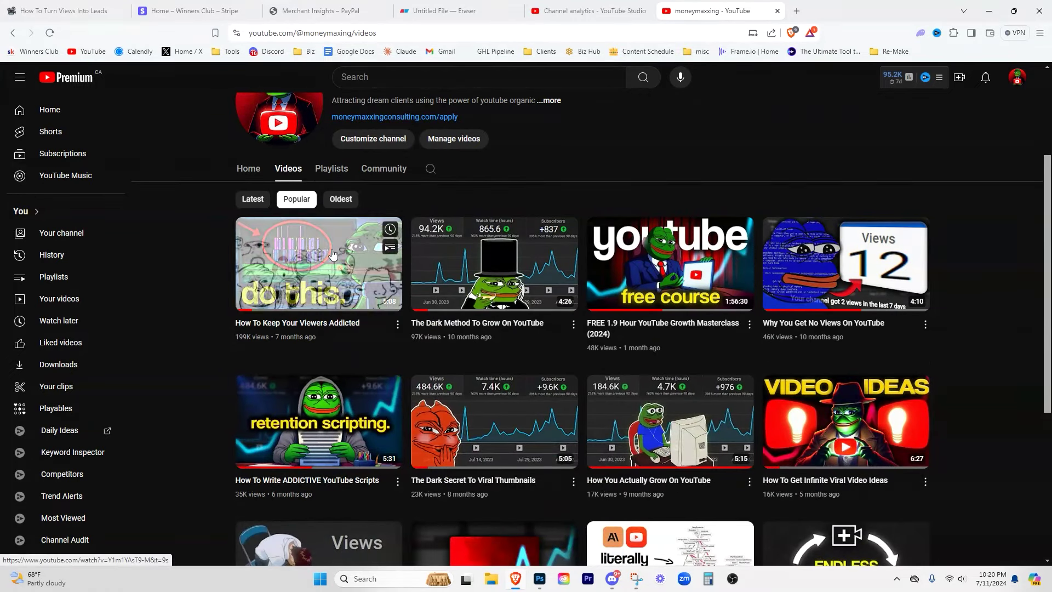
scroll(358, 257, "down", 3)
scroll(384, 225, "up", 4)
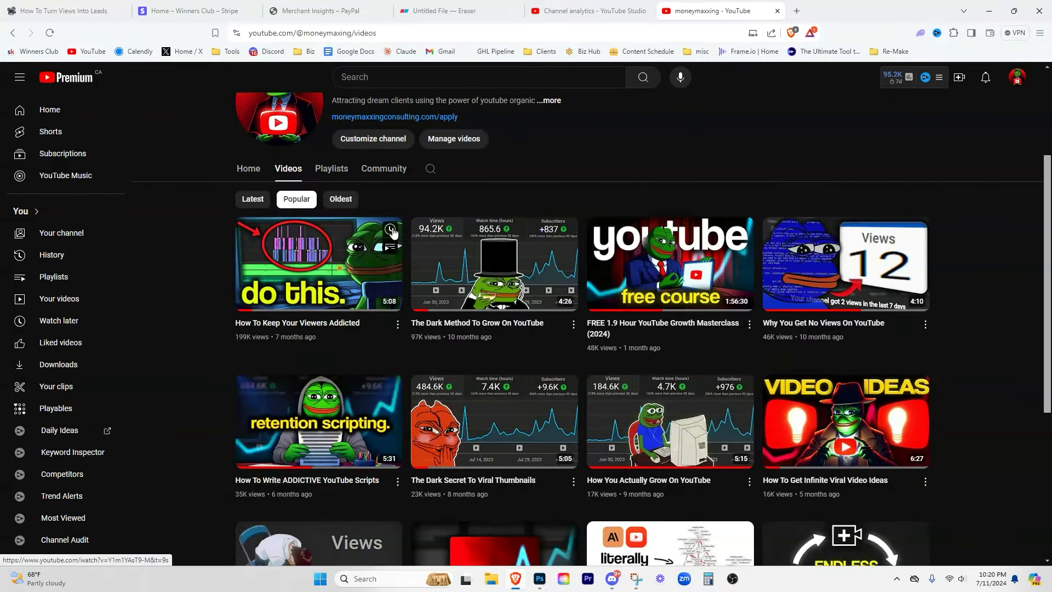
scroll(395, 210, "up", 2)
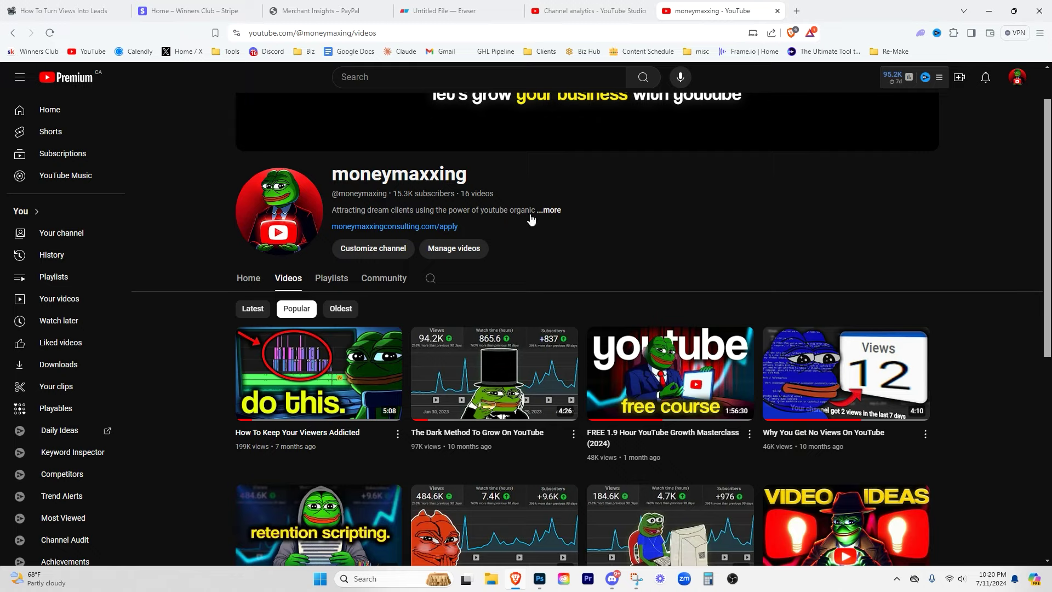
middle_click(79, 79)
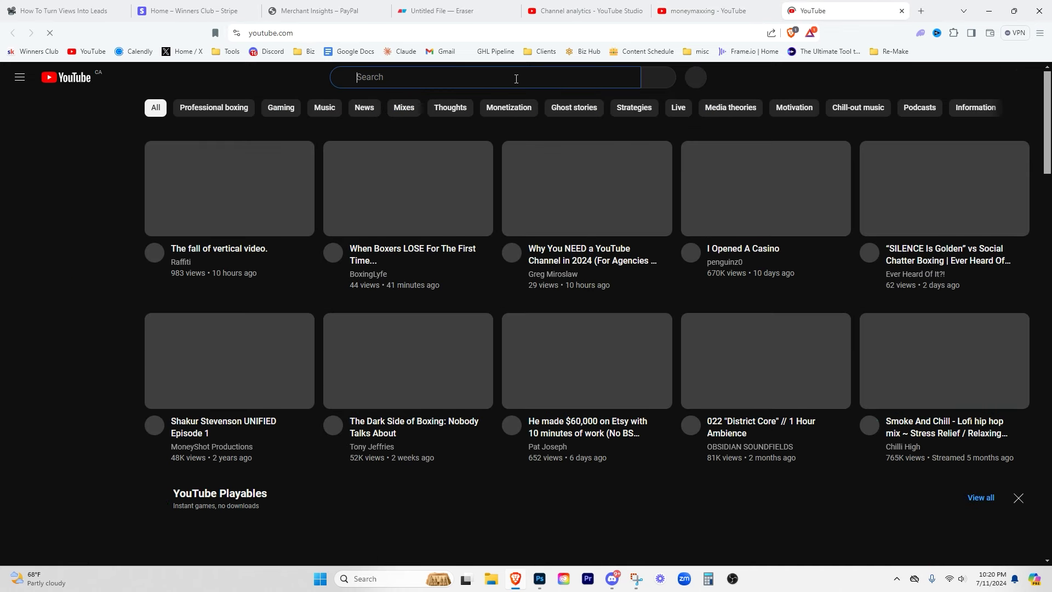
left_click(566, 78)
type("n8wealtrh")
key("BackSpace")
key("BackSpace")
type("h")
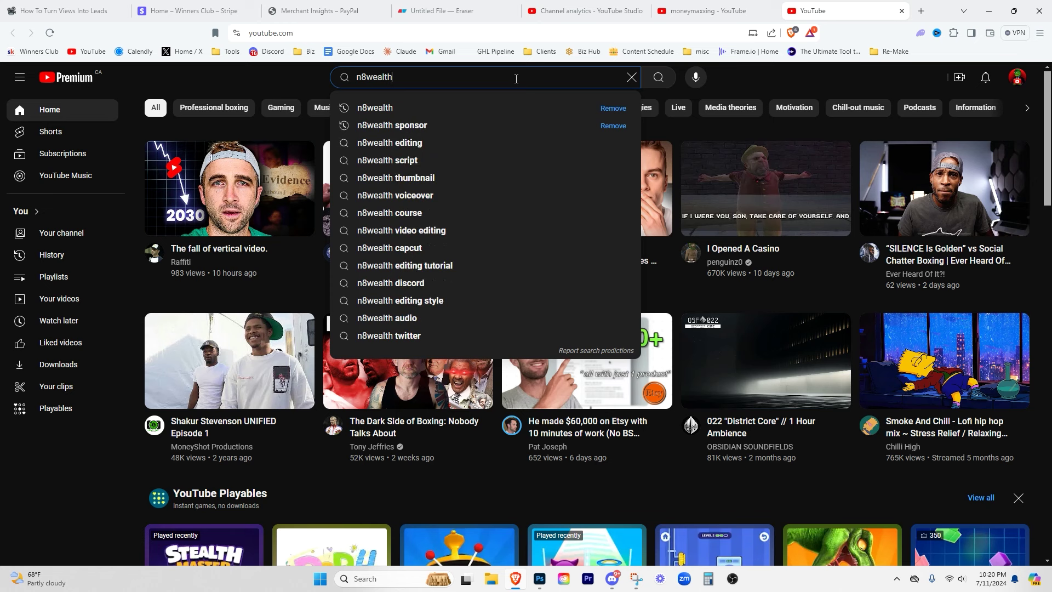
key("Return")
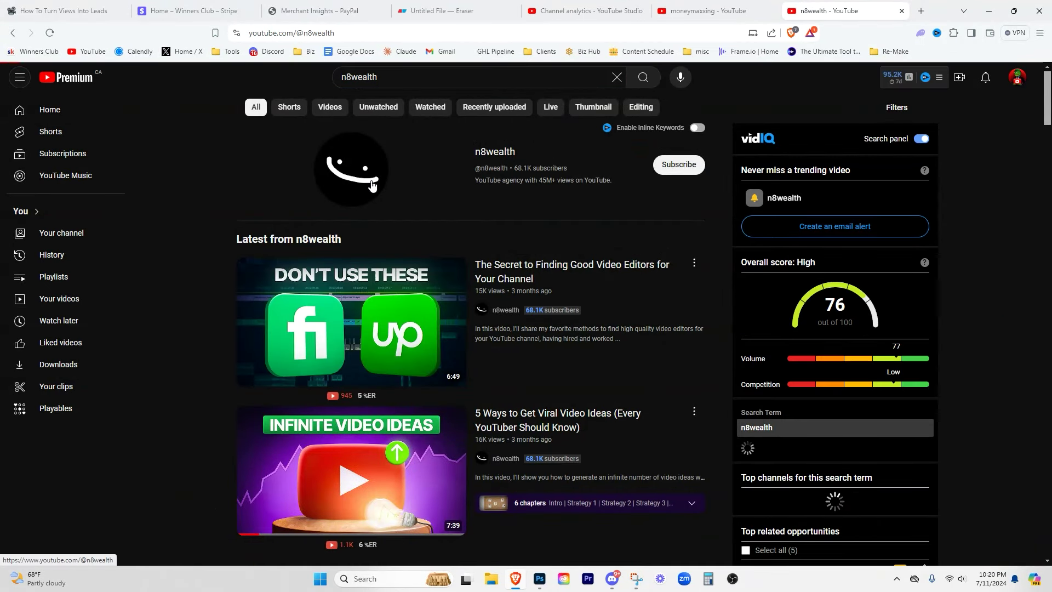
left_click(357, 147)
left_click(288, 332)
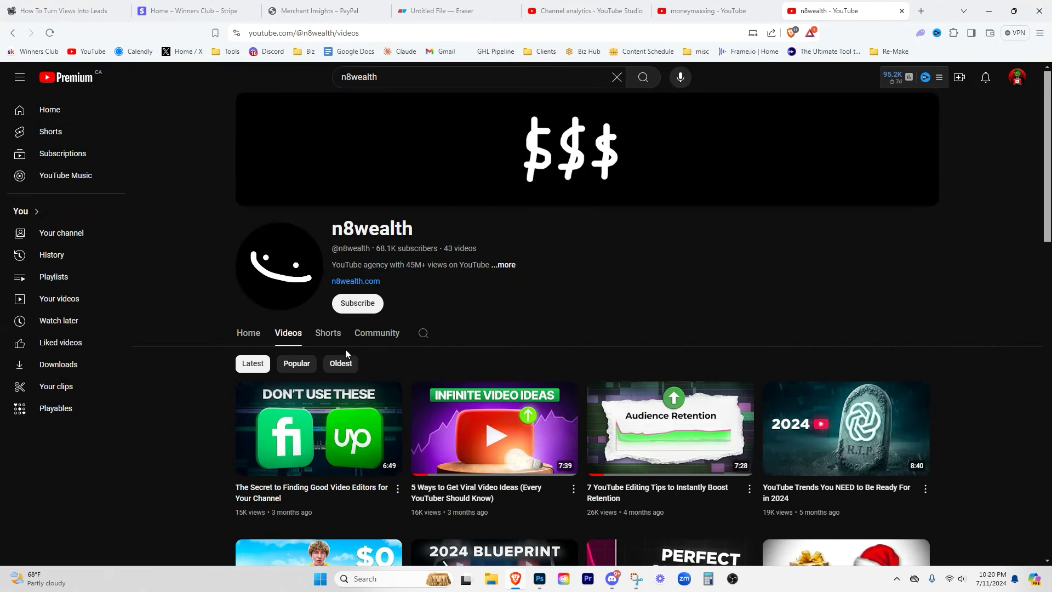
left_click(300, 365)
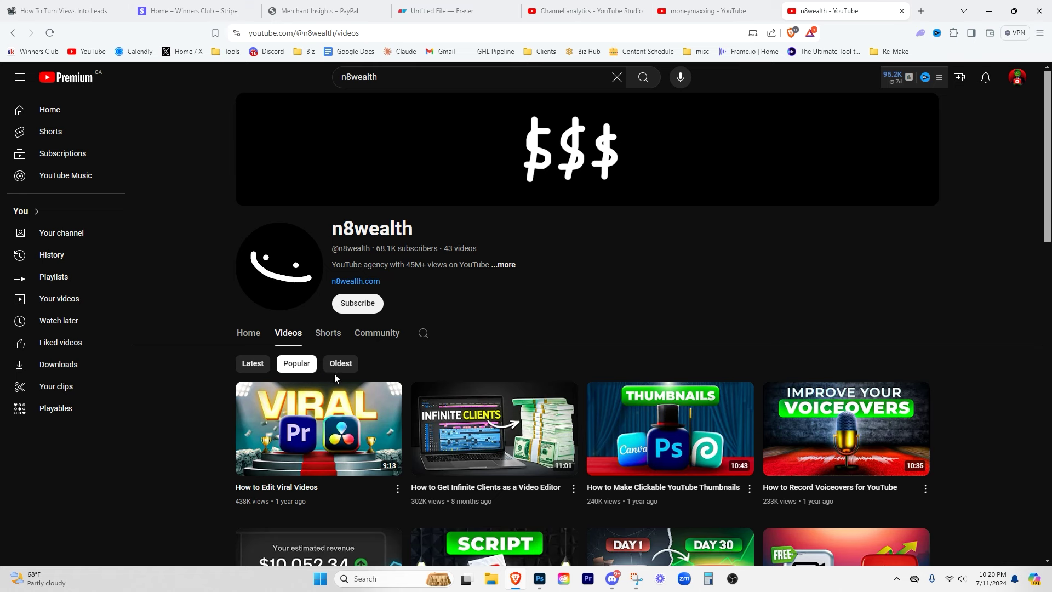
scroll(390, 366, "down", 3)
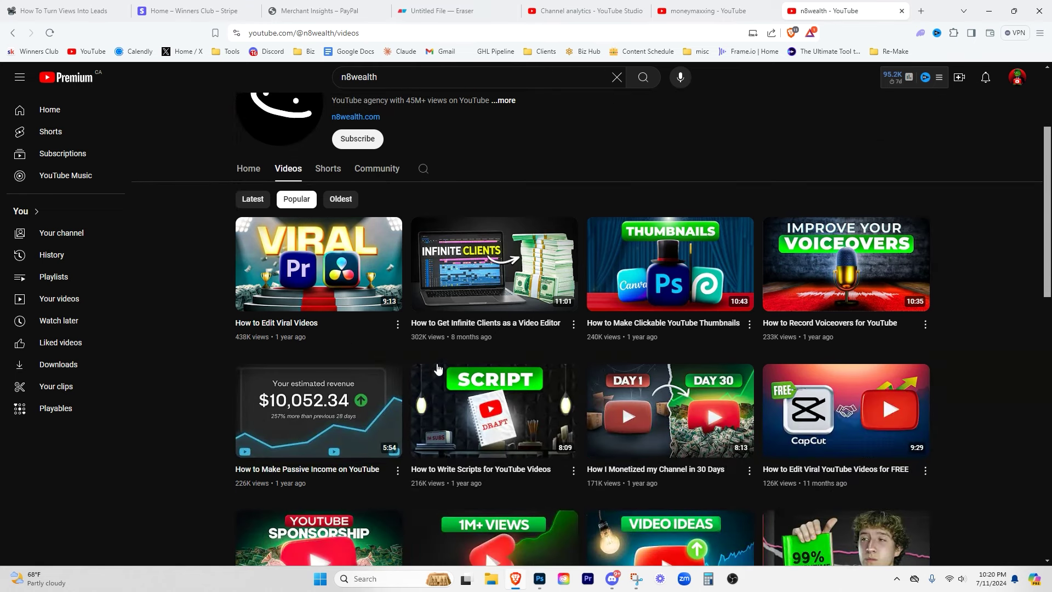
scroll(439, 369, "down", 2)
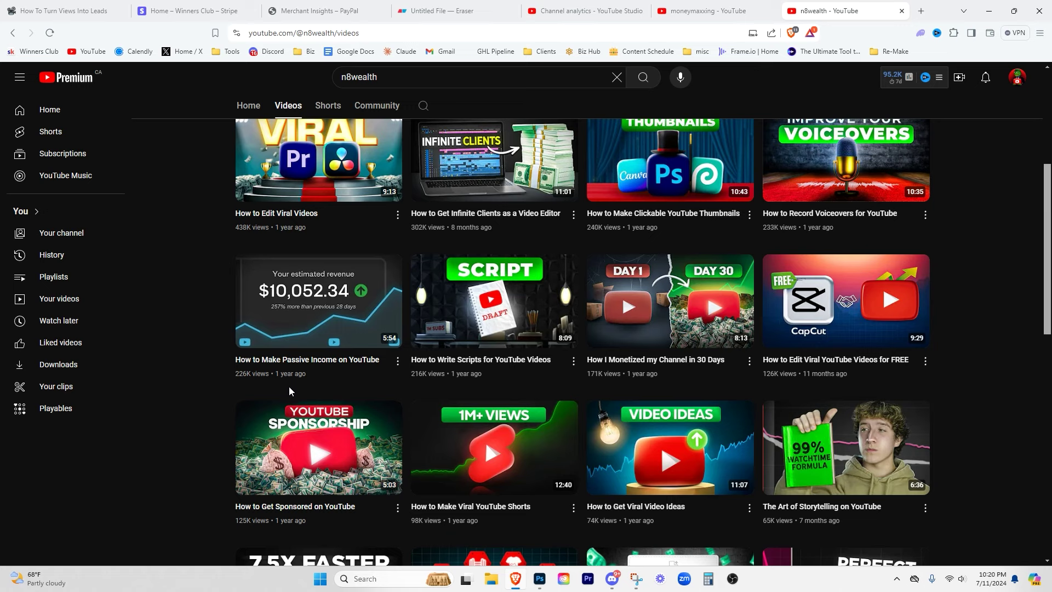
mouse_move(336, 416)
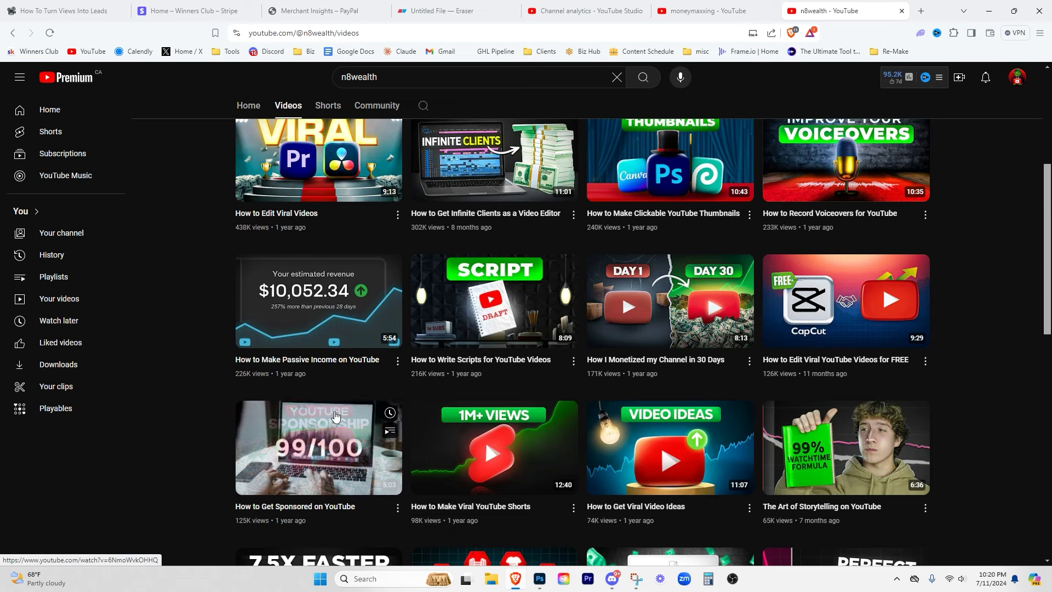
mouse_move(333, 355)
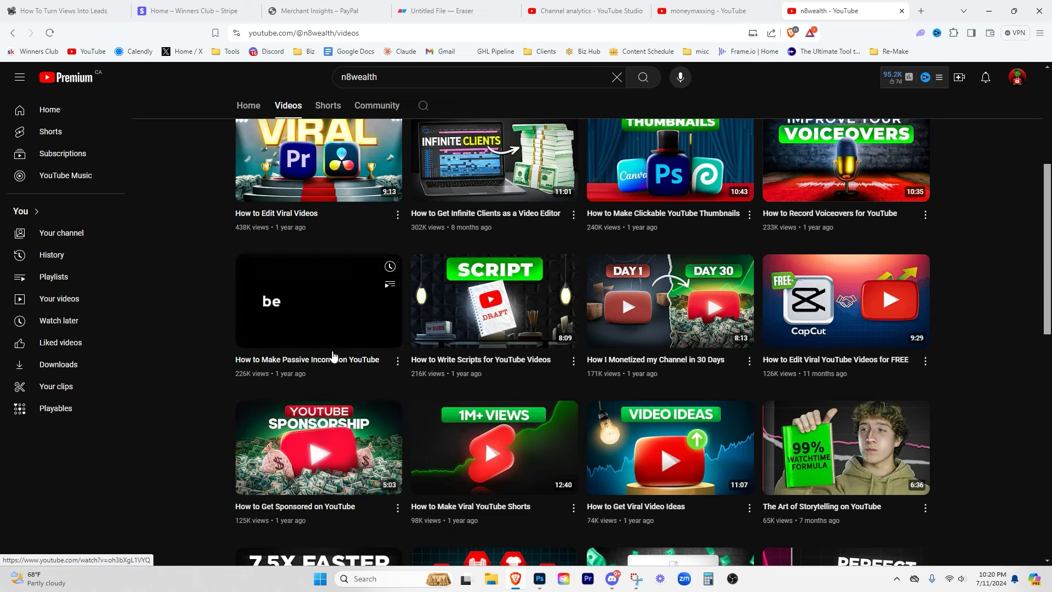
left_click(586, 6)
left_click(706, 11)
mouse_move(493, 380)
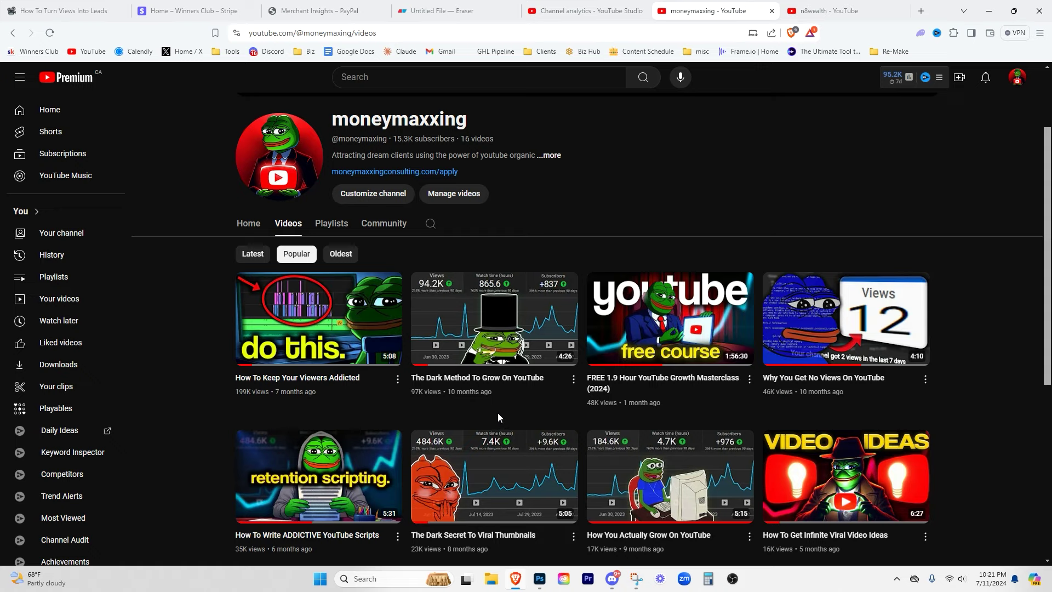
mouse_move(479, 398)
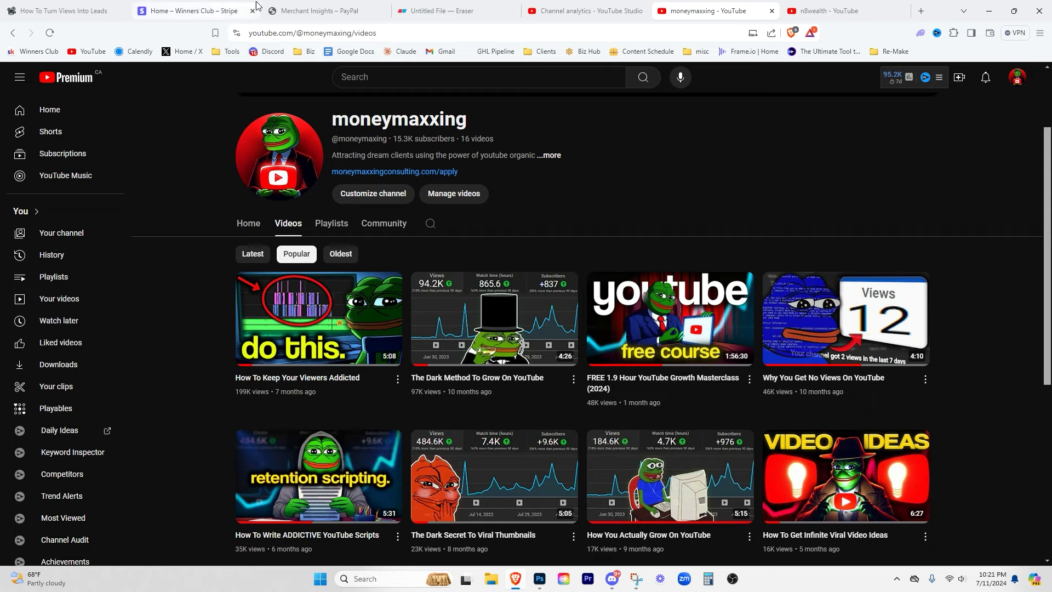
Step: Return to the How To Turn Views Into Leads notes and place the Discord idea bank window over them
left_click(87, 10)
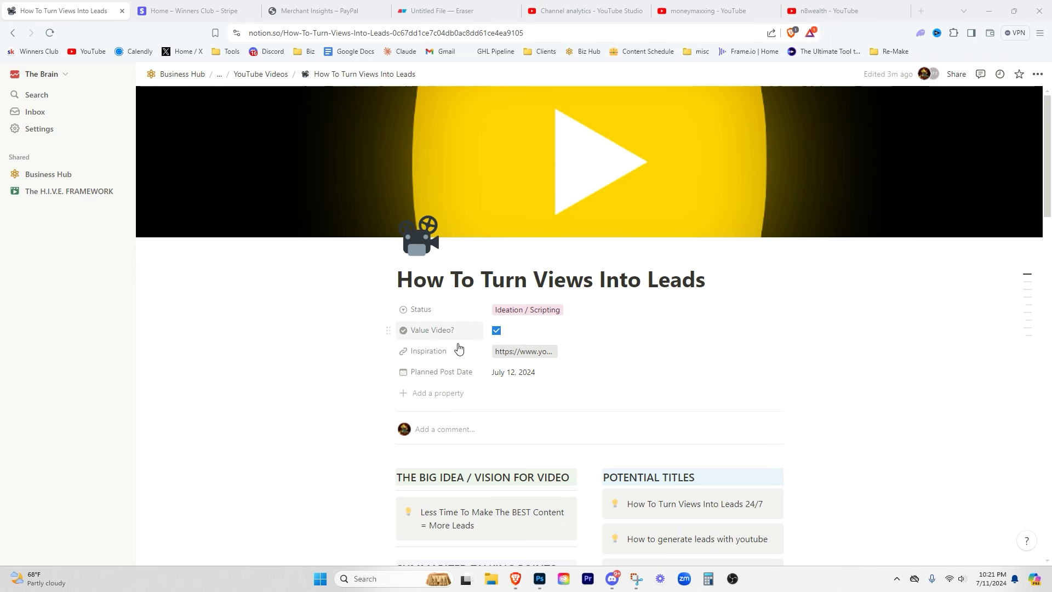
scroll(458, 347, "down", 5)
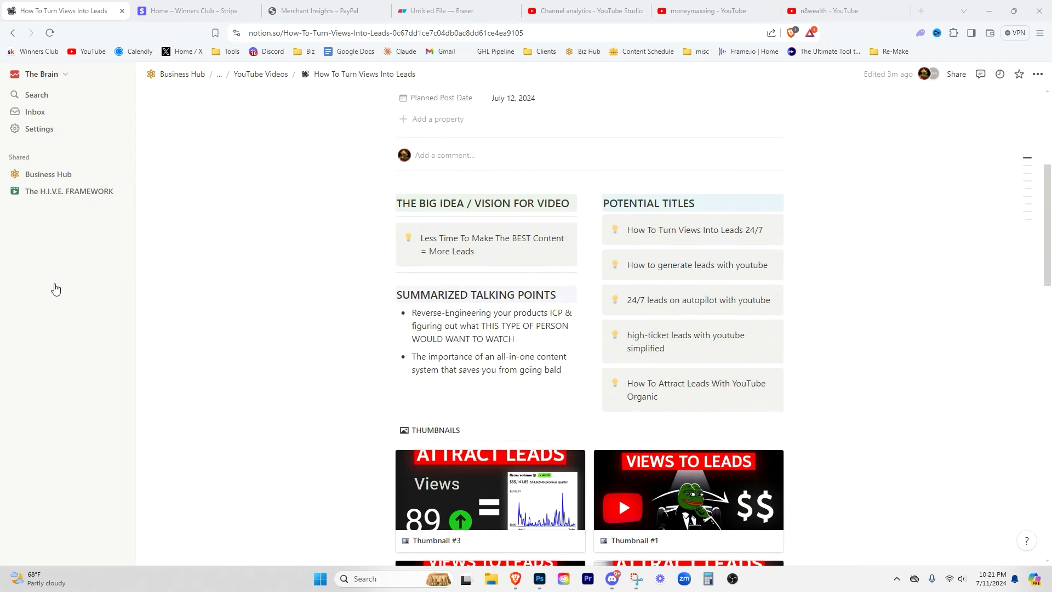
key("alt+Tab")
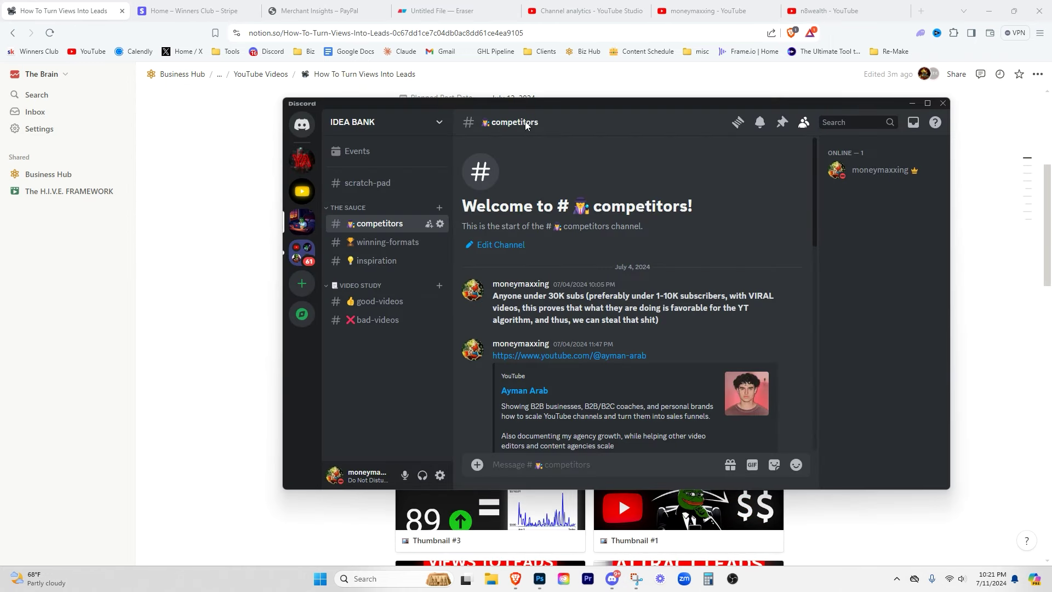
left_click_drag(527, 103, 431, 205)
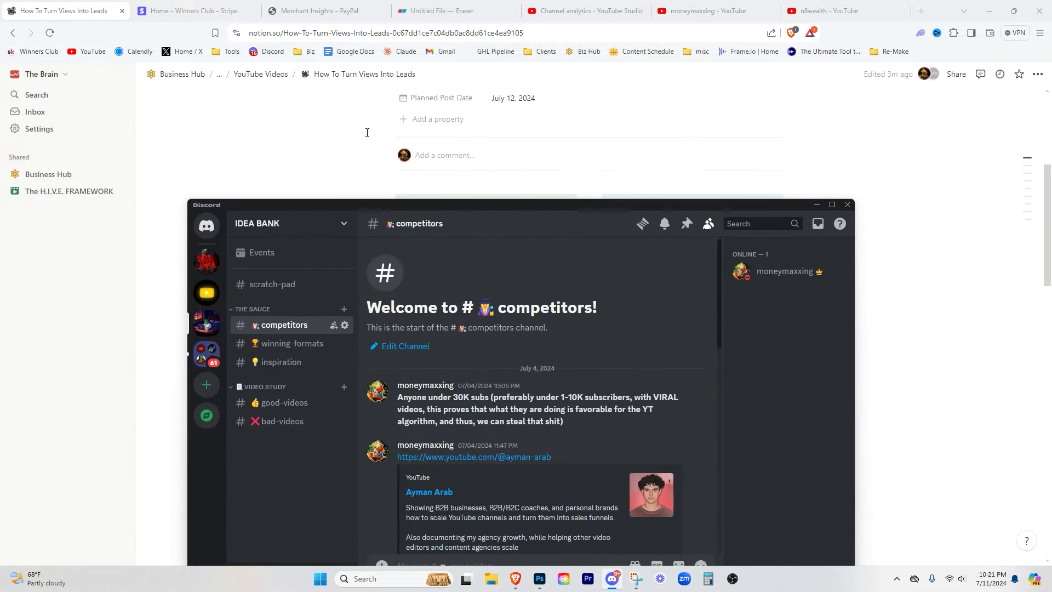
left_click_drag(307, 202, 304, 149)
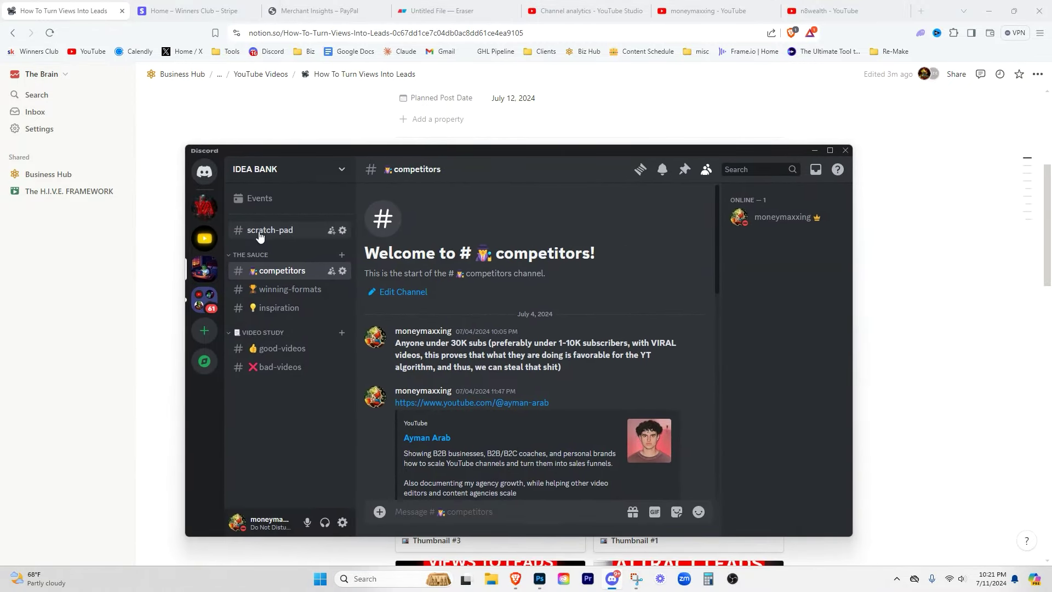
Step: Scroll the #competitors channel and open the competitor's linked YouTube channel
scroll(480, 326, "down", 3)
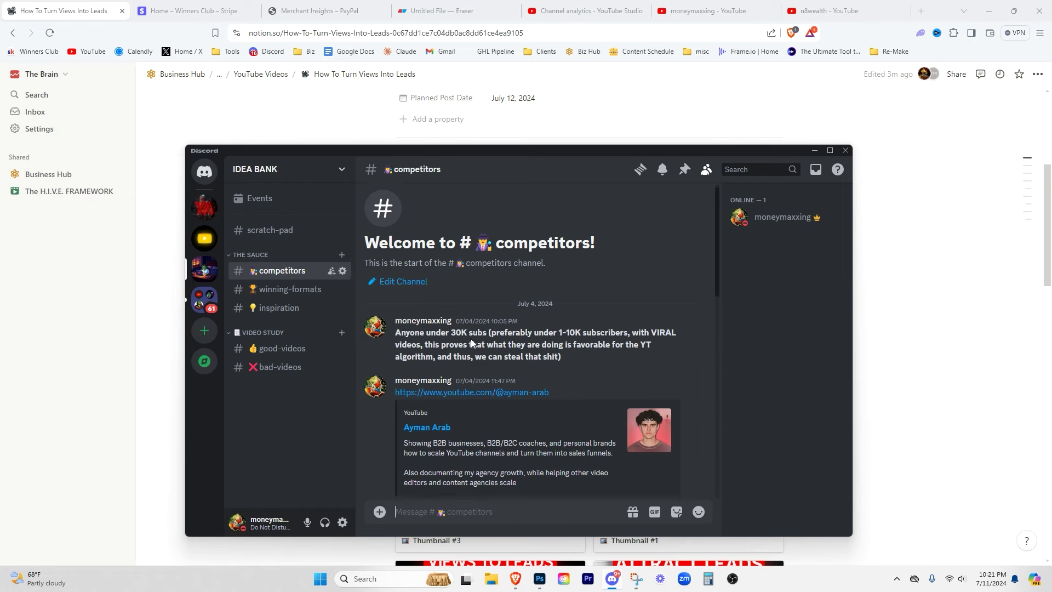
scroll(480, 326, "down", 2)
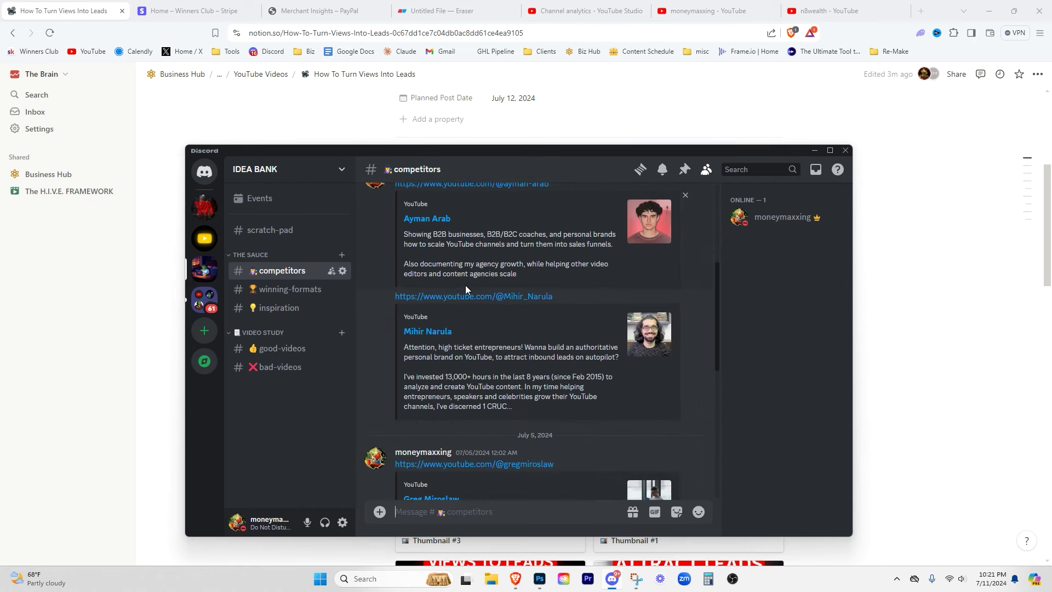
scroll(468, 290, "up", 2)
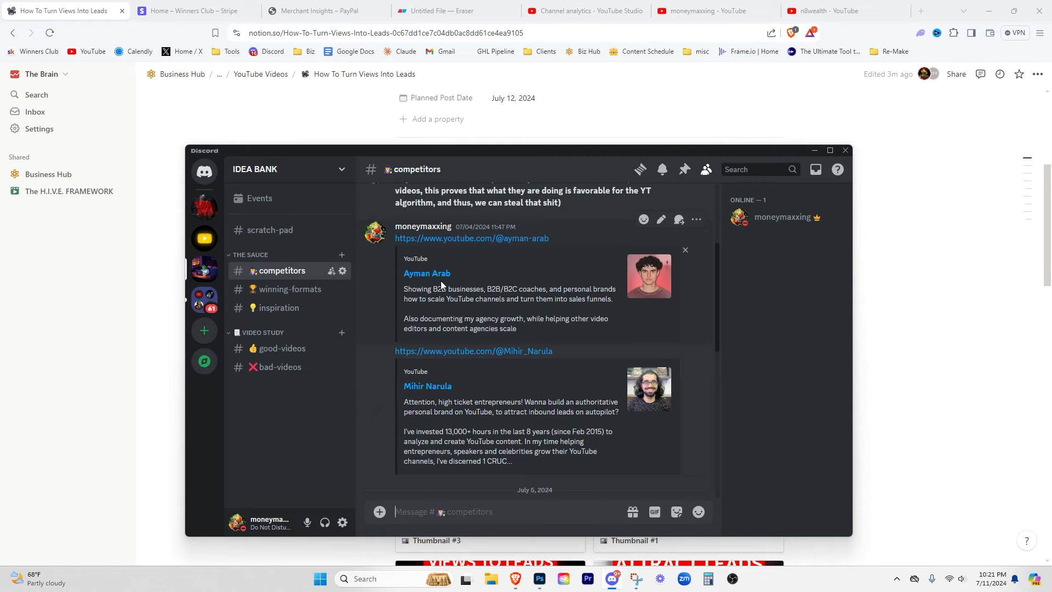
scroll(517, 374, "down", 1)
scroll(517, 374, "down", 3)
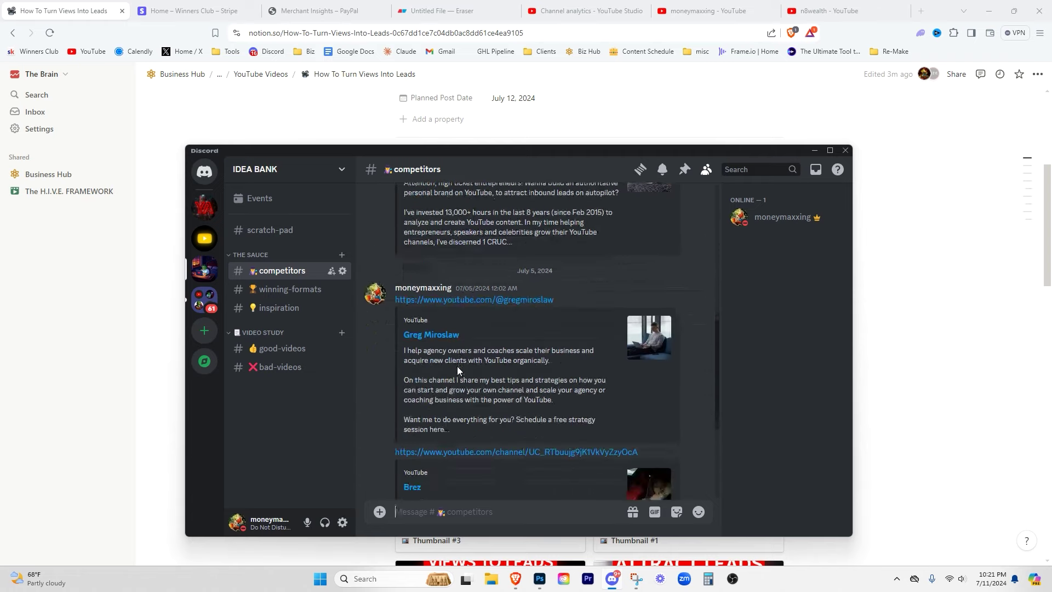
scroll(468, 334, "down", 2)
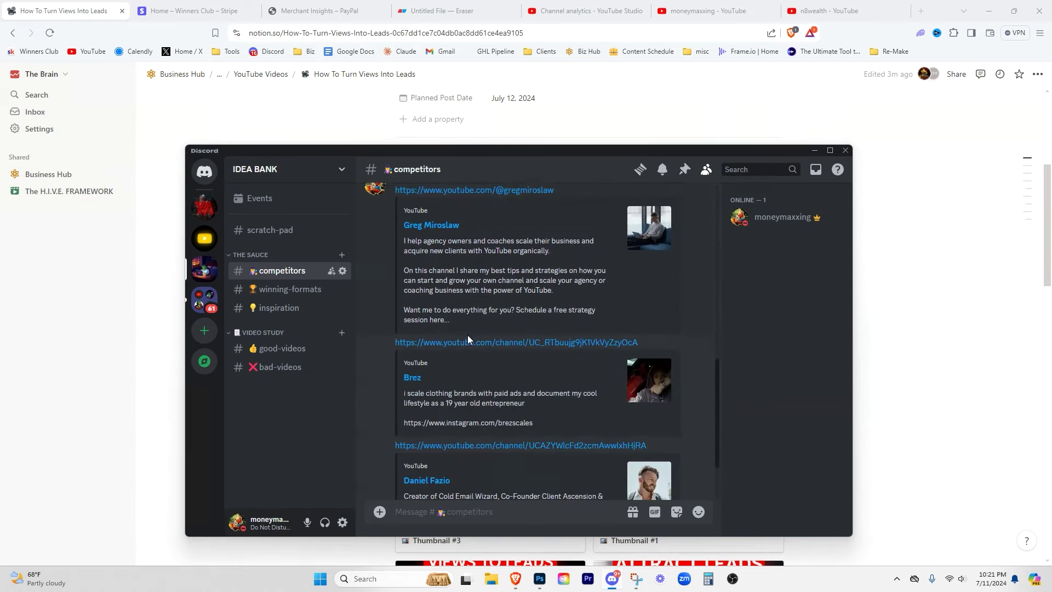
scroll(517, 298, "up", 1)
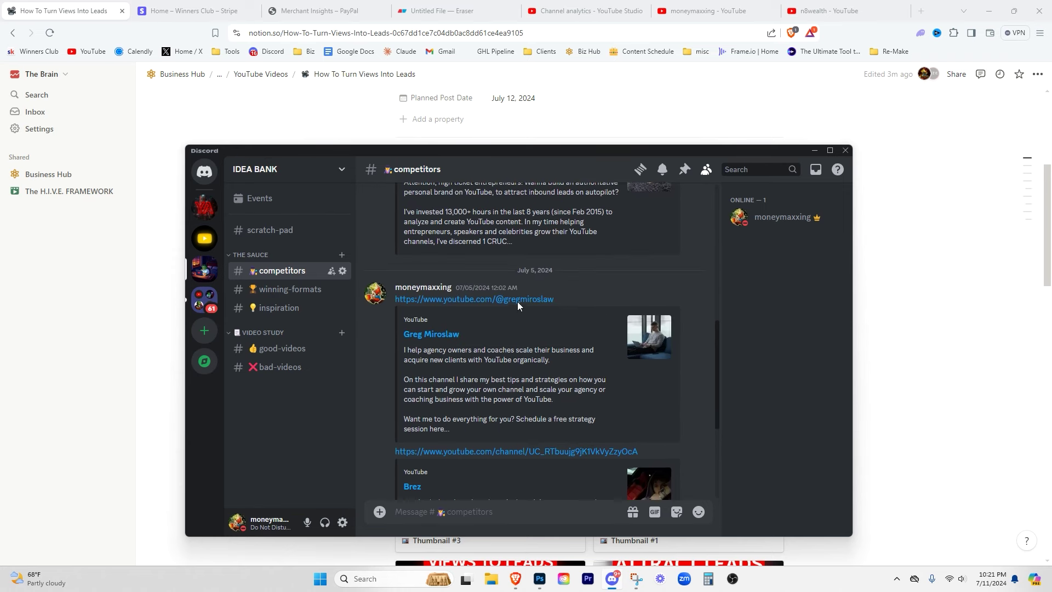
left_click(476, 302)
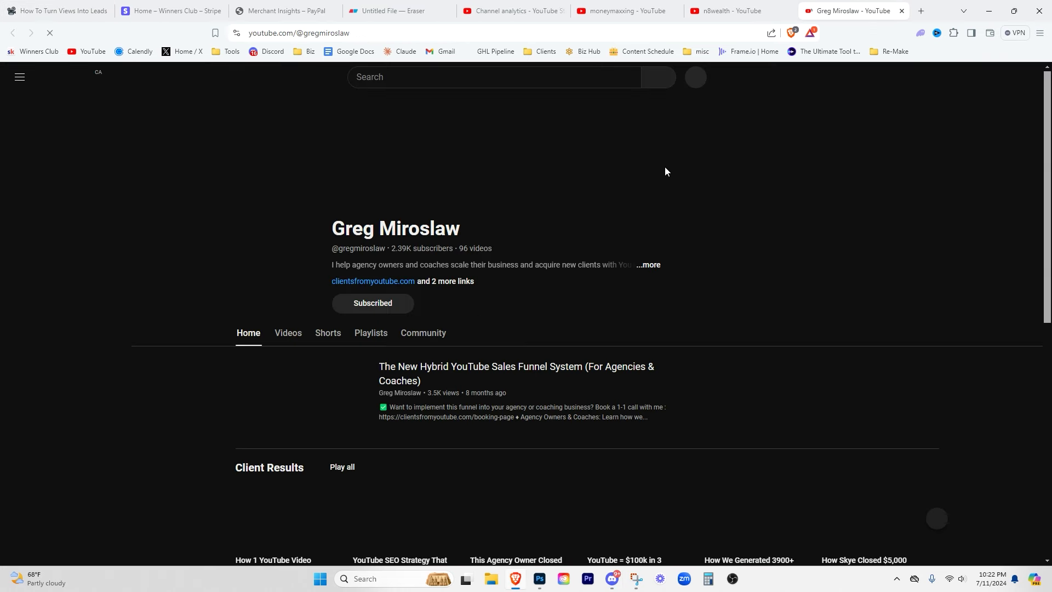
Step: Open the competitor's Videos tab and look over the newest uploads, led by Why You NEED a YouTube Channel in 2024
left_click(283, 334)
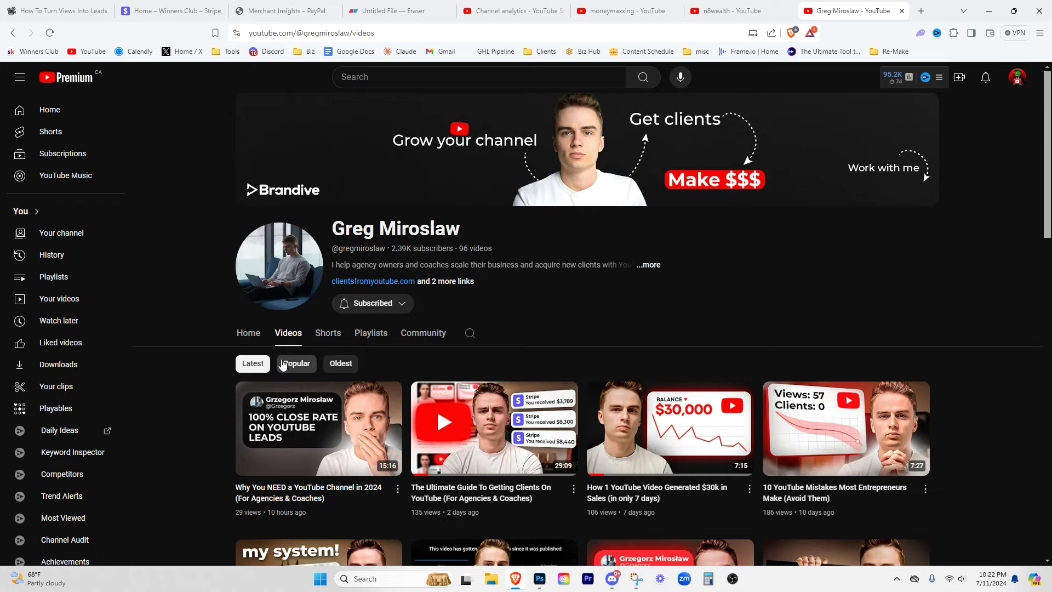
mouse_move(433, 391)
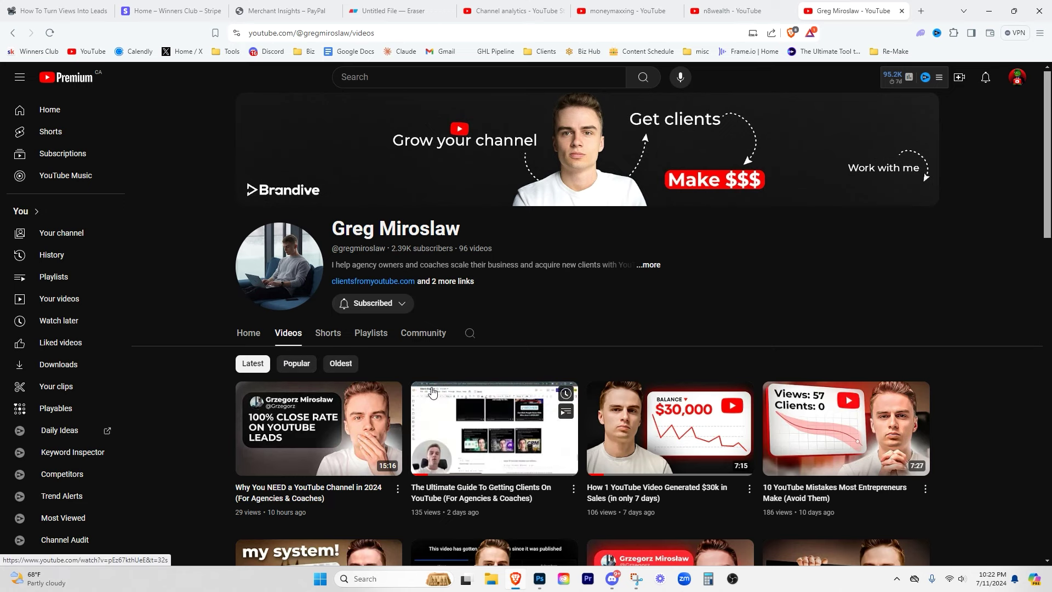
mouse_move(385, 391)
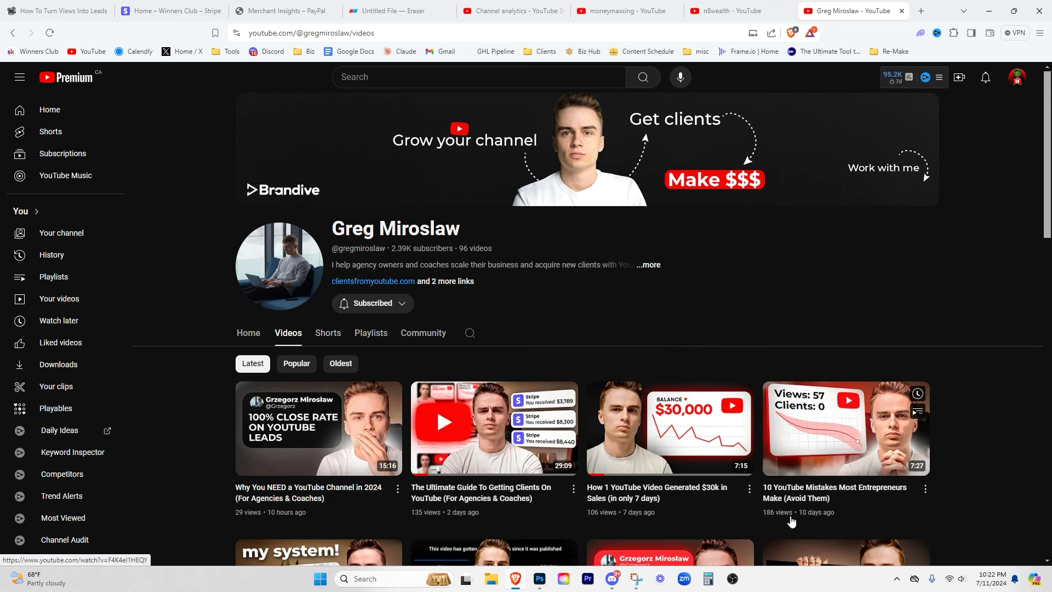
scroll(792, 521, "down", 2)
mouse_move(829, 481)
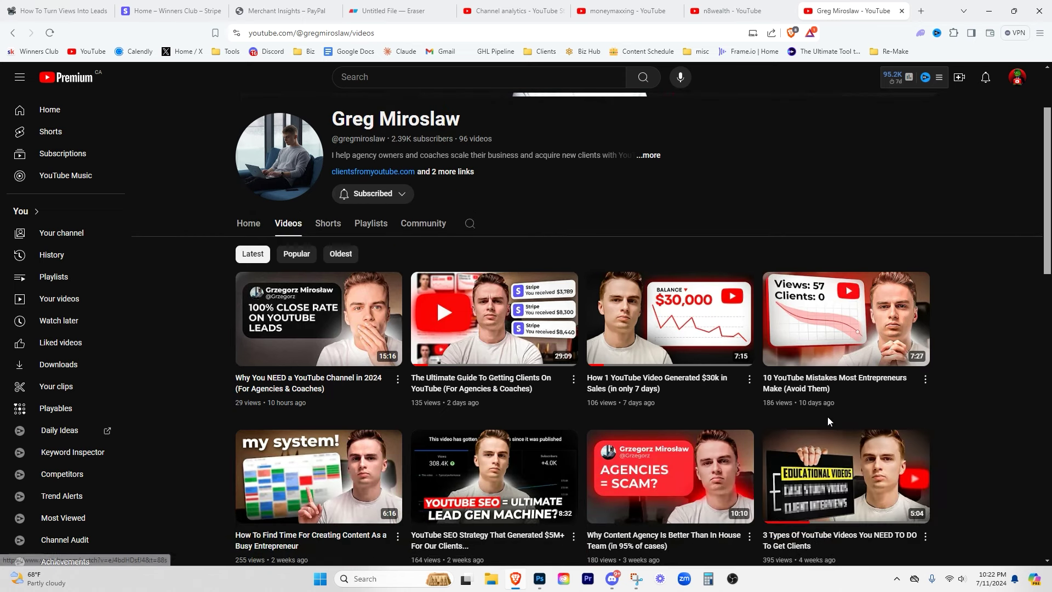
mouse_move(497, 336)
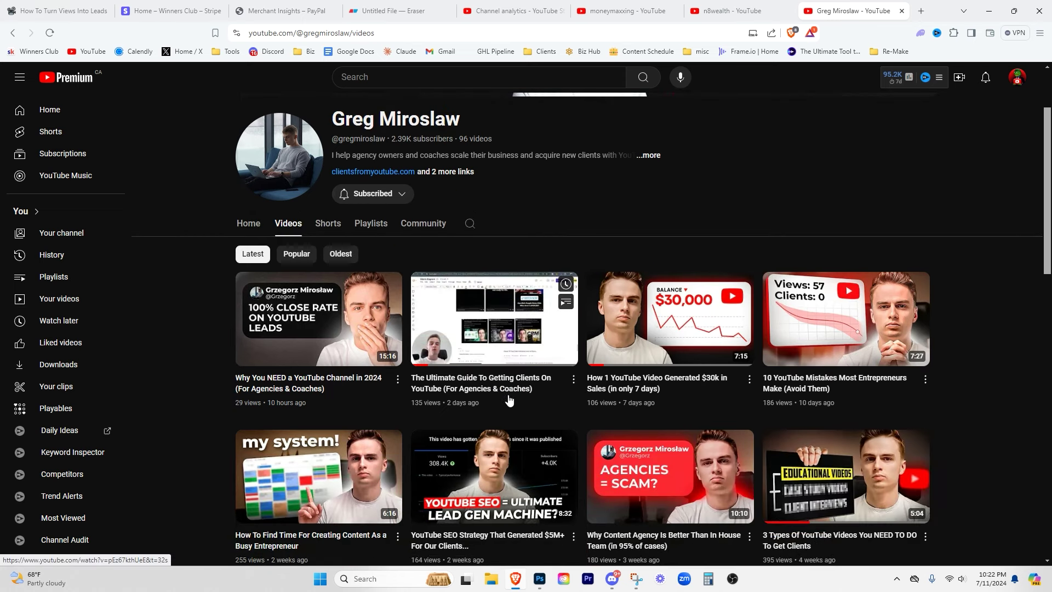
mouse_move(724, 406)
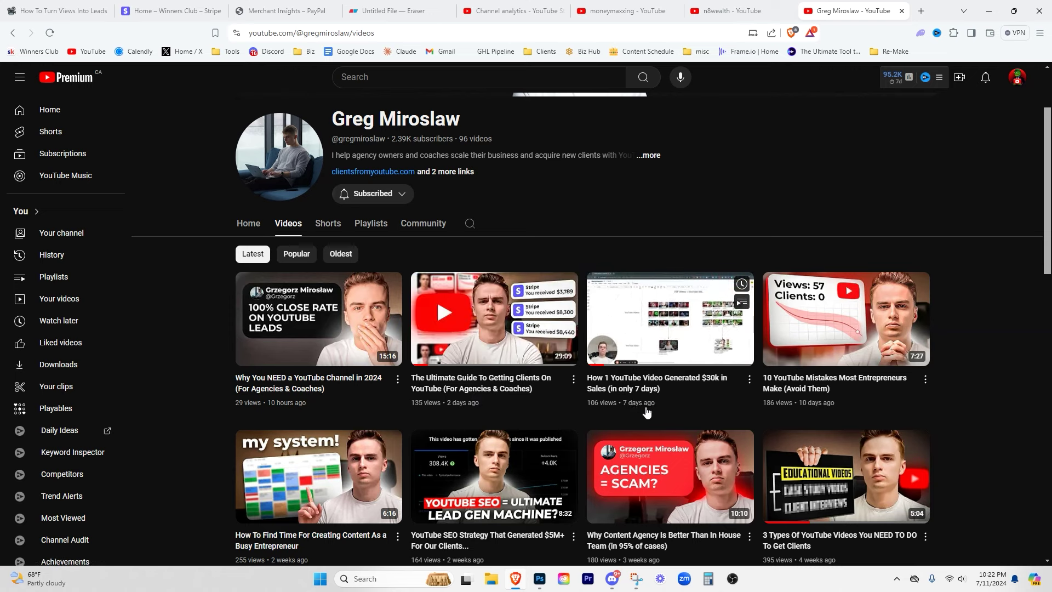
mouse_move(500, 392)
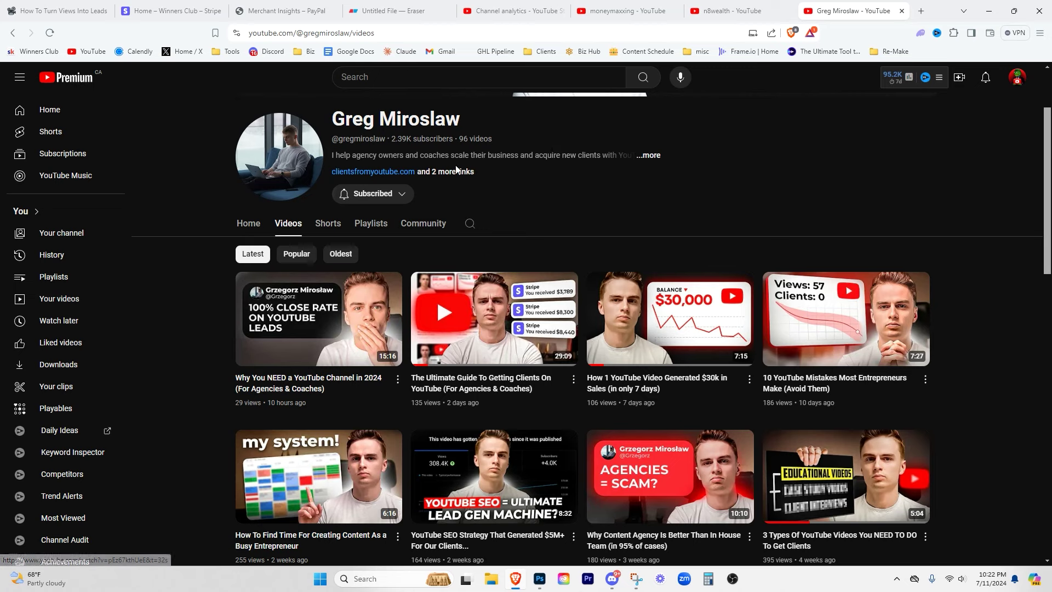
Step: Return to the How To Turn Views Into Leads script and highlight the Hook #2 line
left_click(96, 5)
scroll(471, 244, "down", 9)
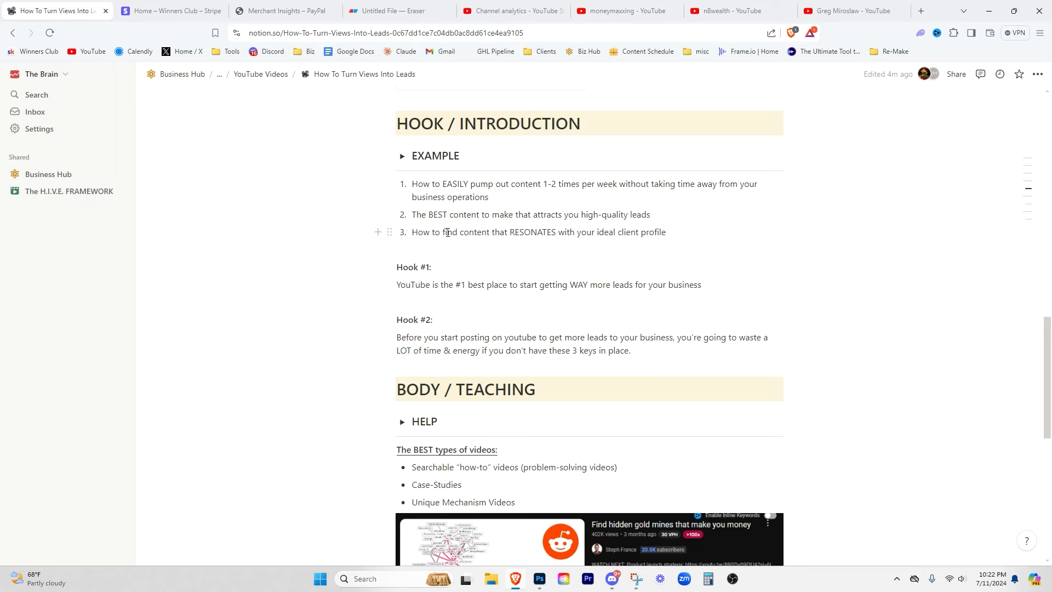
scroll(458, 247, "down", 2)
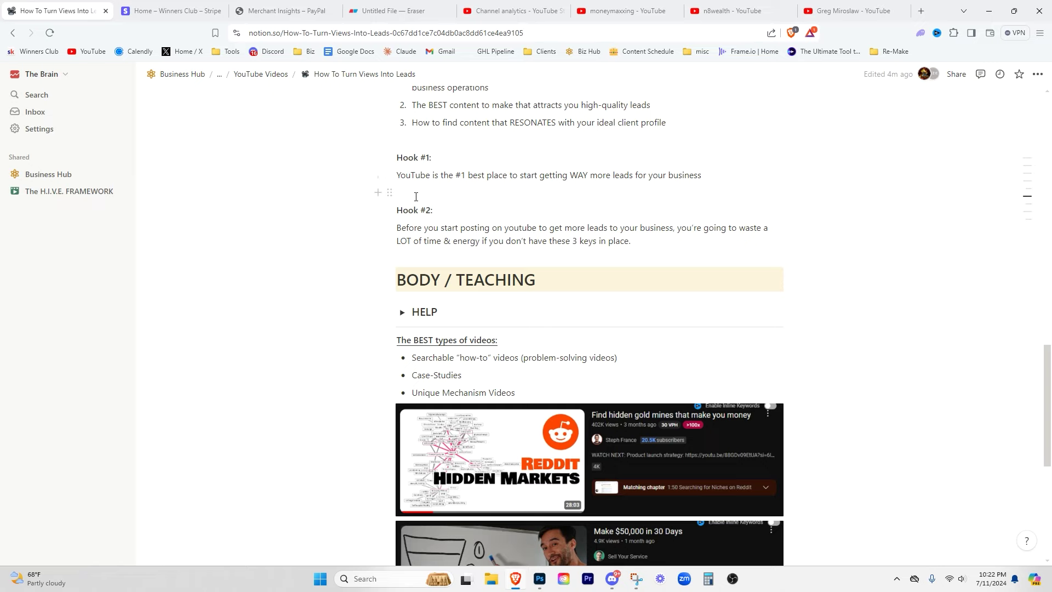
left_click_drag(434, 210, 321, 211)
left_click_drag(395, 228, 419, 210)
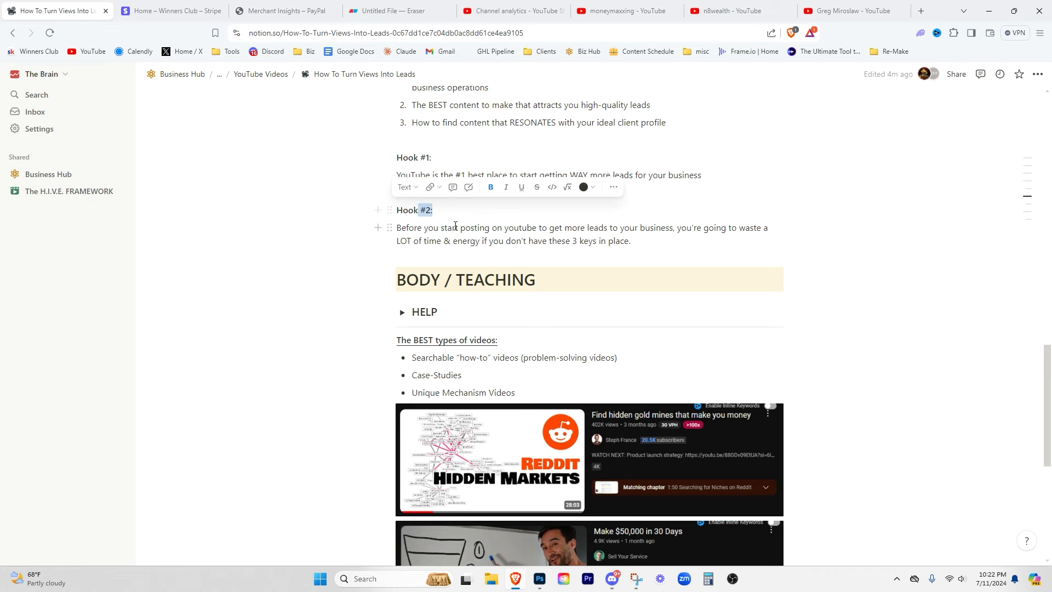
scroll(460, 235, "down", 5)
scroll(477, 246, "up", 3)
Step: Highlight the best video types list: how-to videos, case studies, unique mechanism videos
left_click(481, 256)
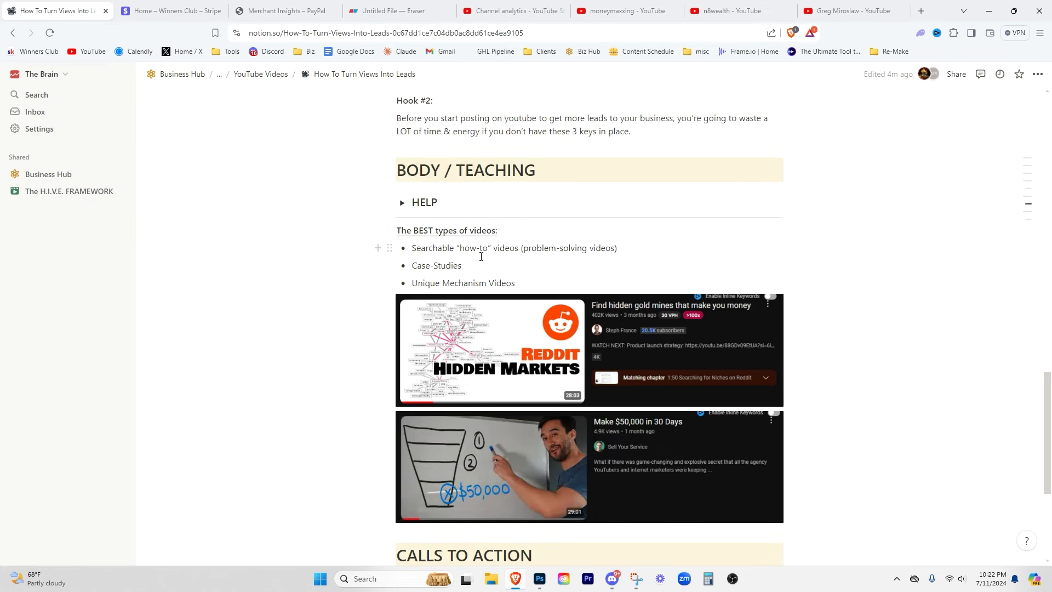
left_click_drag(541, 282, 395, 230)
scroll(462, 244, "up", 5)
scroll(462, 244, "down", 5)
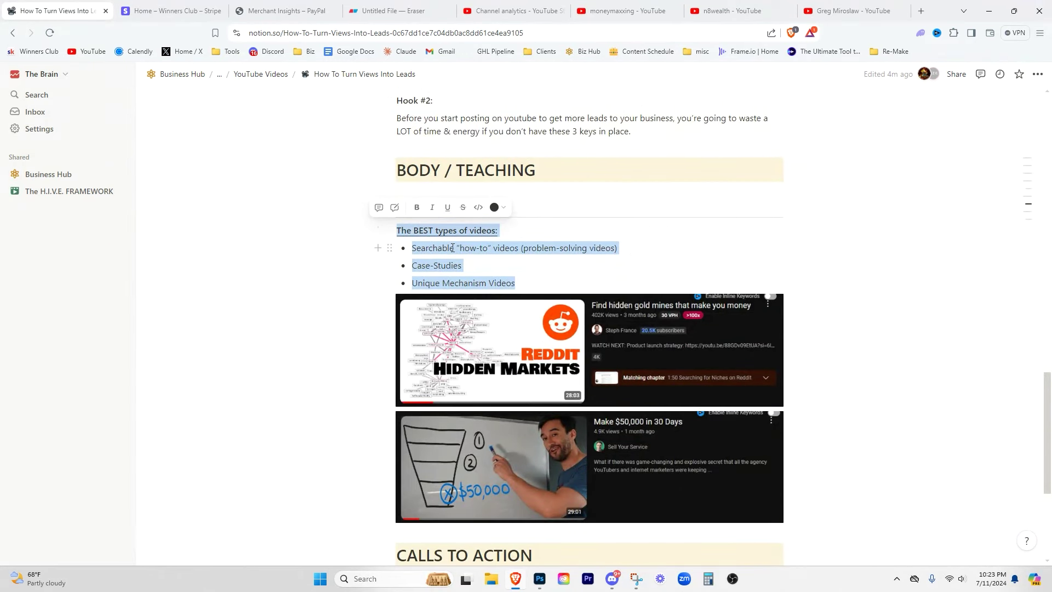
left_click(455, 249)
left_click(512, 275, "shift")
left_click(513, 276)
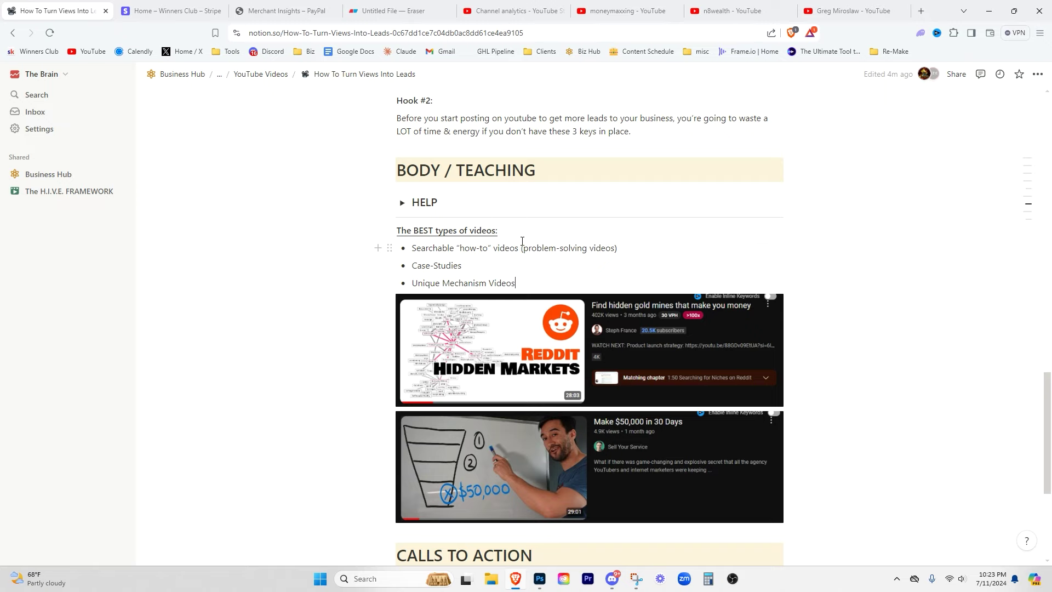
Step: Flip between the open YouTube channel tabs, the moneymaxxing videos and the home feed
left_click(853, 10)
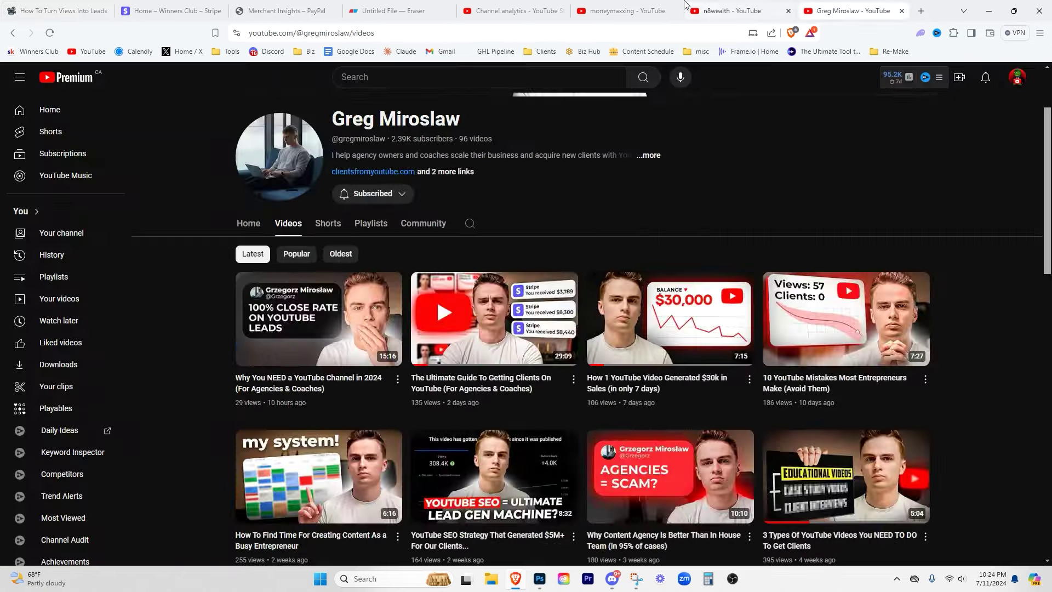
left_click(625, 10)
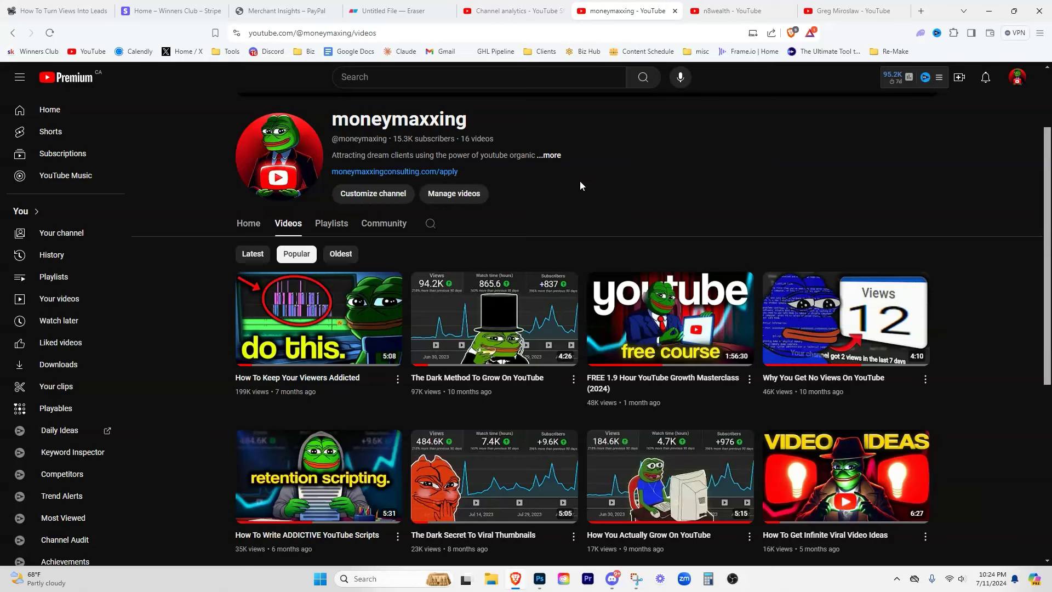
mouse_move(634, 402)
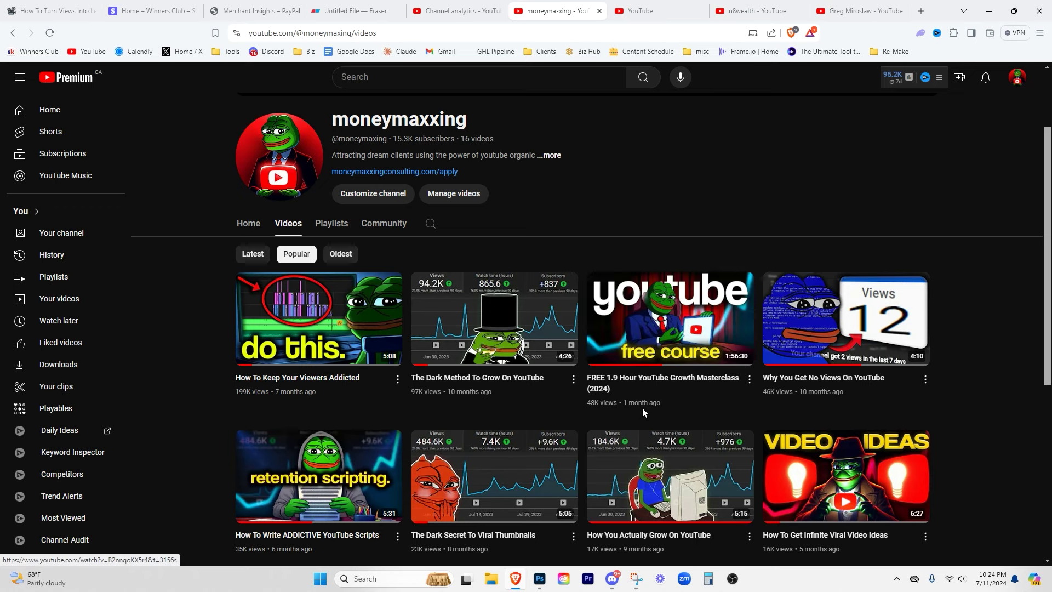
left_click(647, 11)
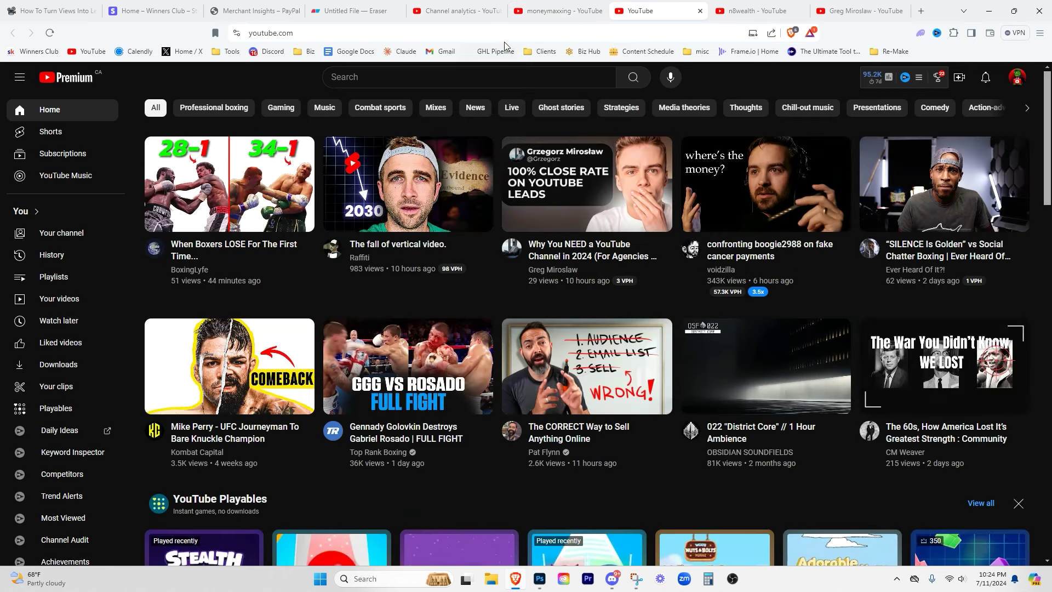
key("ctrl+shift+Tab")
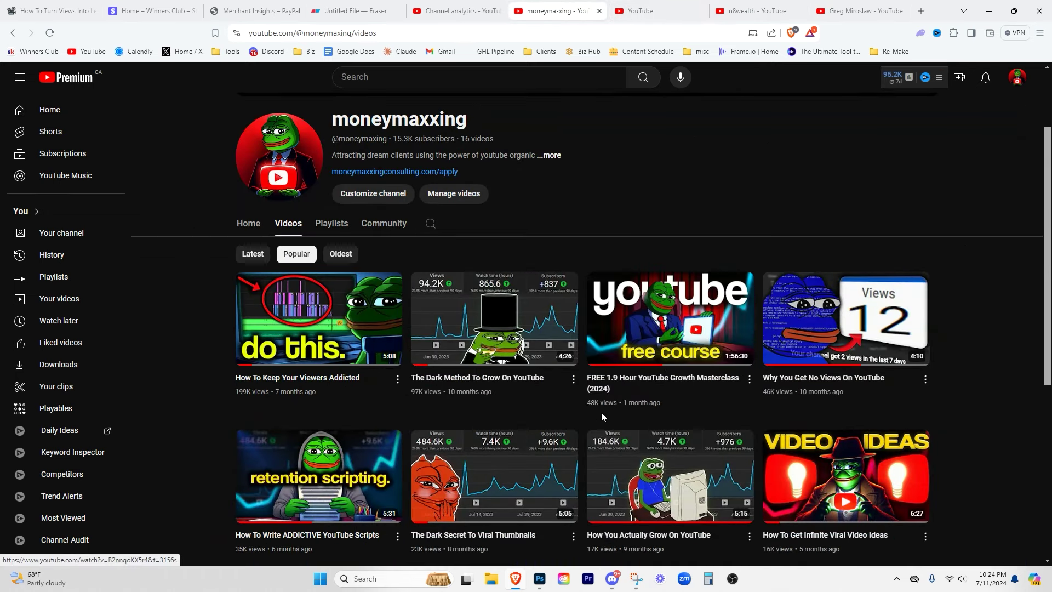
key("ctrl+Tab")
Step: Search 'tom stoic' and sort Tomstoic's videos by Popular, comparing with moneymaxxing's videos
left_click(432, 78)
type("tom ")
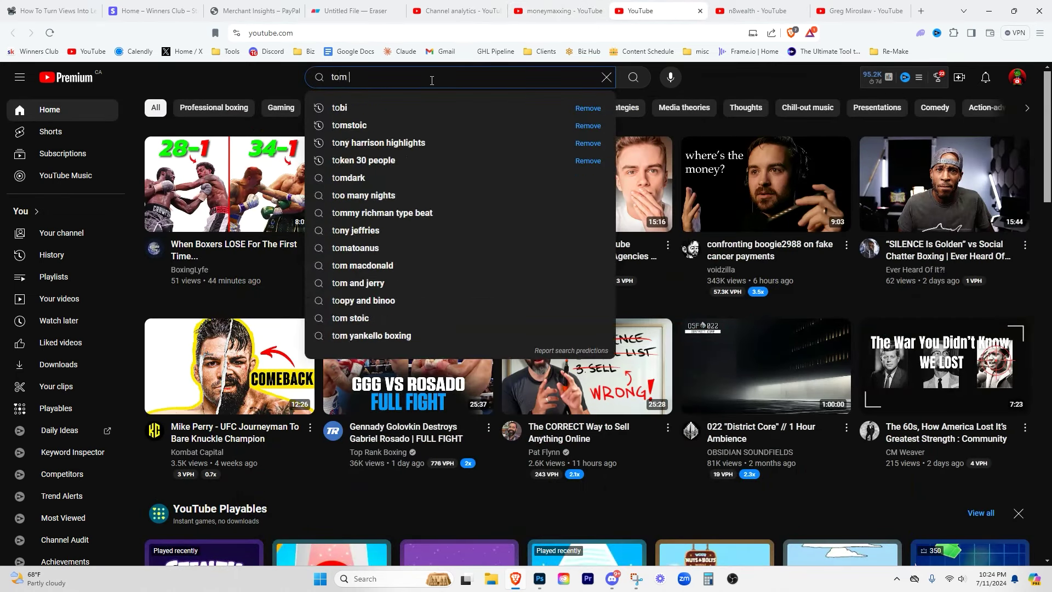
type("stoic")
key("Return")
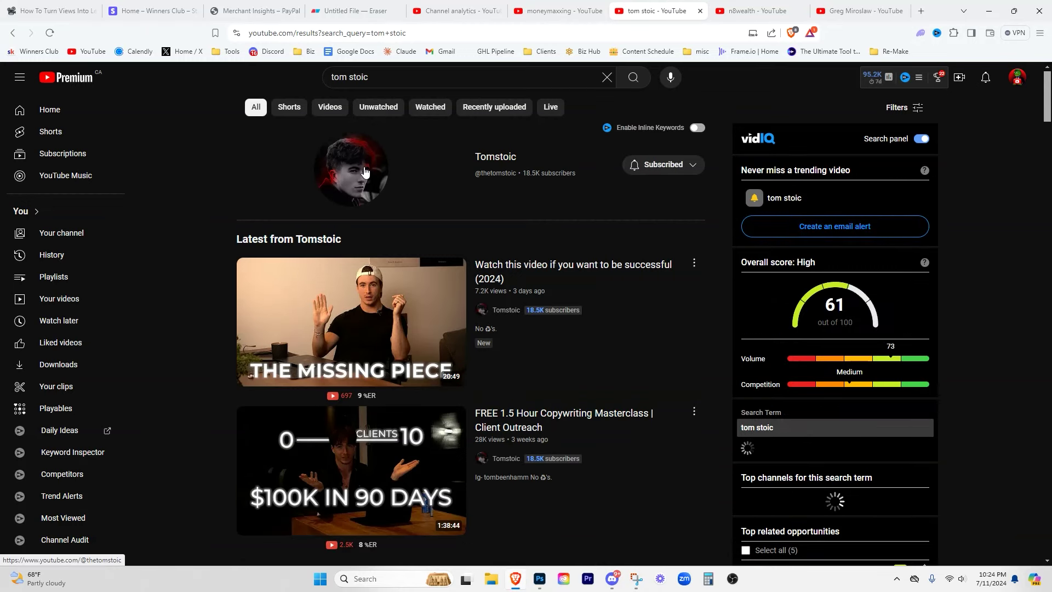
left_click(366, 172)
left_click(301, 321)
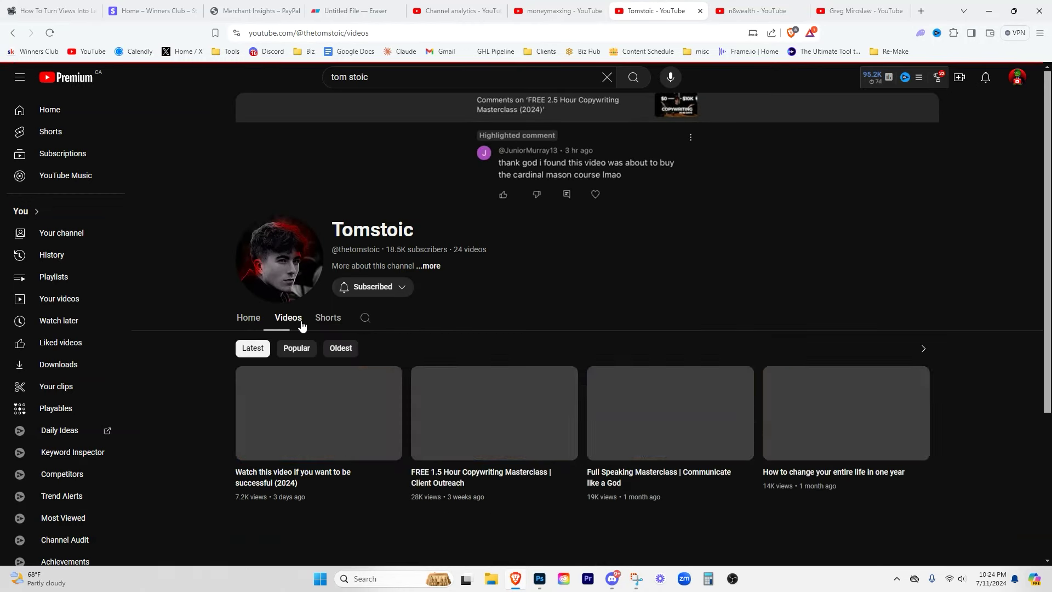
left_click(299, 348)
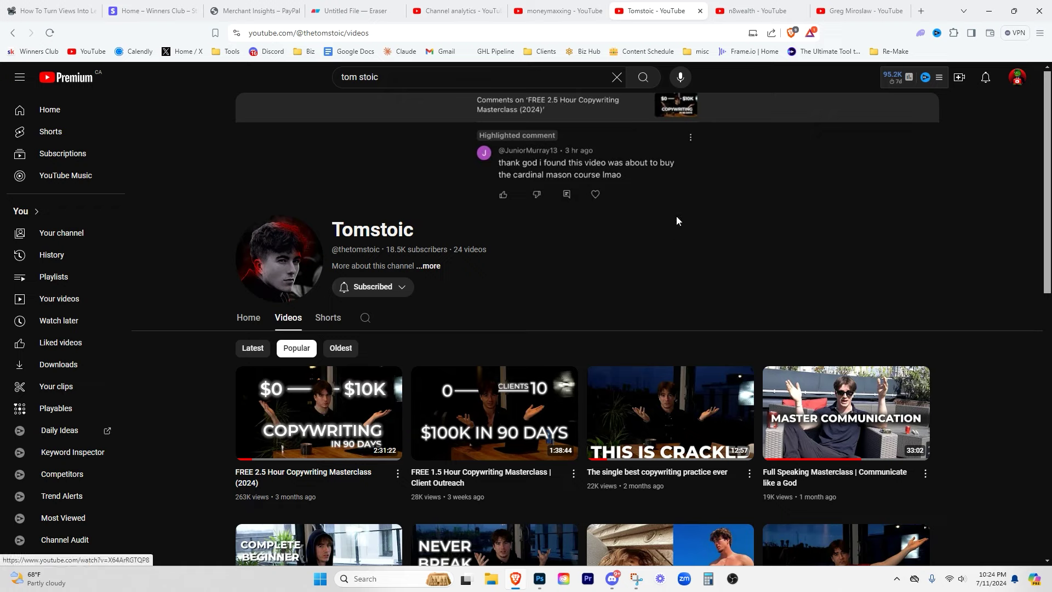
left_click(555, 11)
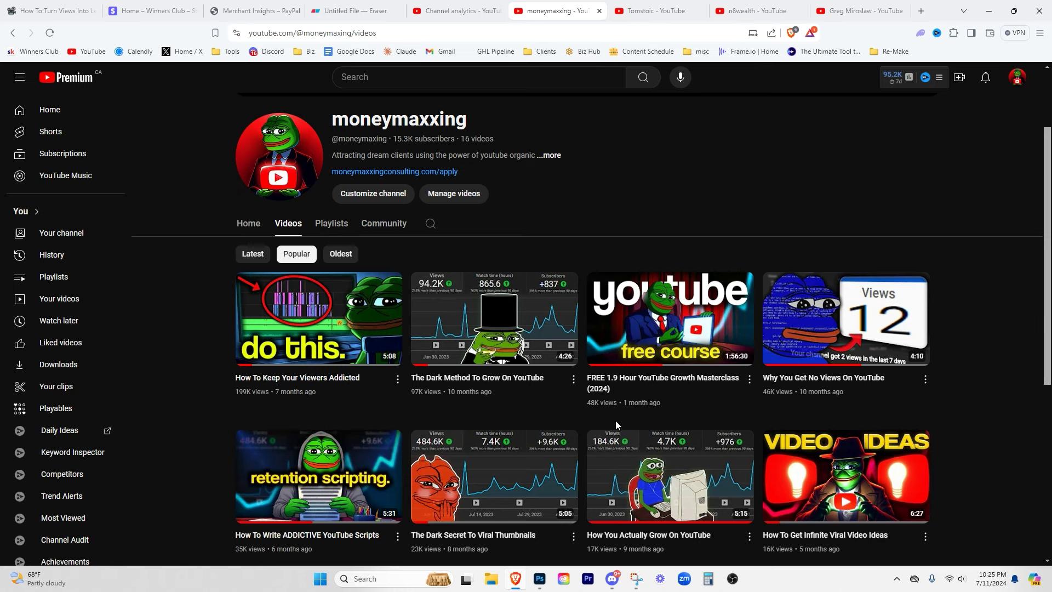
left_click(641, 11)
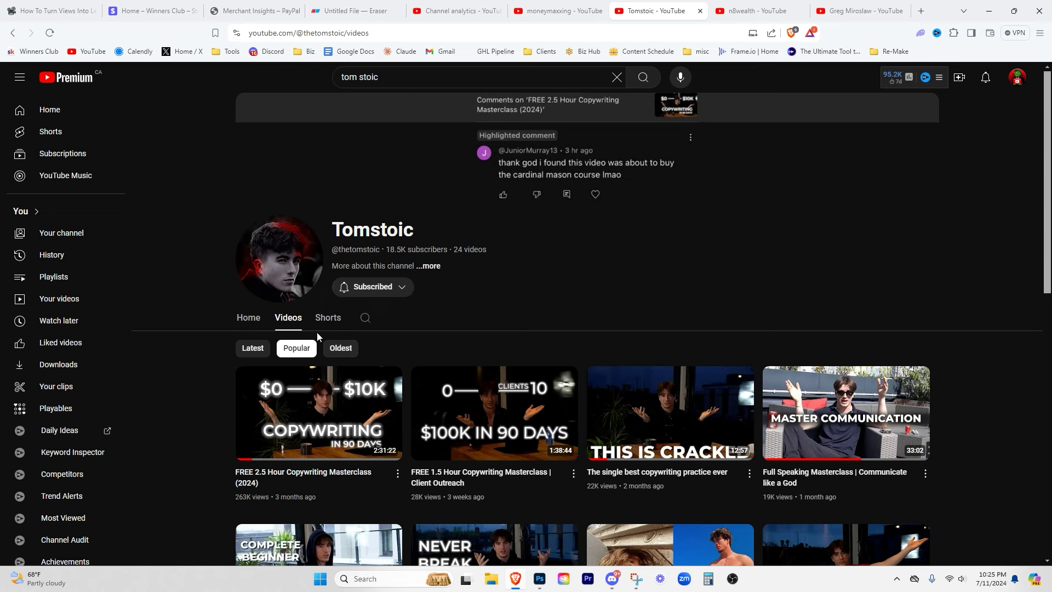
Step: Open YouTube Studio for the moneymaxxing channel and go to its uploaded videos list
key("ctrl+1")
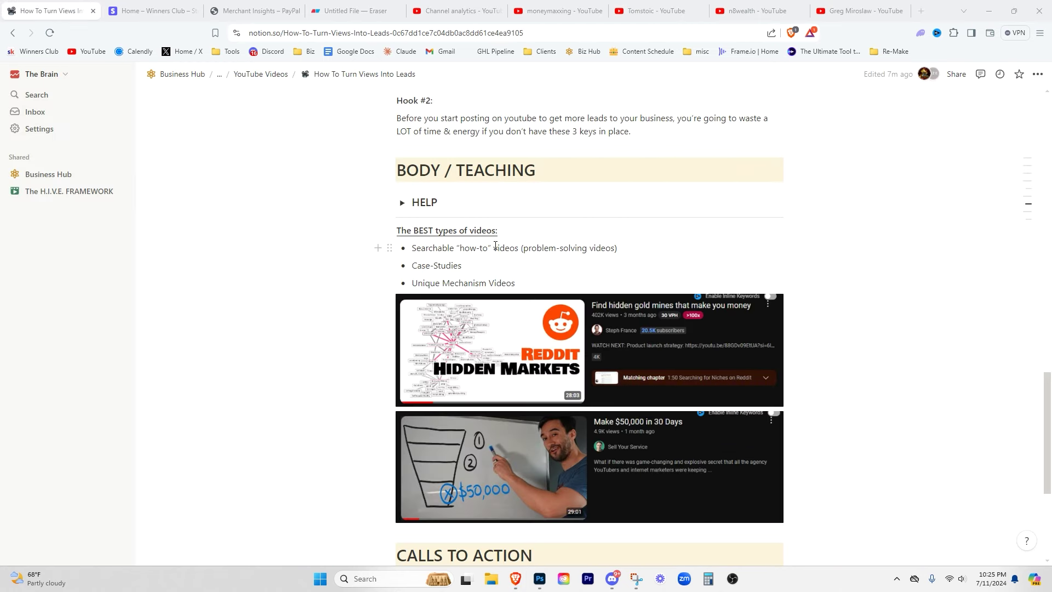
key("ctrl+6")
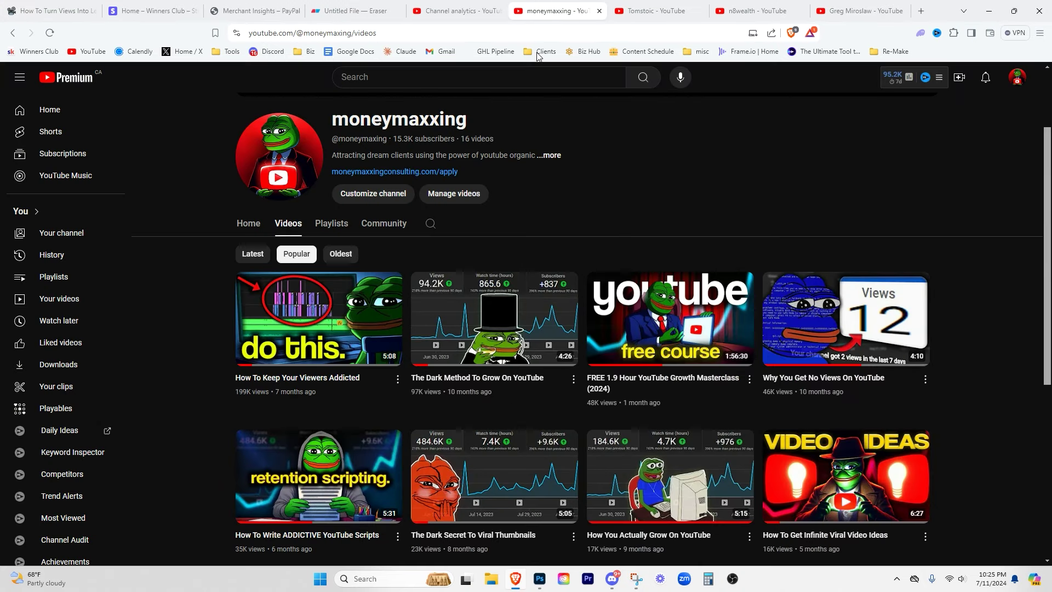
left_click(492, 146)
key("ctrl+5")
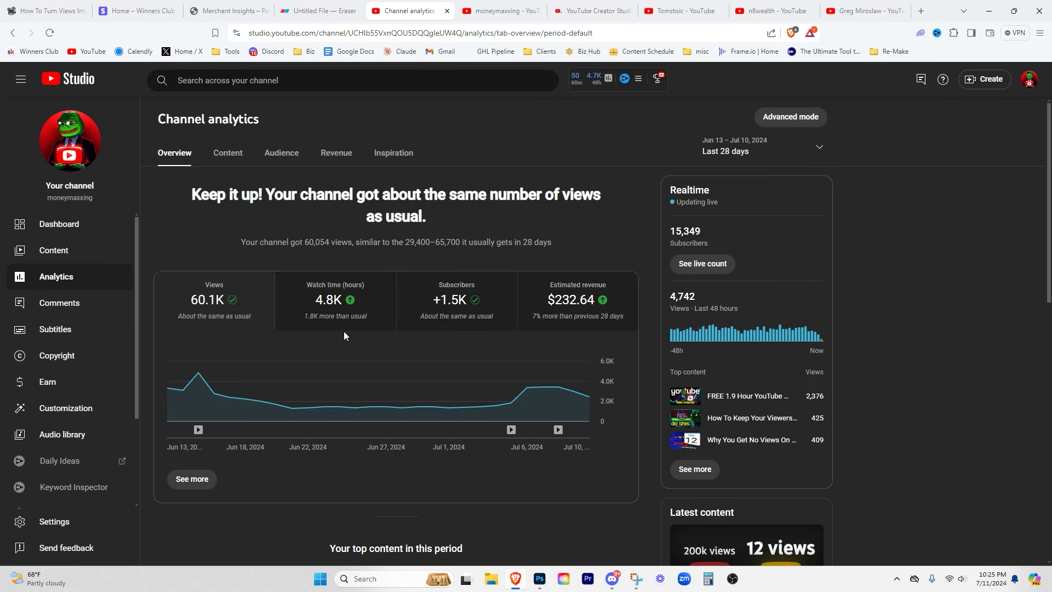
left_click(97, 262)
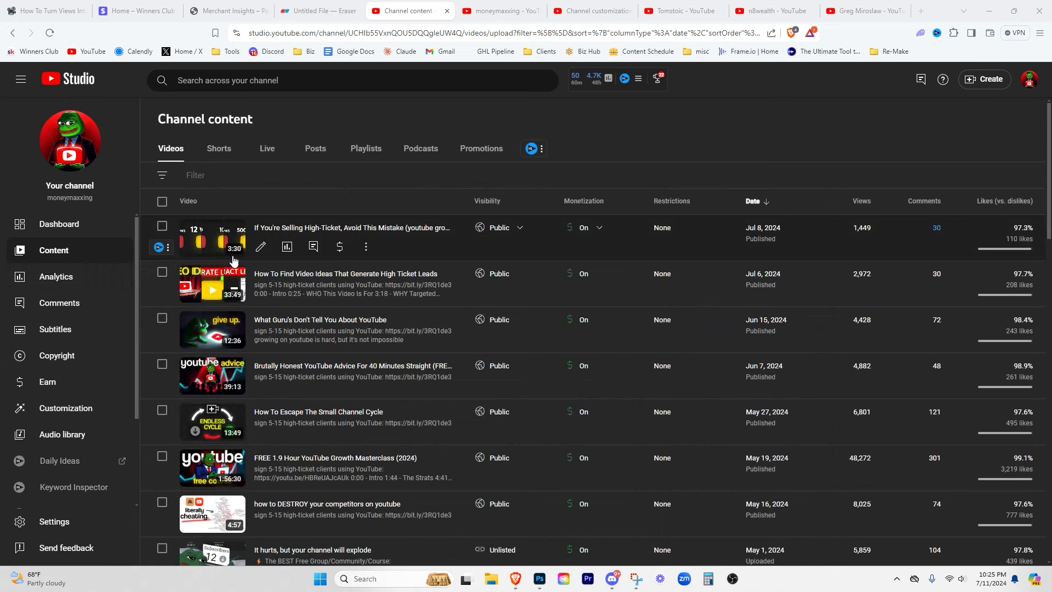
Step: Open the growth masterclass video's analytics and view realtime for 60 minutes, then 48 hours
scroll(285, 355, "down", 2)
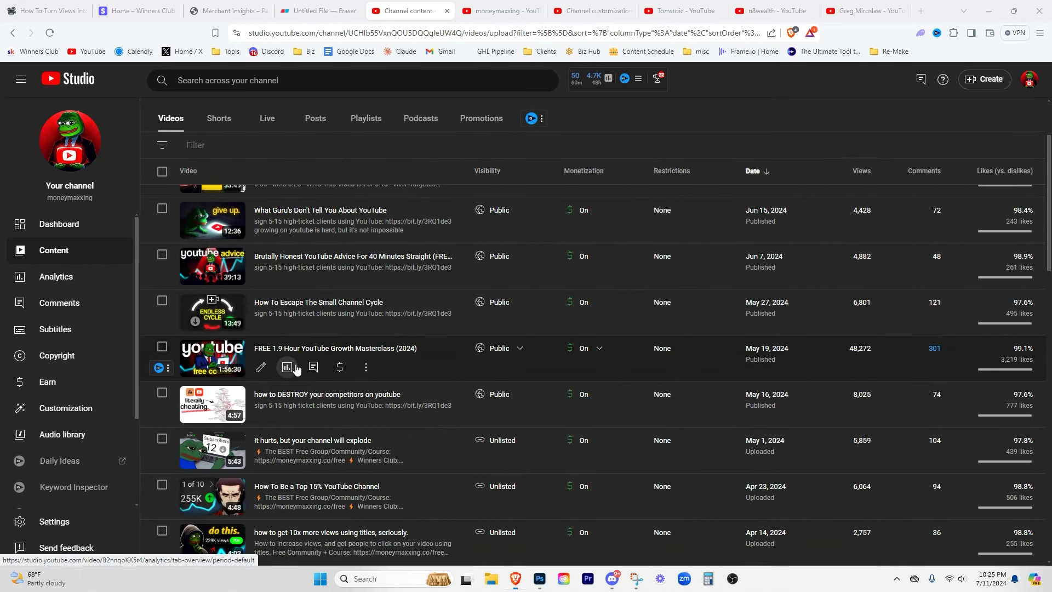
left_click(289, 370)
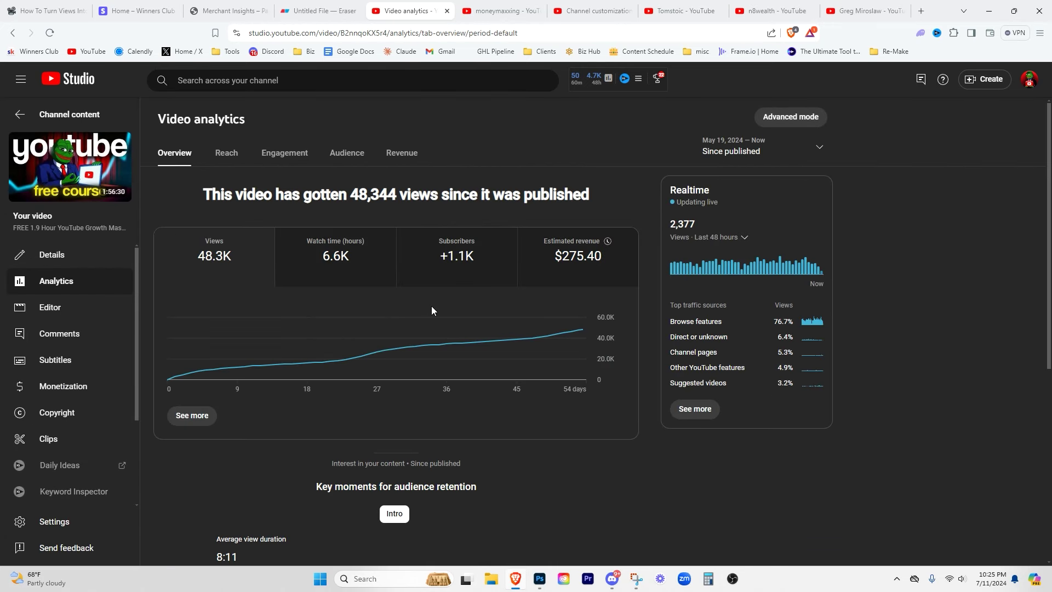
left_click(689, 238)
left_click(692, 264)
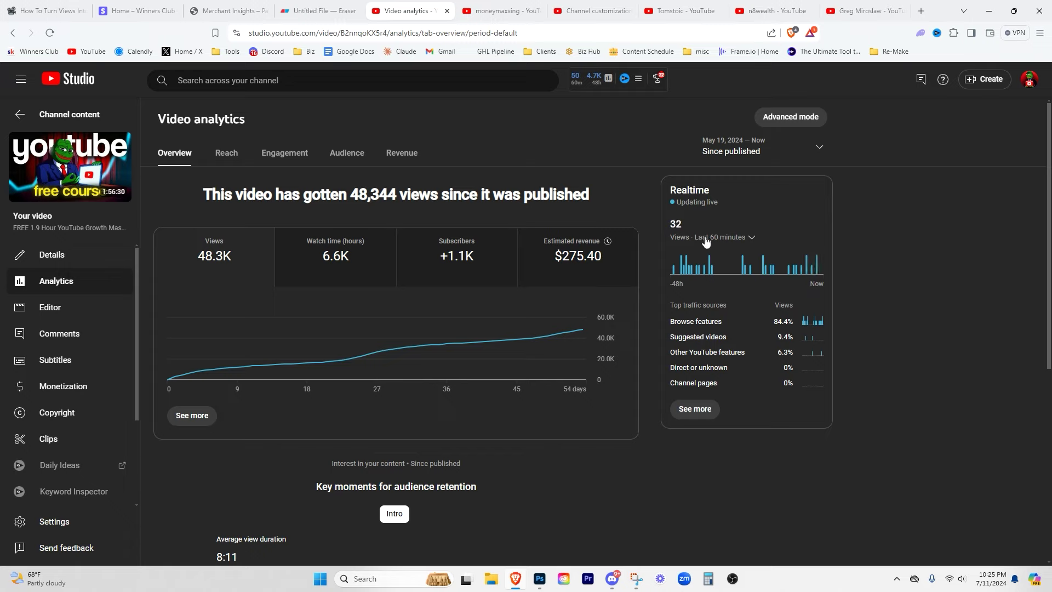
left_click(706, 241)
left_click(711, 238)
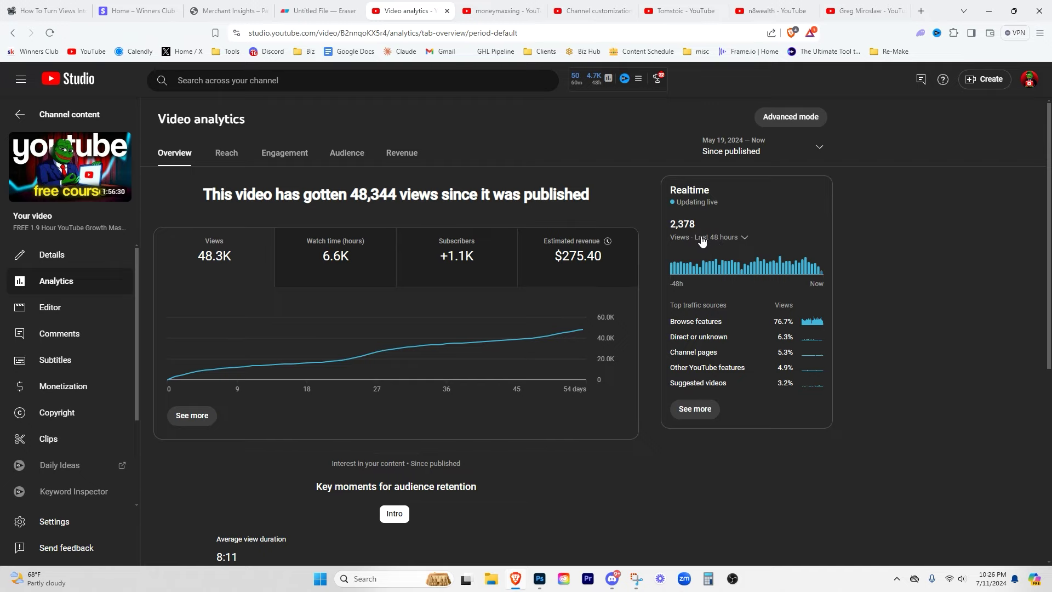
Step: Check the video's Reach stats and 48.3K total views, then highlight Notion's first two video types
left_click(226, 154)
mouse_move(225, 209)
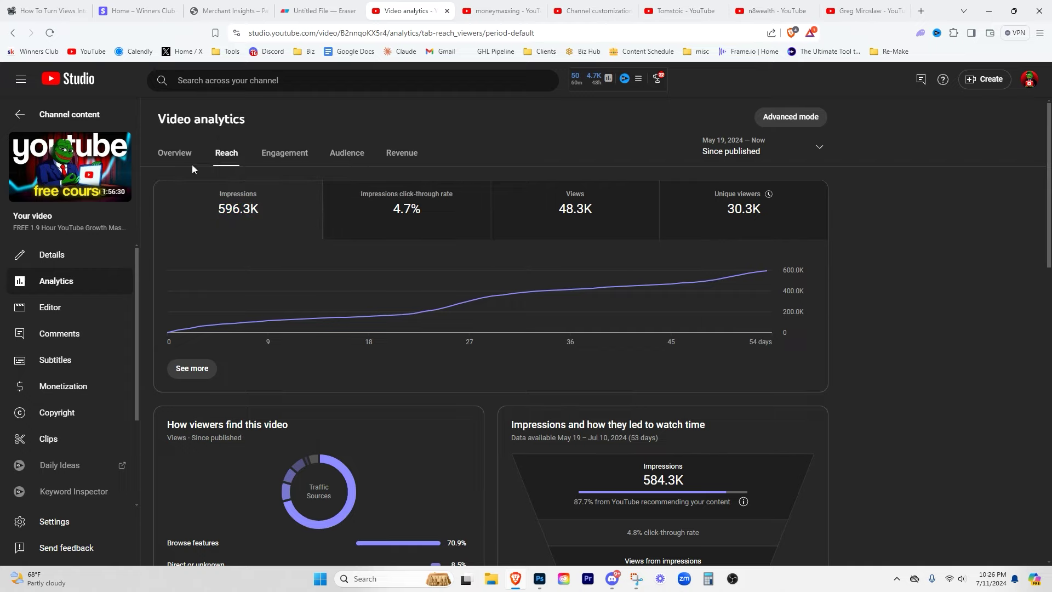
left_click(176, 158)
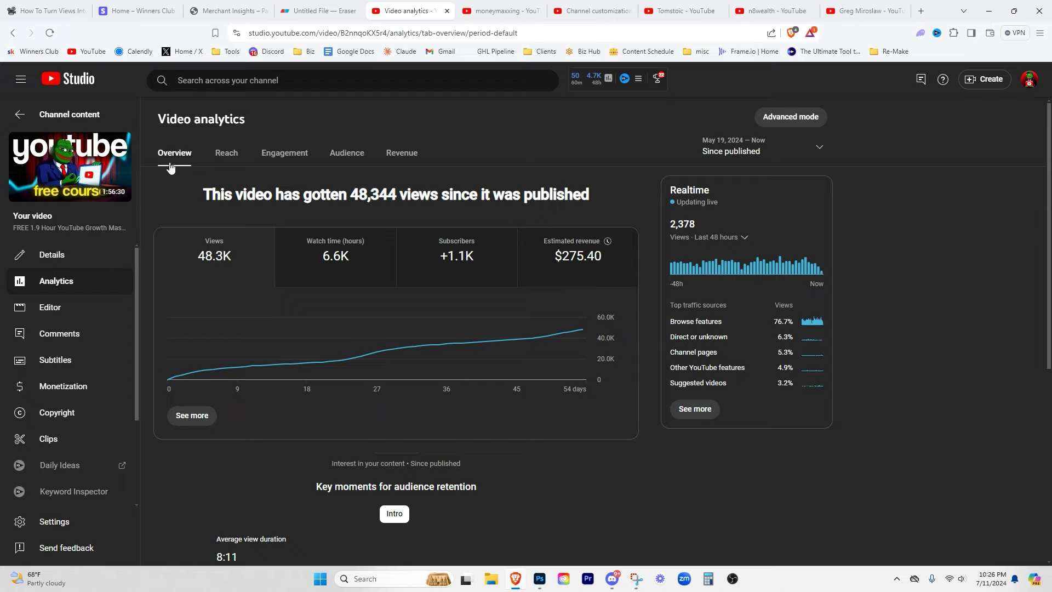
double_click(227, 264)
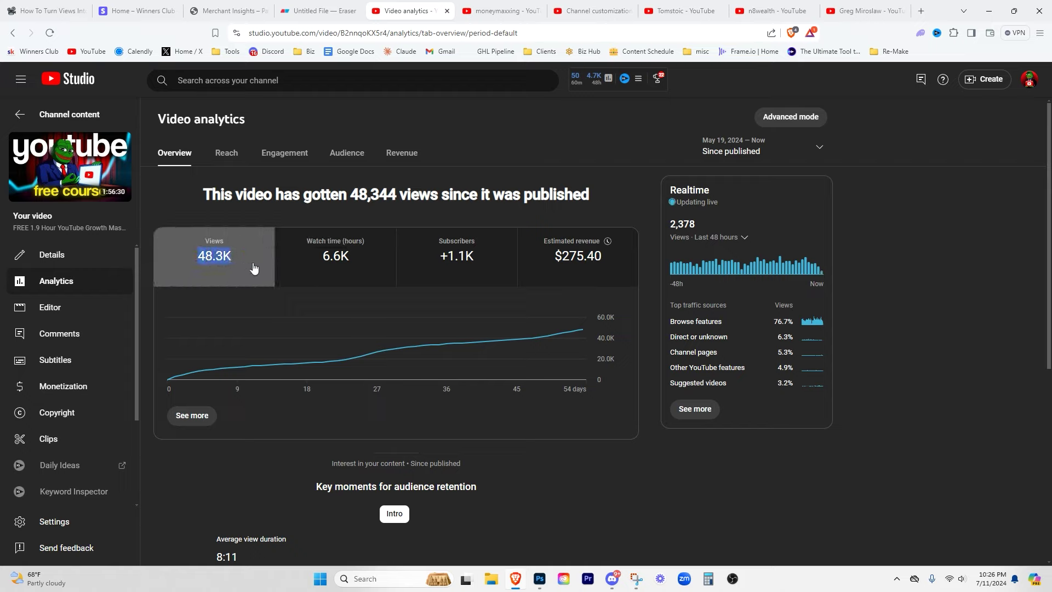
left_click(289, 339)
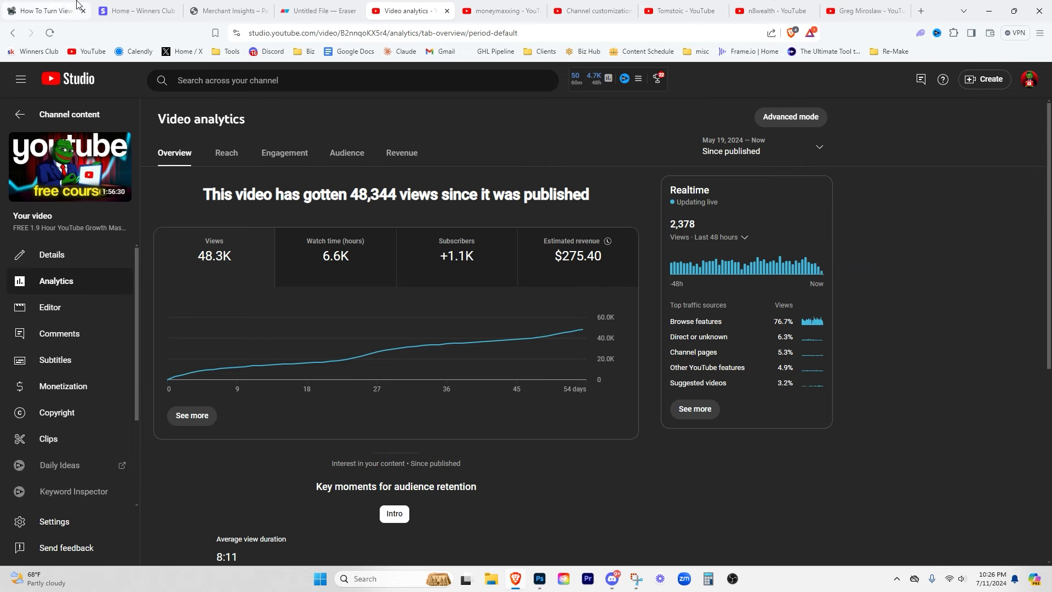
left_click(52, 10)
left_click_drag(411, 244, 465, 272)
left_click(444, 266)
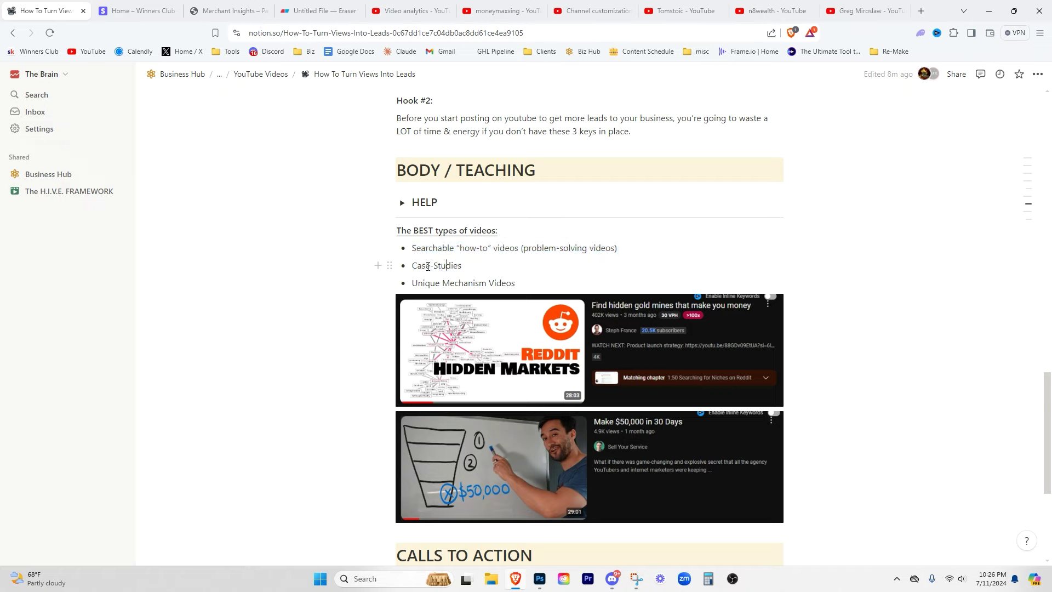
double_click(428, 267)
left_click(439, 277)
triple_click(427, 266)
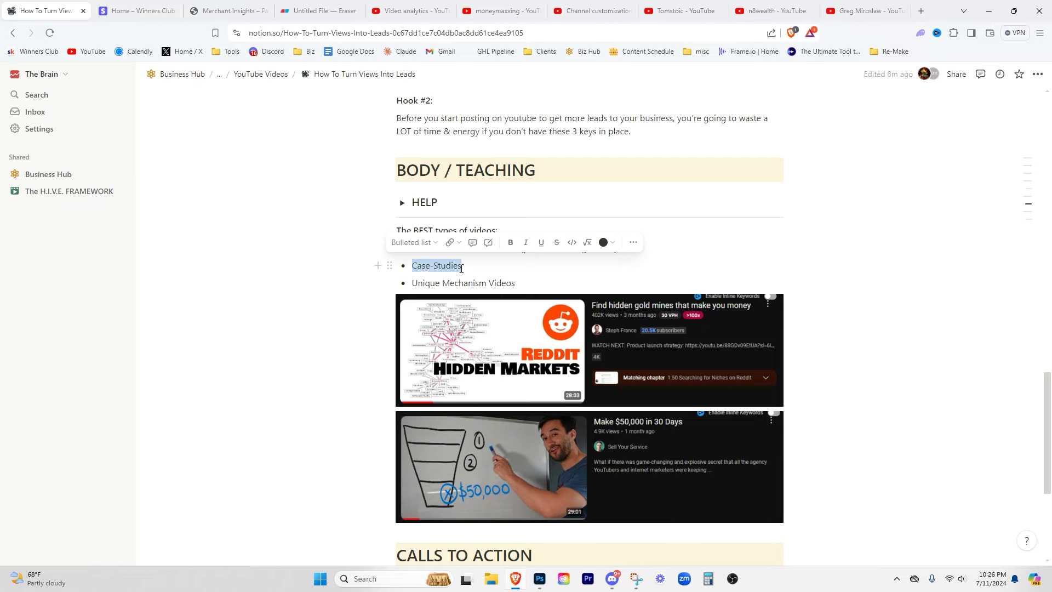
left_click_drag(464, 273, 416, 267)
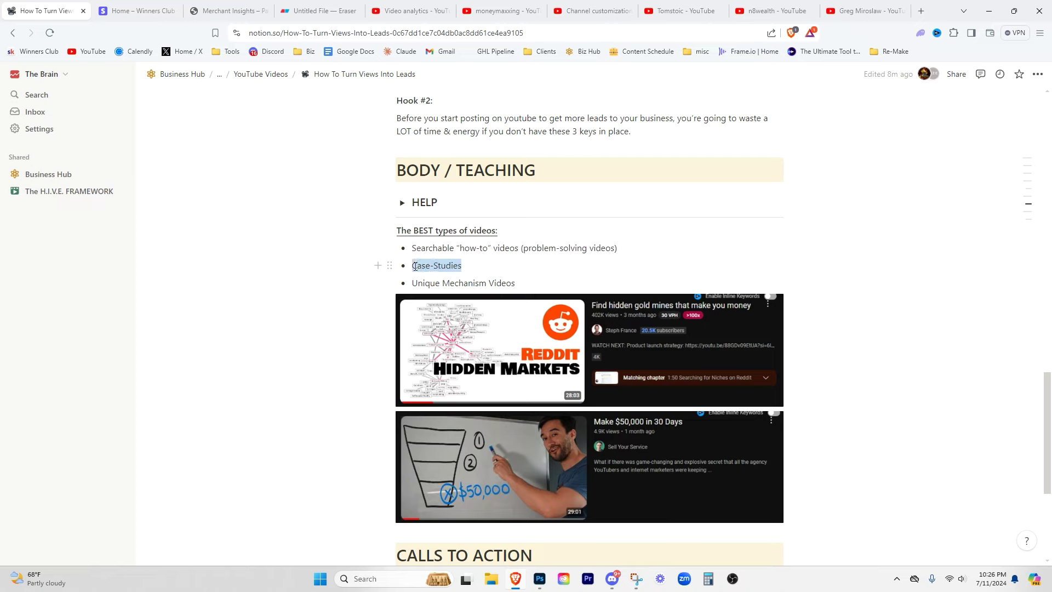
double_click(427, 267)
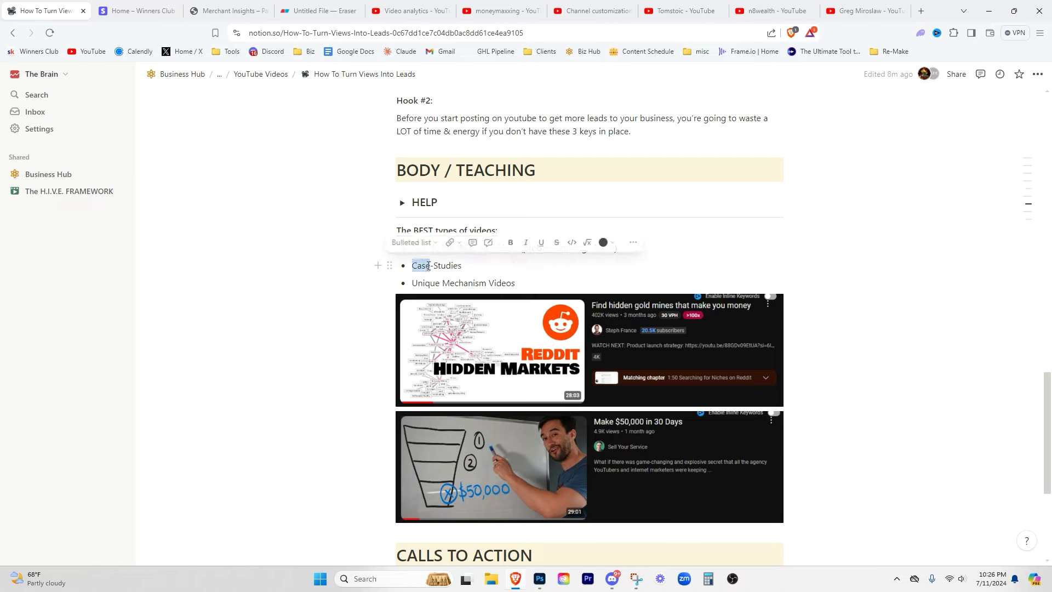
left_click(436, 267)
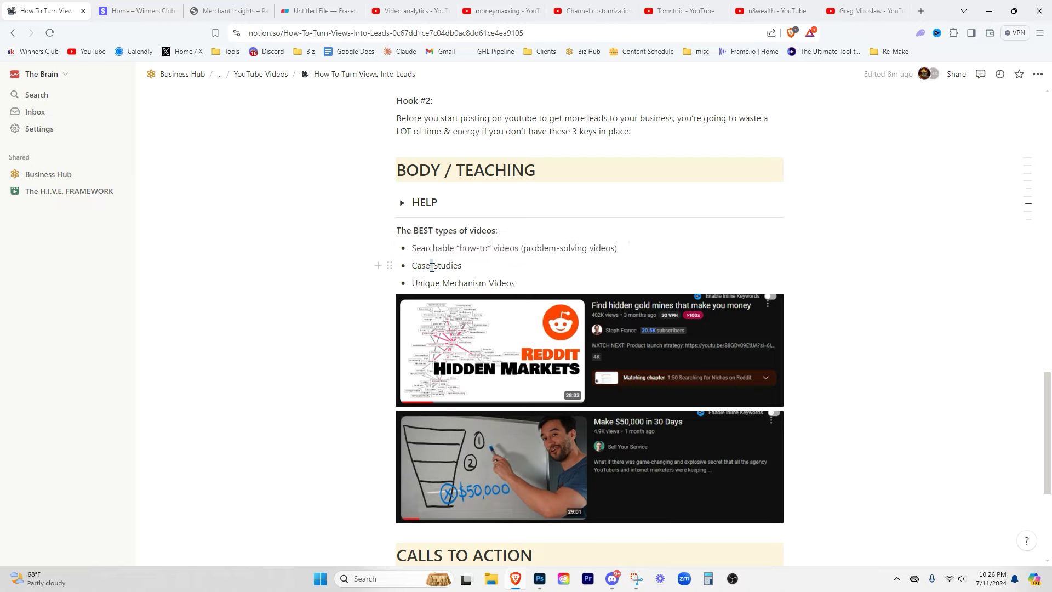
left_click_drag(432, 267, 431, 269)
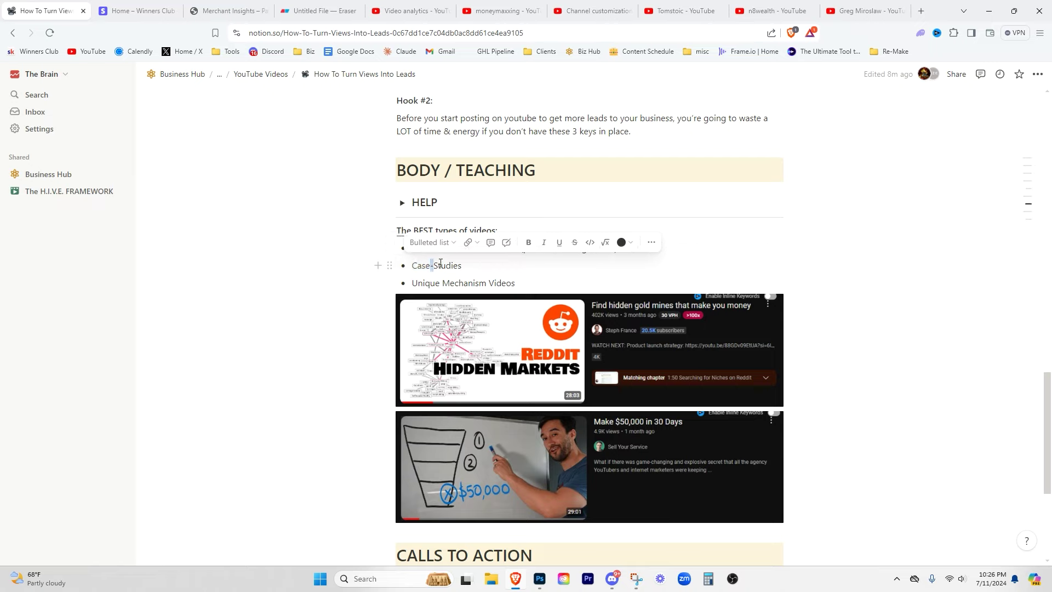
left_click(442, 265)
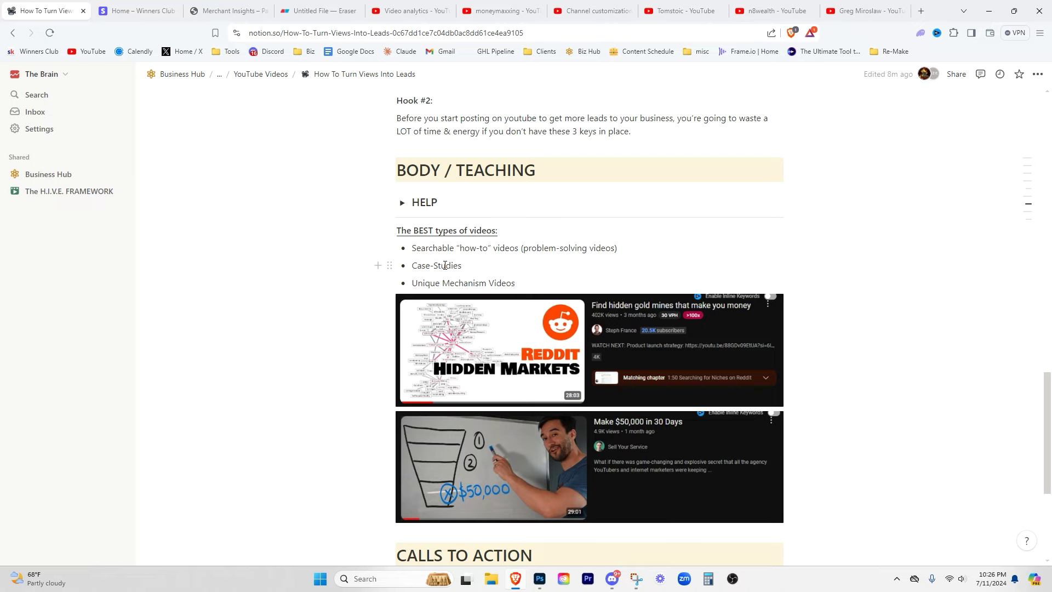
double_click(449, 267)
left_click(453, 267)
double_click(471, 266)
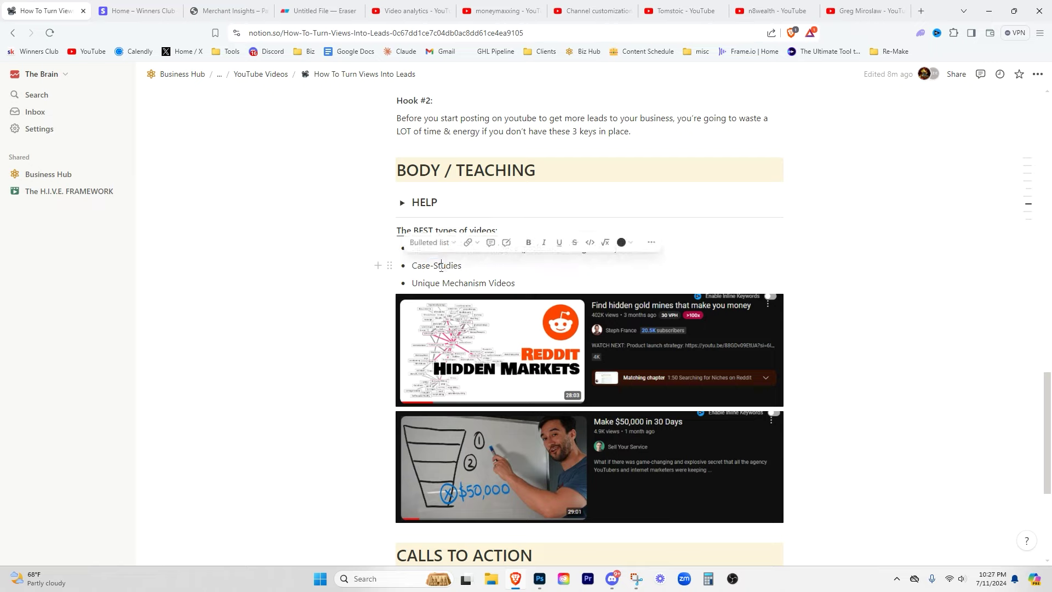
left_click(441, 268)
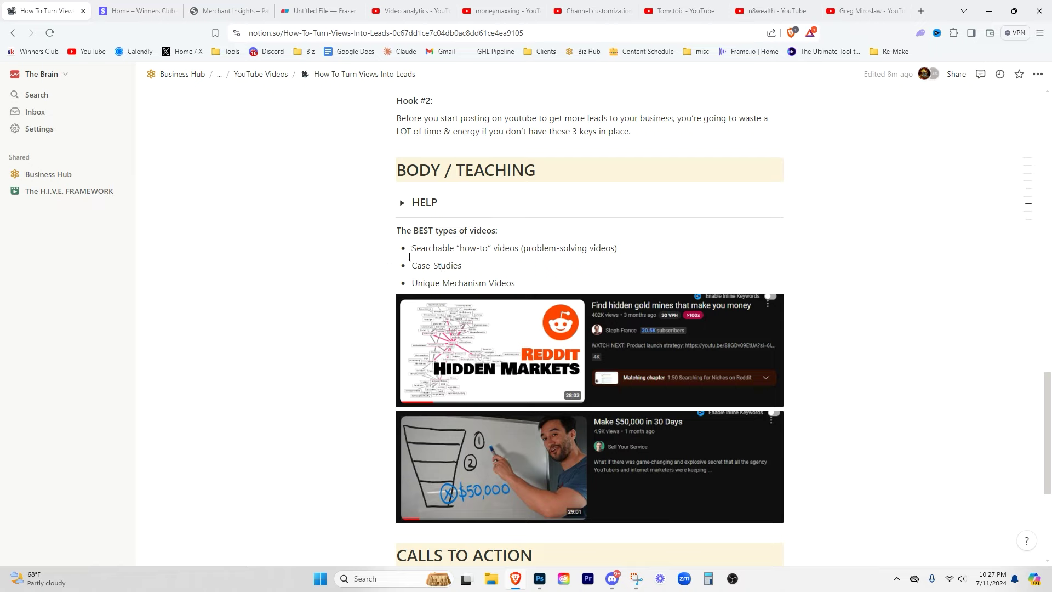
left_click_drag(463, 267, 408, 260)
left_click(415, 267)
Step: Highlight the Case-Studies bullet in the Notion script's video types list
left_click(496, 11)
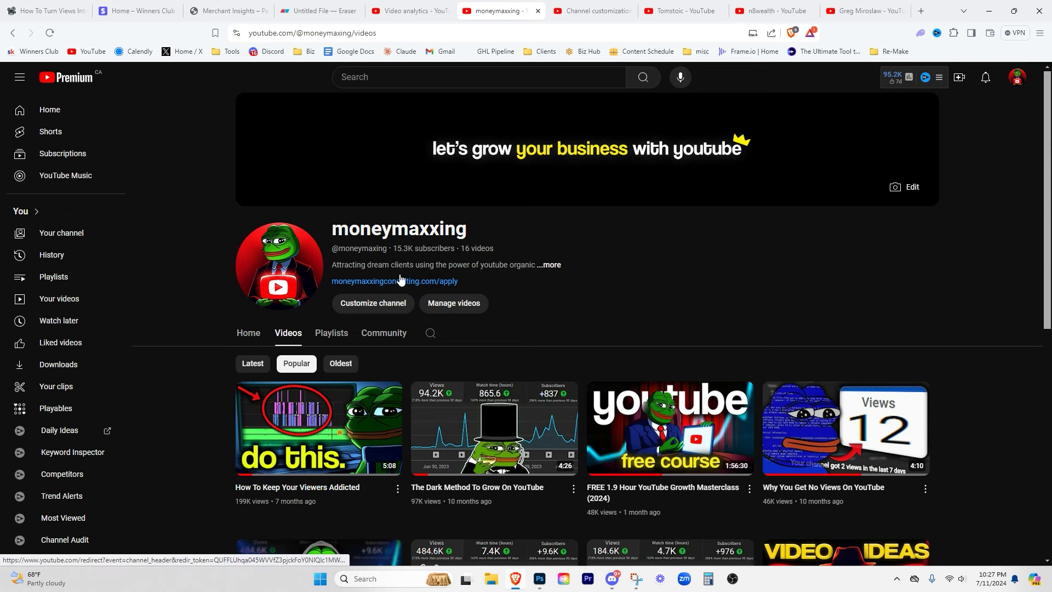
left_click(68, 7)
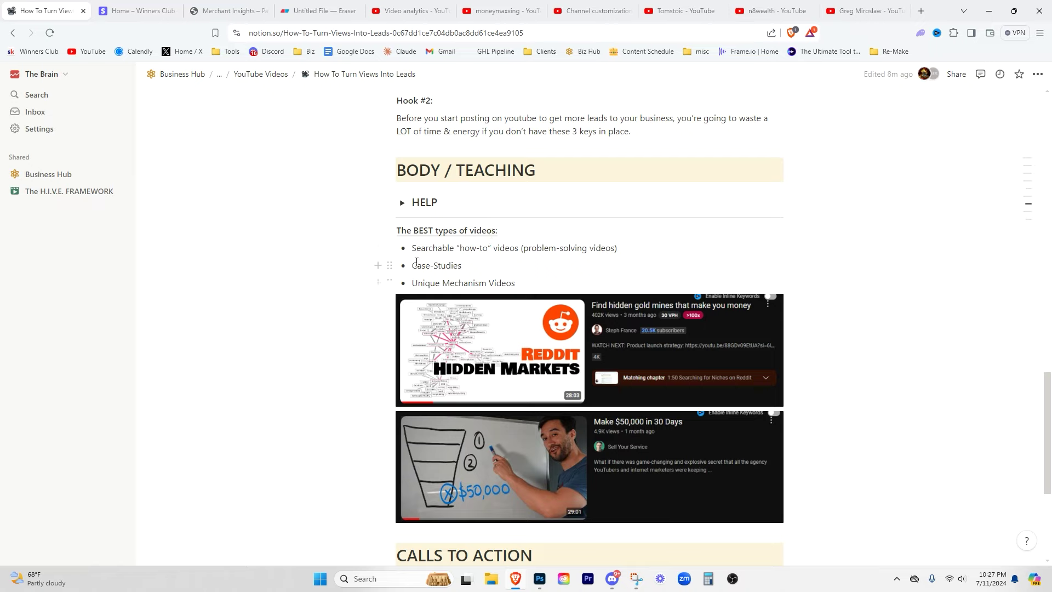
mouse_move(417, 262)
left_mouse_down()
mouse_move(504, 281)
mouse_move(450, 266)
mouse_move(467, 272)
mouse_move(419, 266)
mouse_move(417, 277)
mouse_move(416, 266)
left_mouse_up()
left_click(449, 282)
triple_click(428, 265)
left_click(453, 282)
Step: Sort the channel's YouTube videos by Latest, then by Popular
left_click(496, 11)
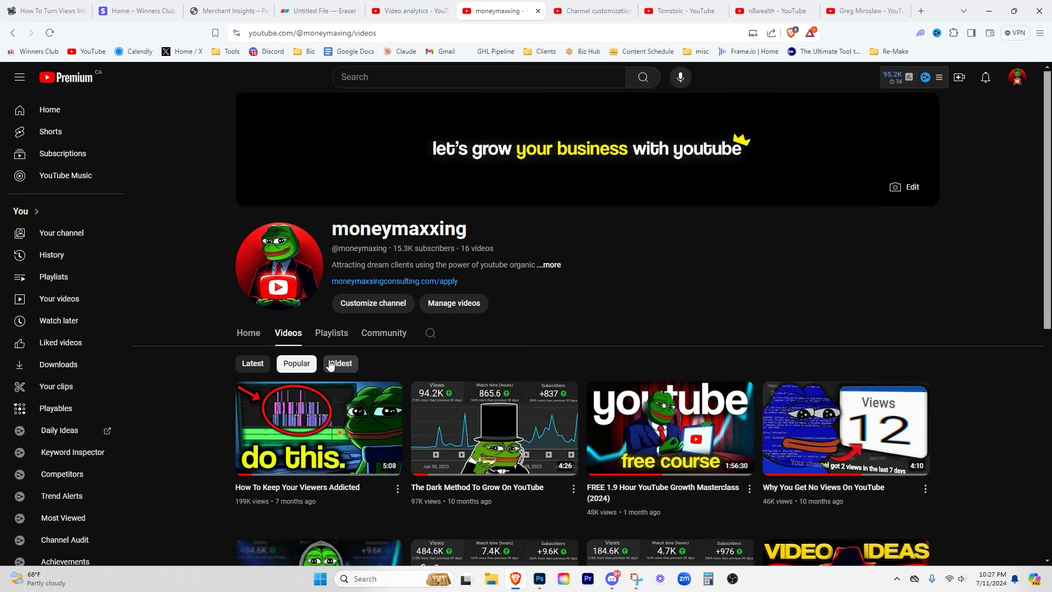
left_click(253, 364)
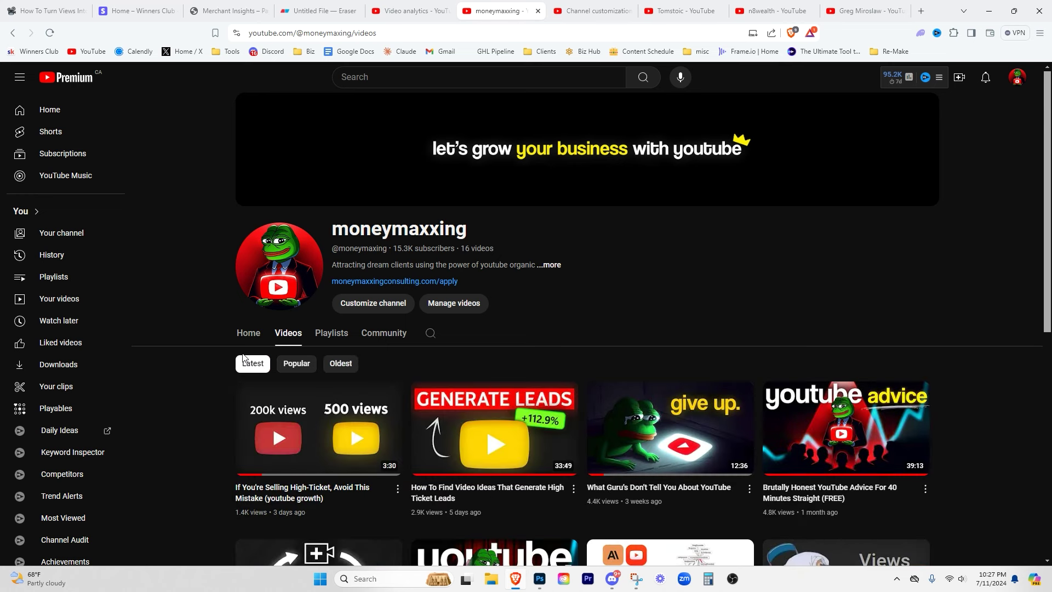
scroll(258, 363, "down", 3)
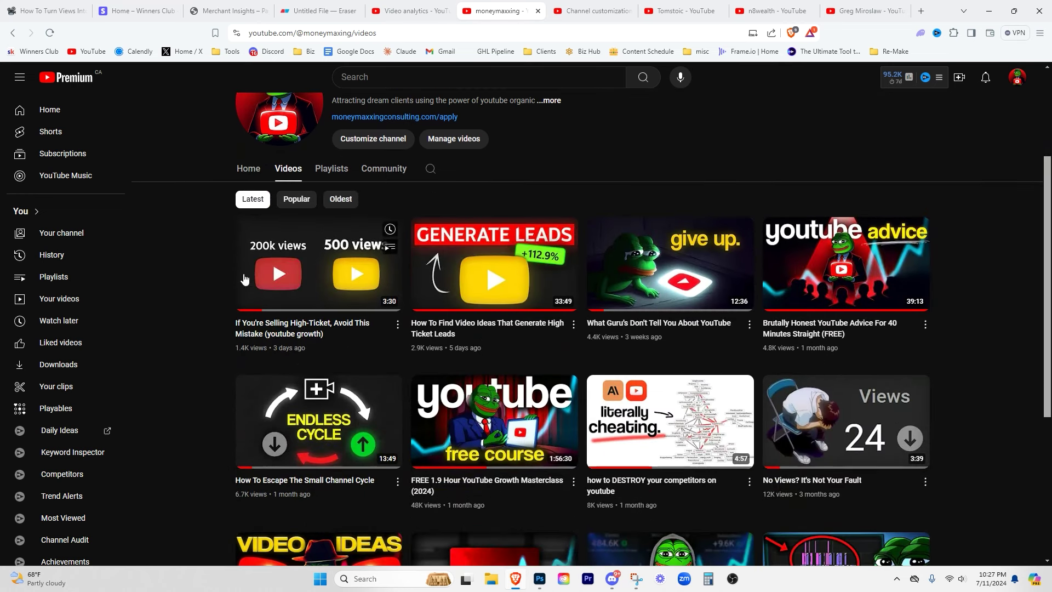
left_click(289, 198)
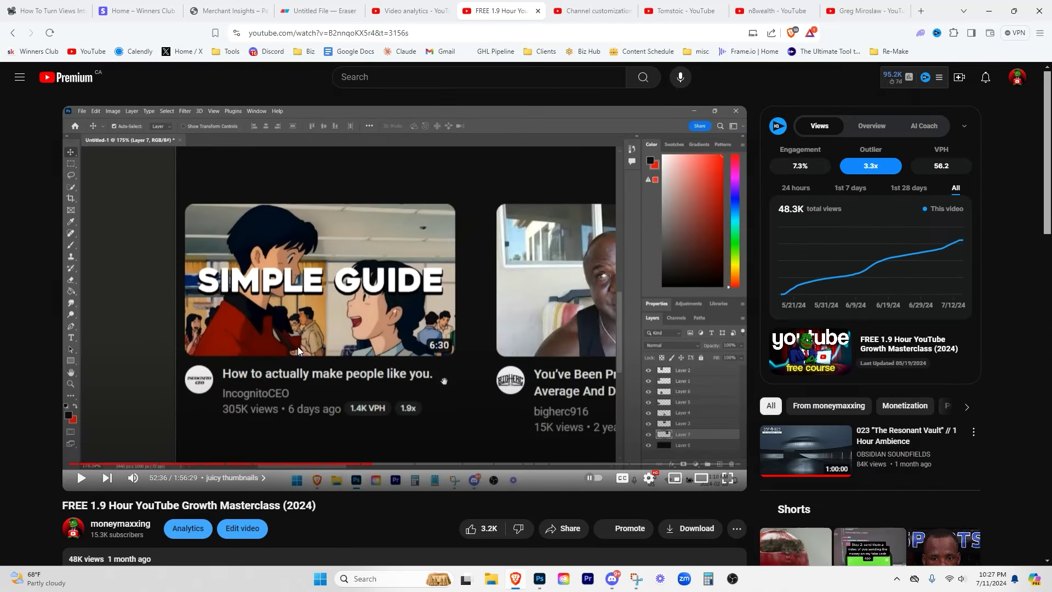
Step: Expand the masterclass video's description and highlight its high-ticket clients line
scroll(334, 395, "down", 3)
left_click(347, 416)
scroll(340, 408, "down", 5)
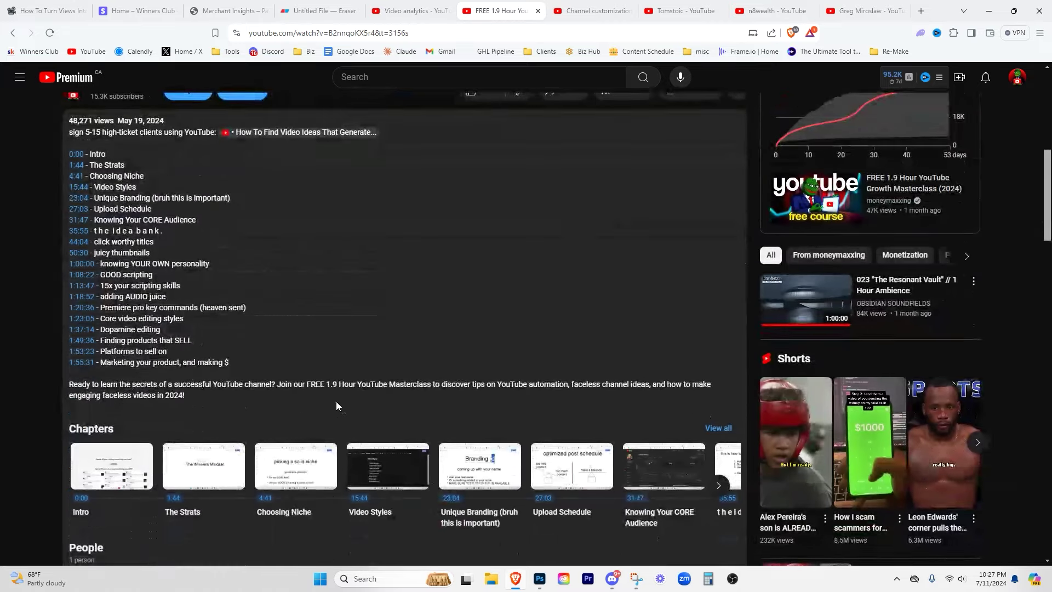
scroll(313, 388, "up", 8)
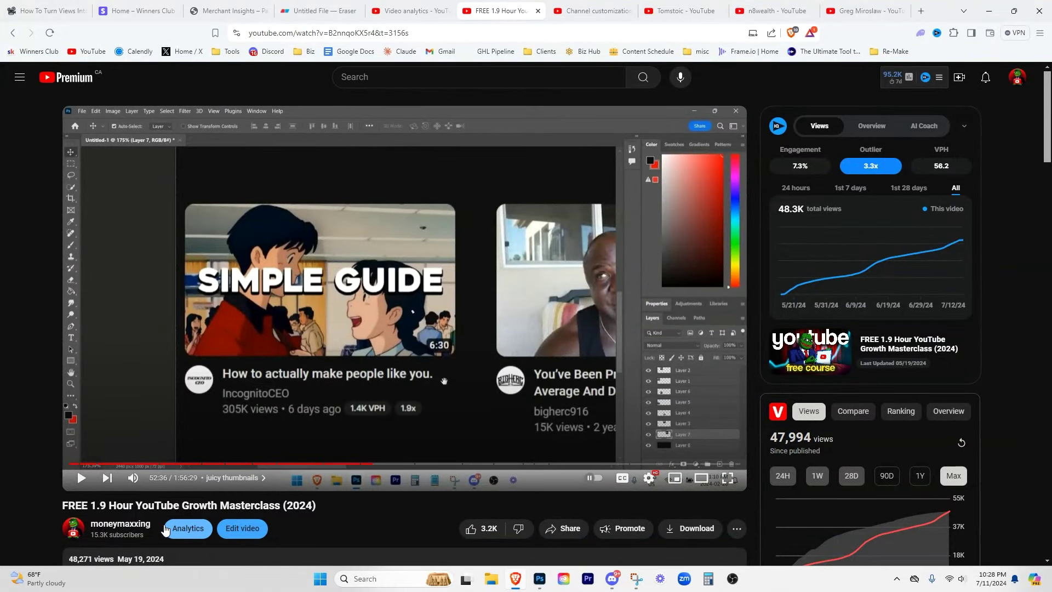
scroll(159, 518, "down", 3)
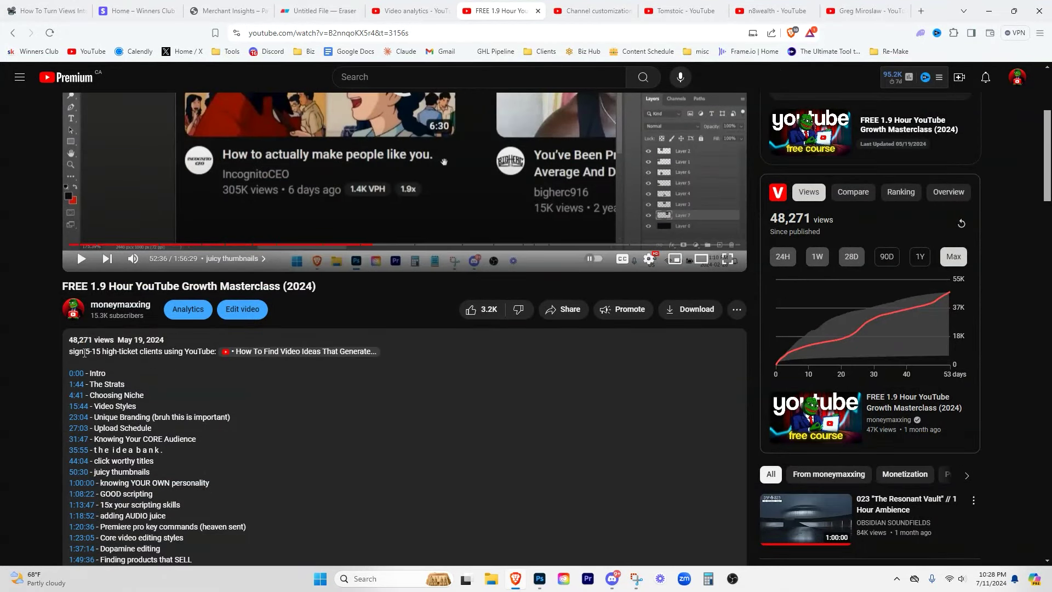
left_click_drag(67, 354, 94, 352)
left_click(97, 351)
left_click_drag(90, 352, 200, 356)
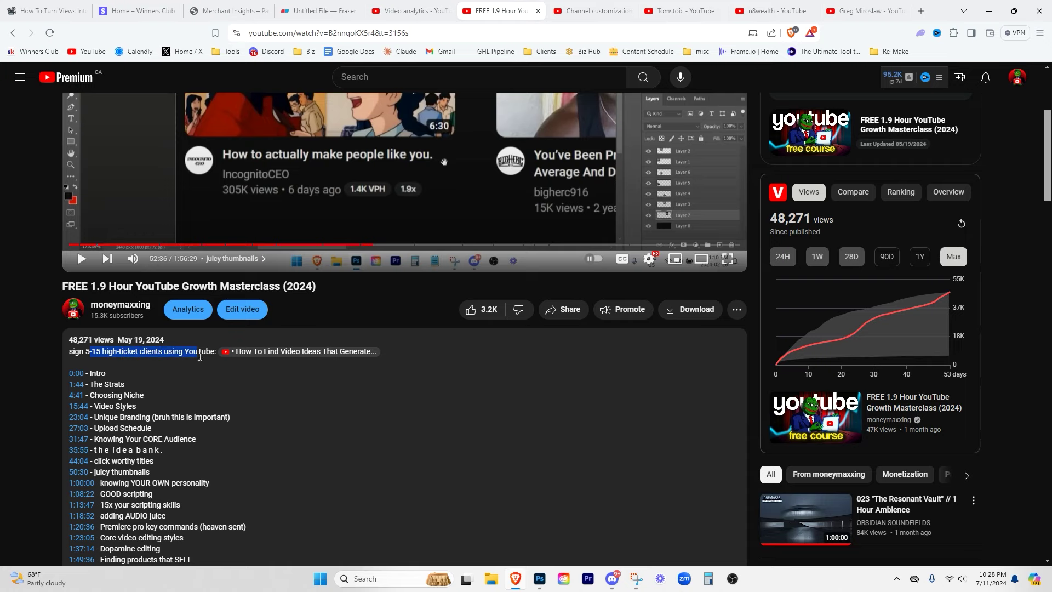
Step: Open the How To Find Video Ideas That Generate High Ticket Leads video, then return to Notion
left_click(264, 353)
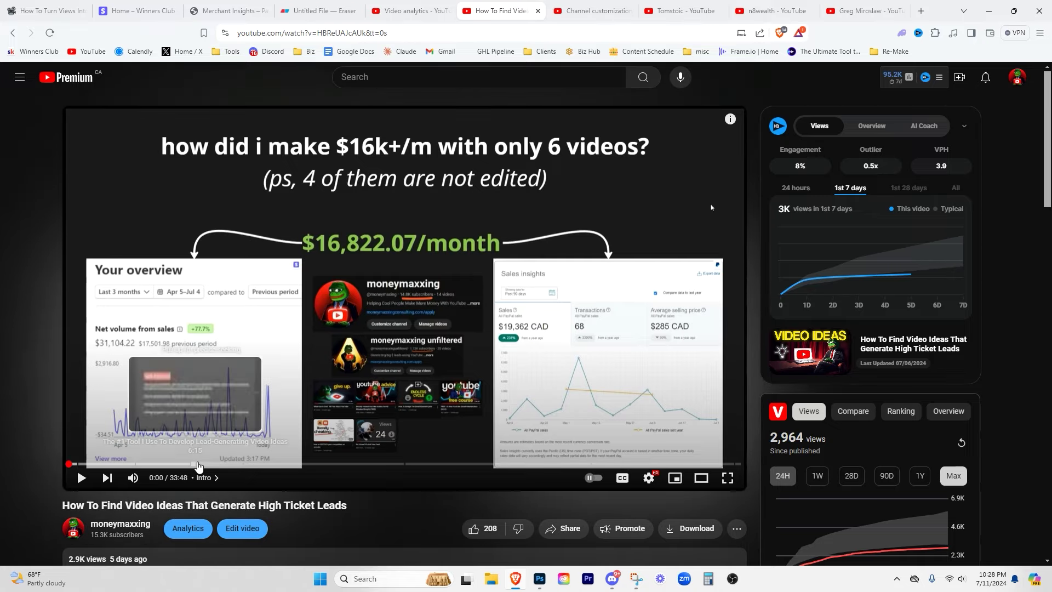
scroll(349, 298, "down", 6)
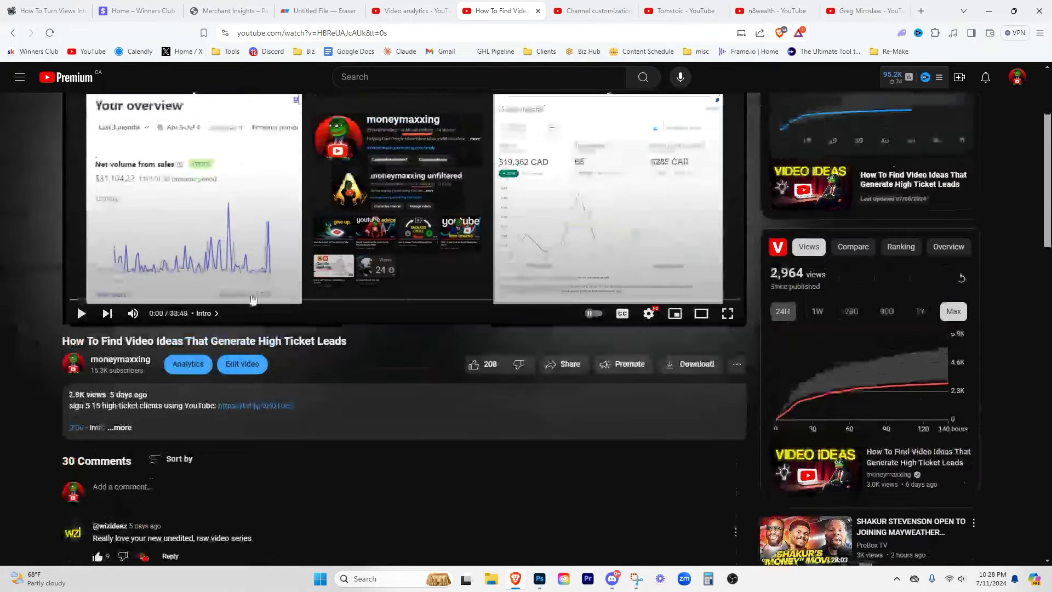
scroll(285, 421, "up", 3)
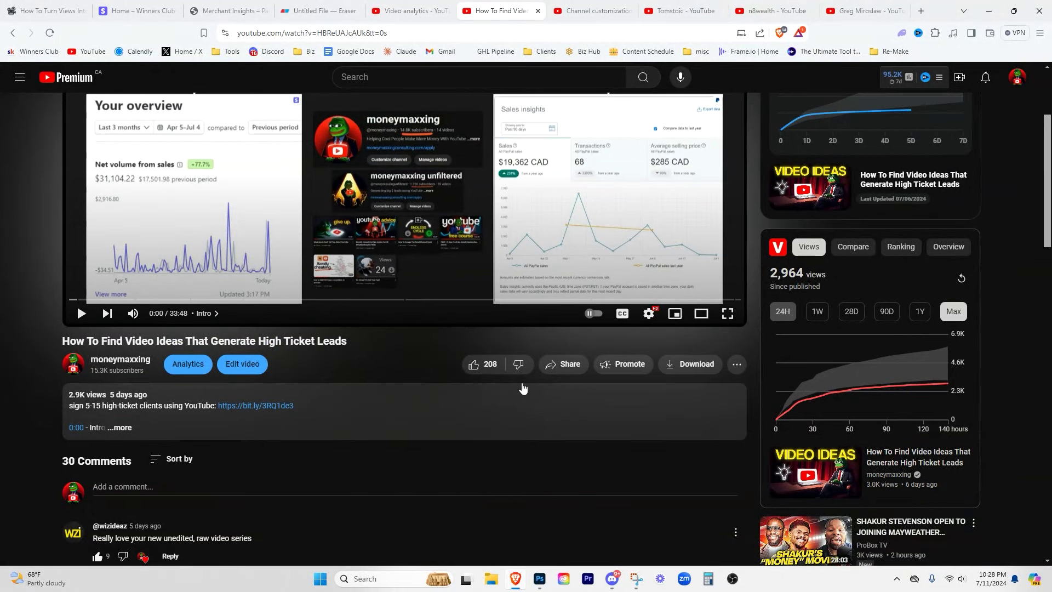
scroll(271, 361, "up", 3)
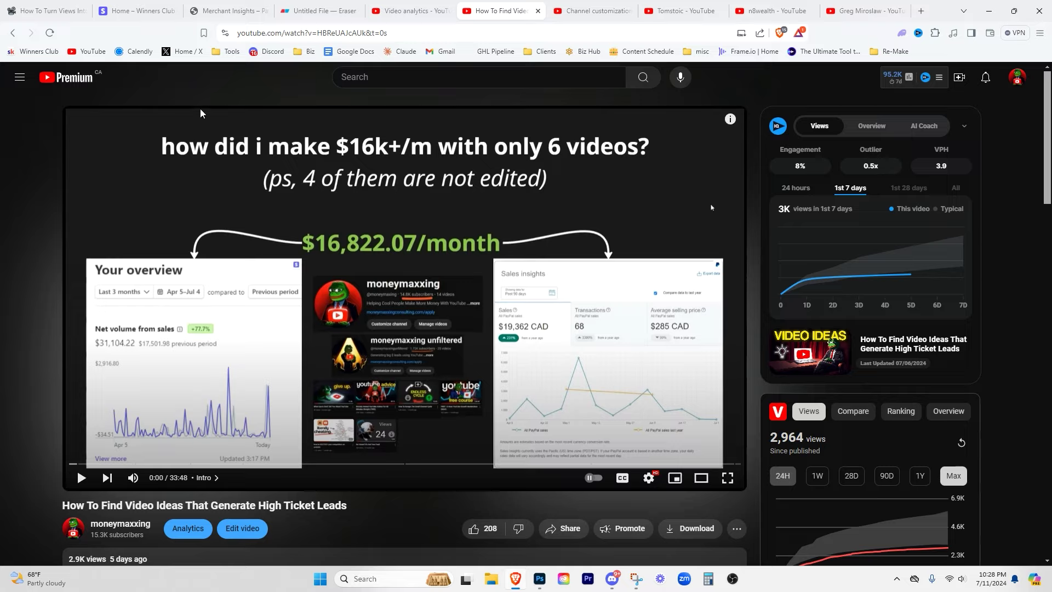
key("ctrl+1")
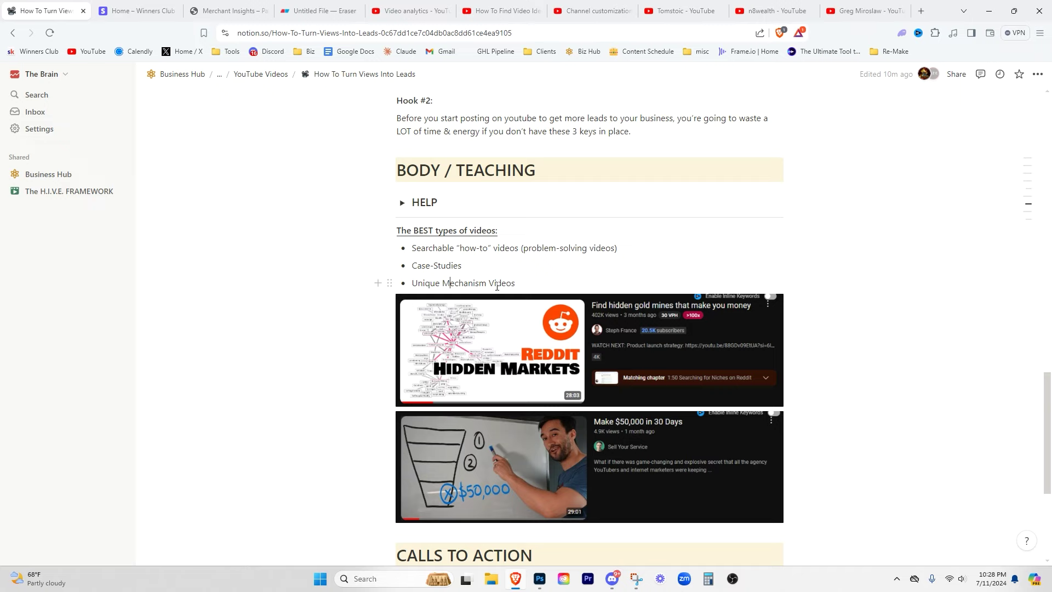
double_click(496, 284)
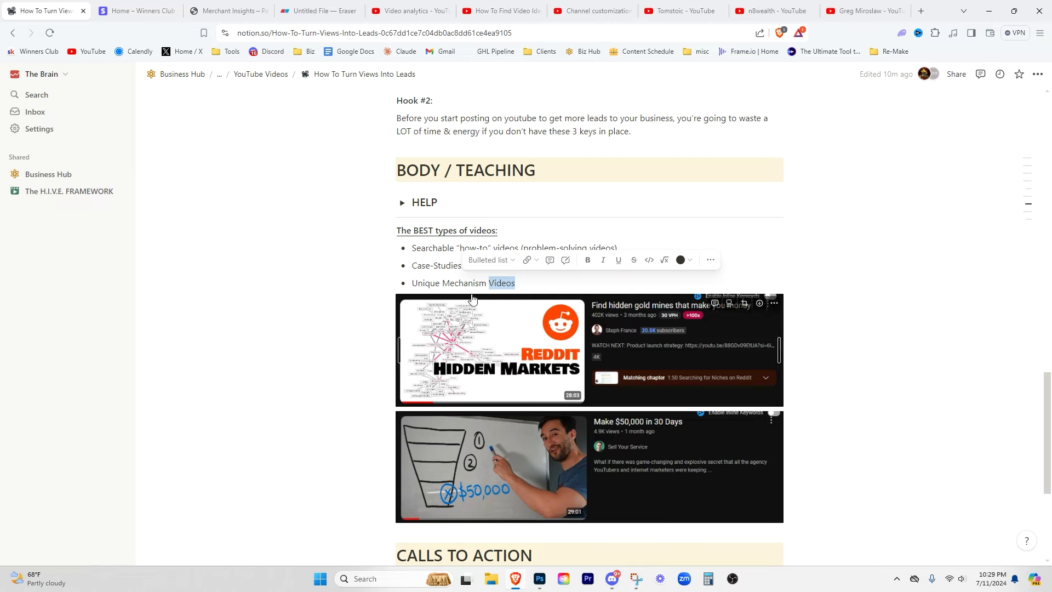
left_click_drag(426, 265, 462, 266)
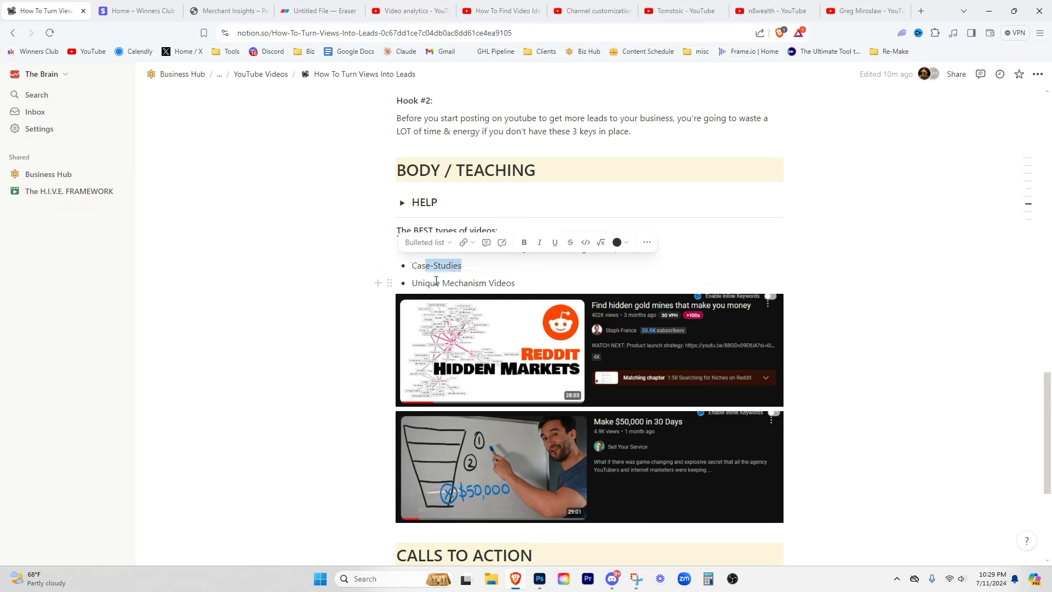
left_click(455, 285)
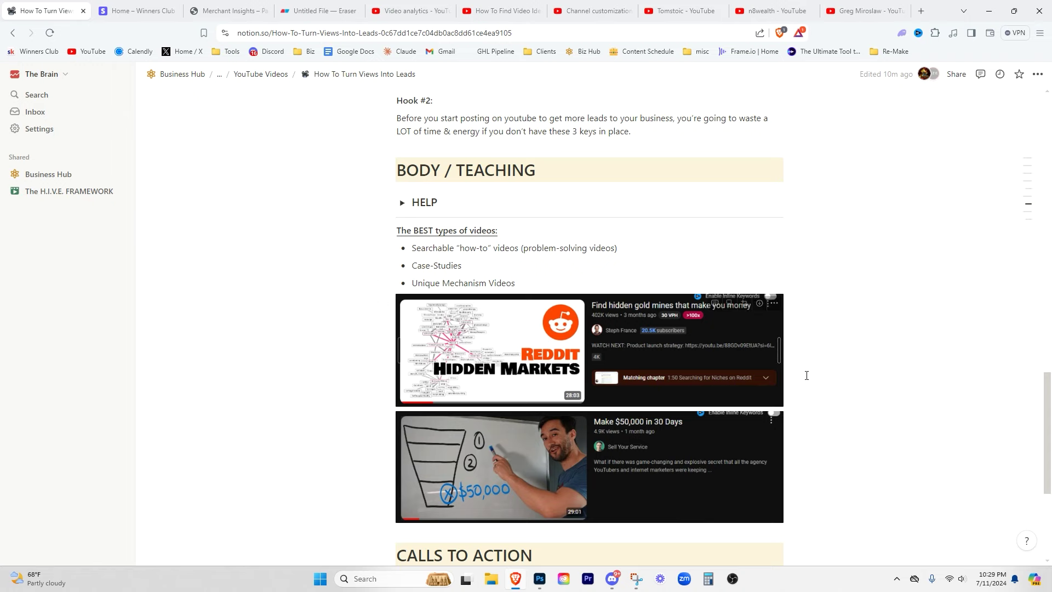
scroll(806, 425, "up", 2)
scroll(778, 416, "up", 3, "ctrl")
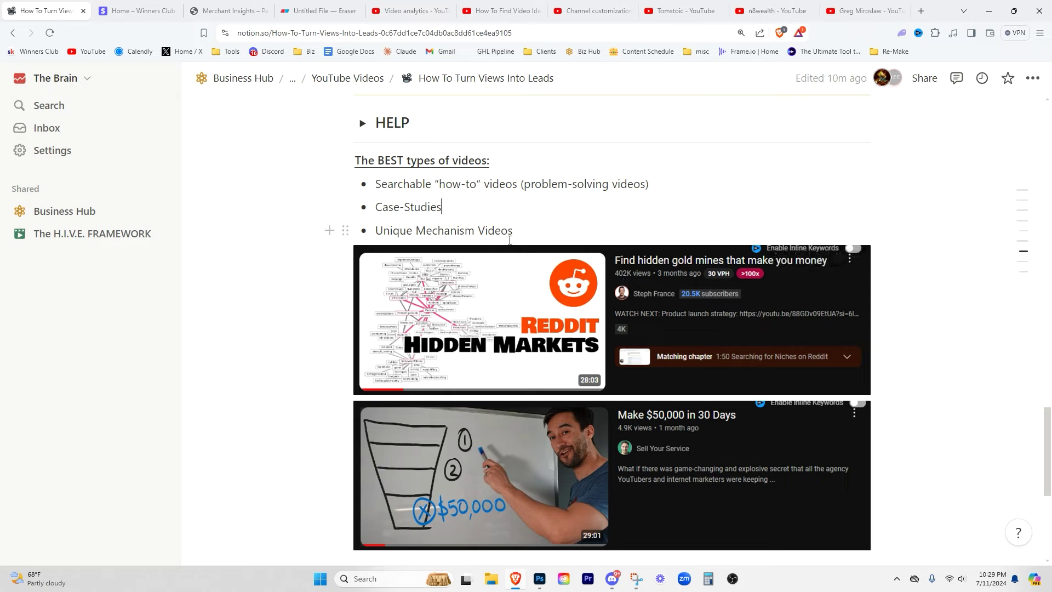
scroll(493, 241, "down", 2)
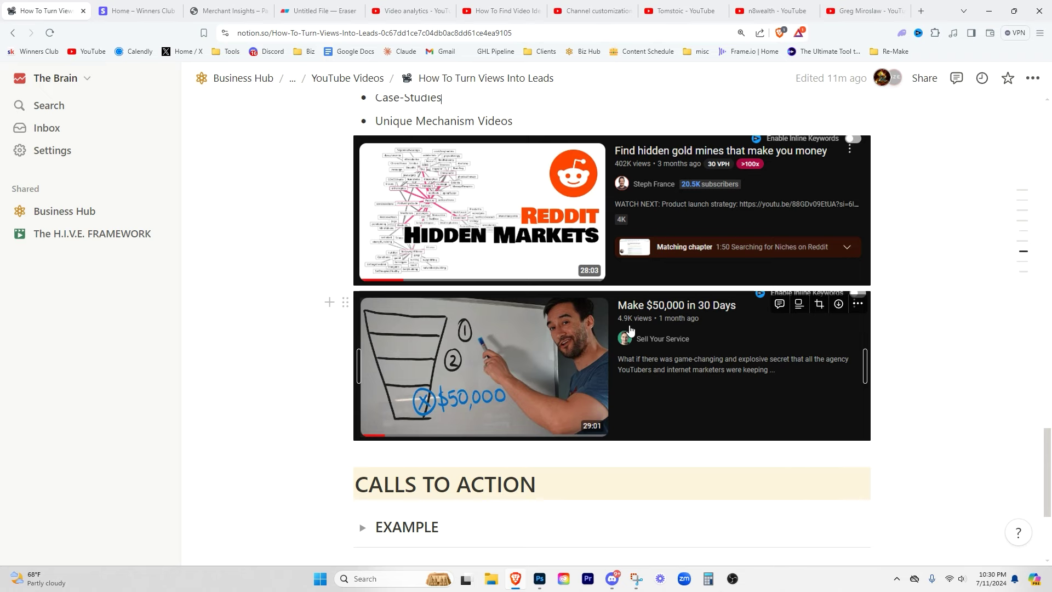
key("ctrl+minus")
key("ctrl+minus")
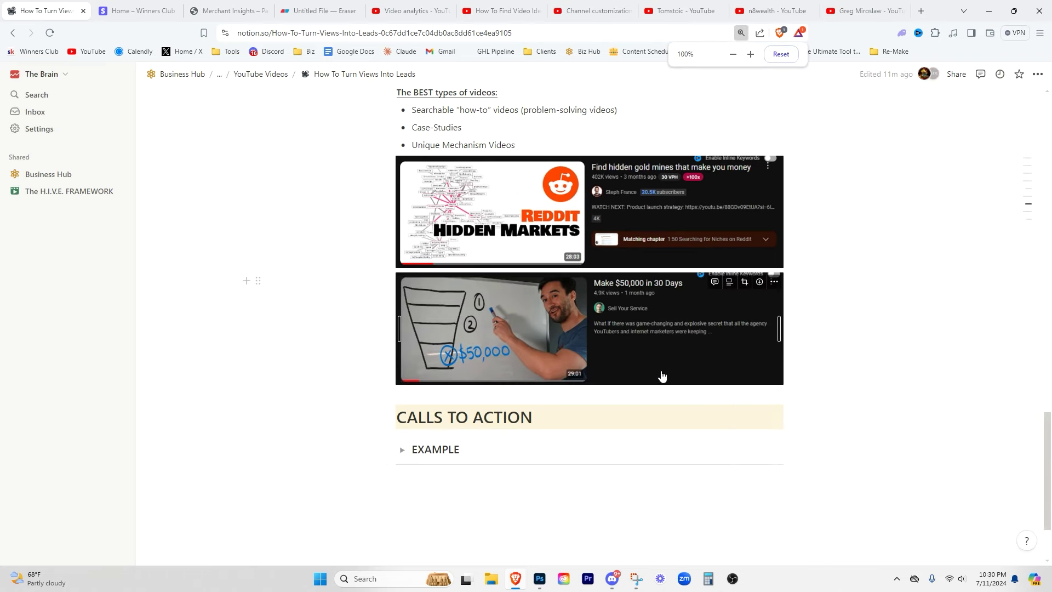
scroll(662, 329, "up", 2)
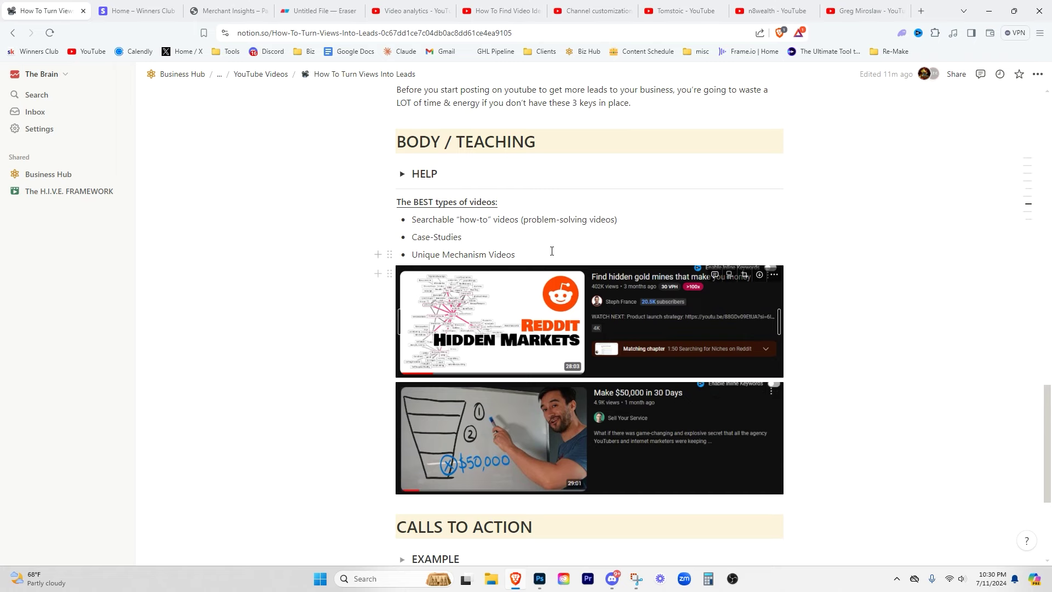
left_click_drag(528, 253, 461, 245)
scroll(462, 245, "up", 2)
scroll(461, 245, "up", 2)
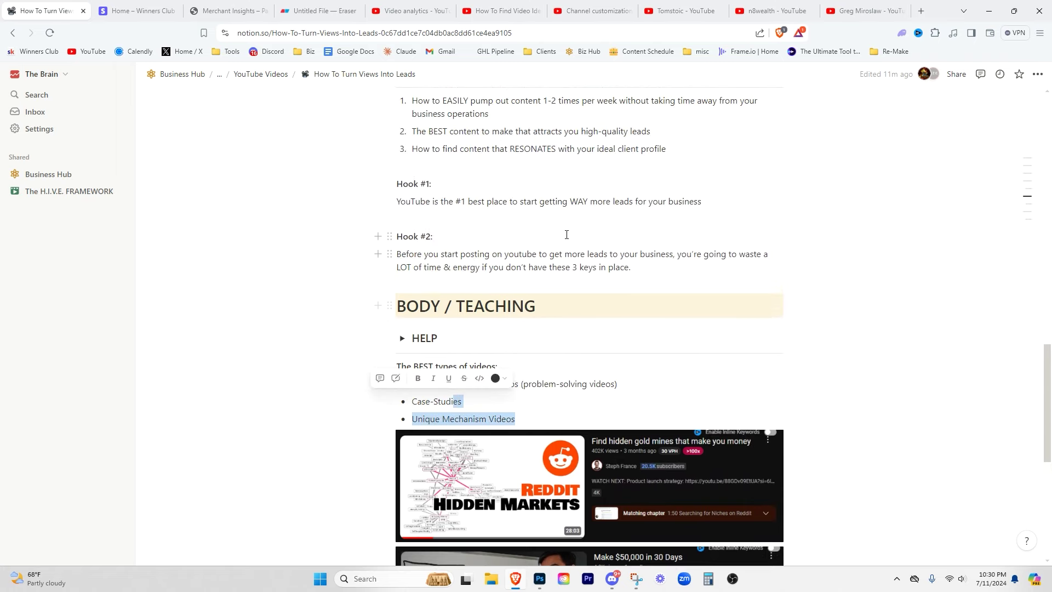
left_click(566, 233)
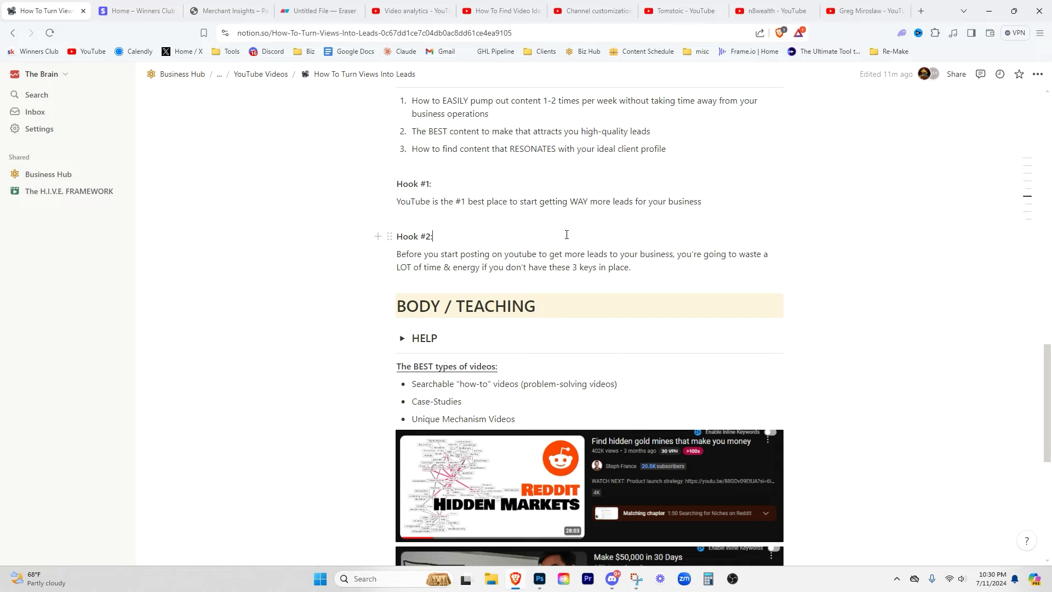
key("Down")
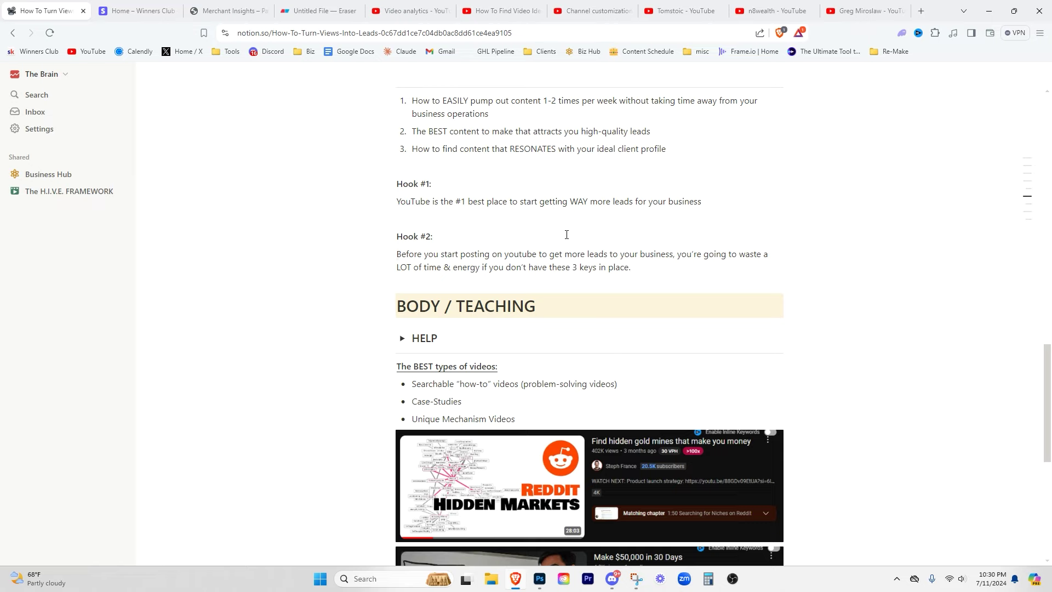
key("Down")
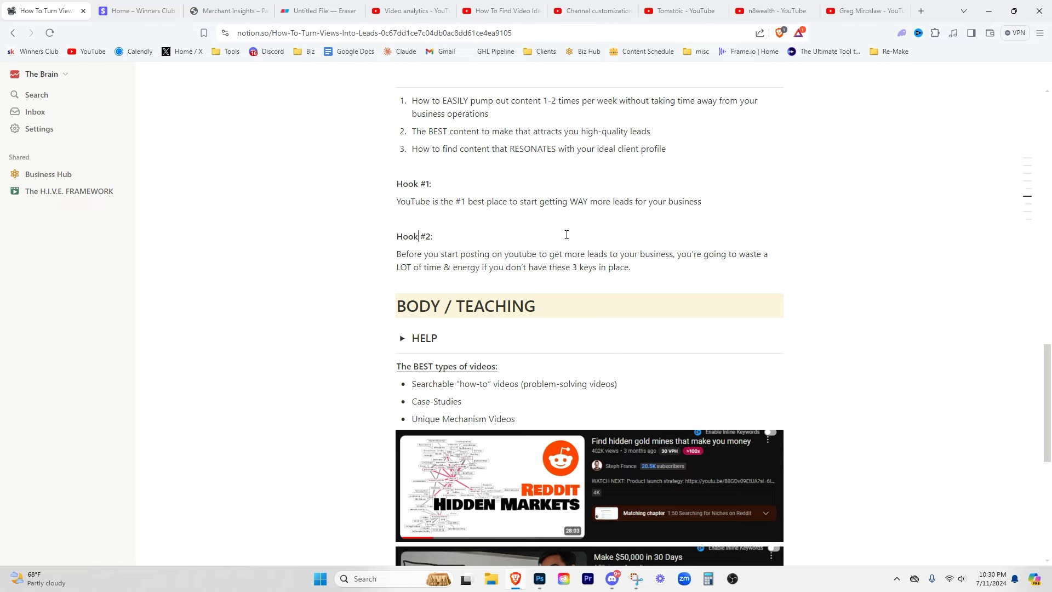